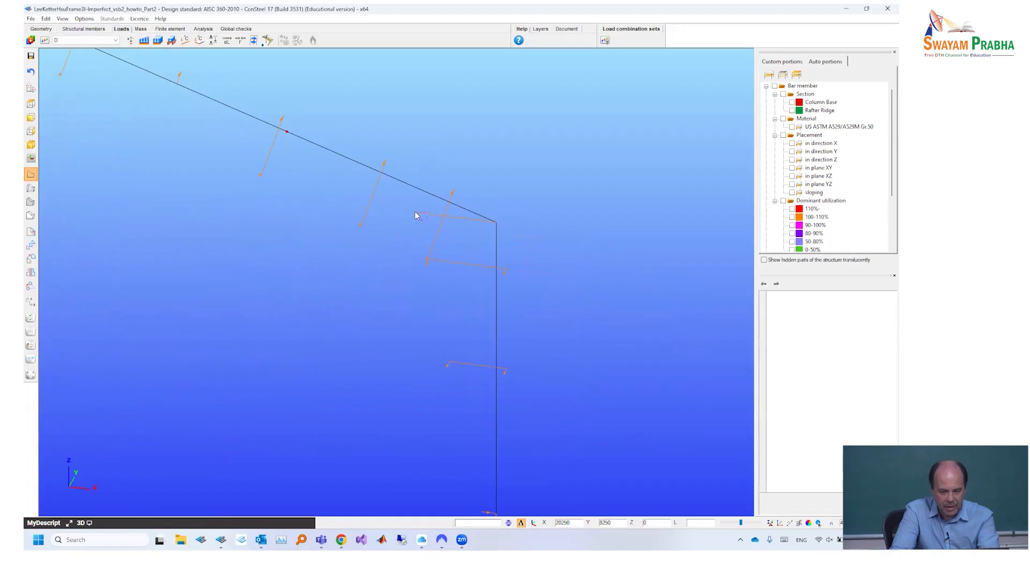
Select the point support at the top of the right column and open its eccentricity reference options
{"action": "left_click", "coordinate": [417, 215]}
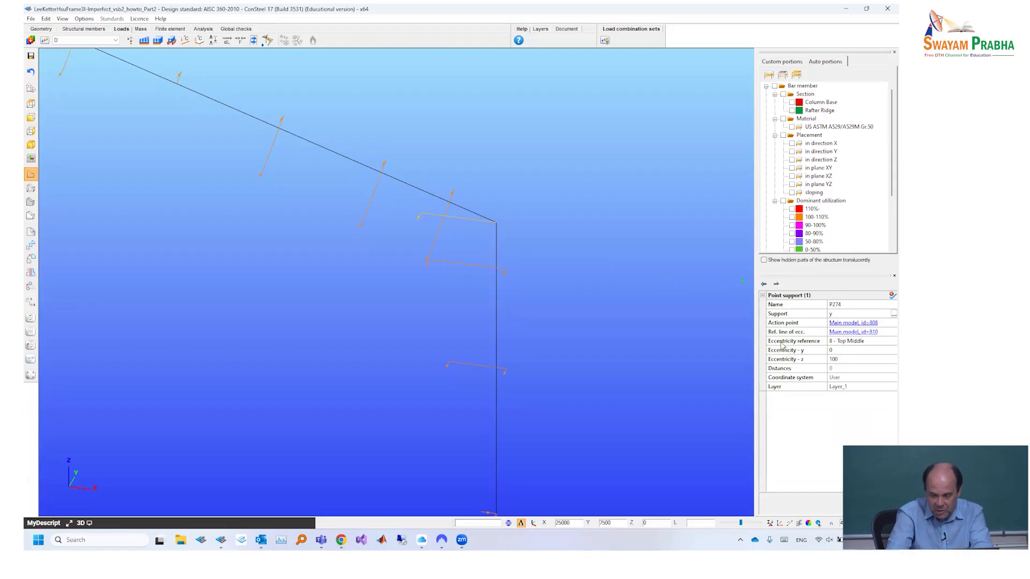
{"action": "left_click", "coordinate": [847, 341]}
{"action": "left_click", "coordinate": [893, 341]}
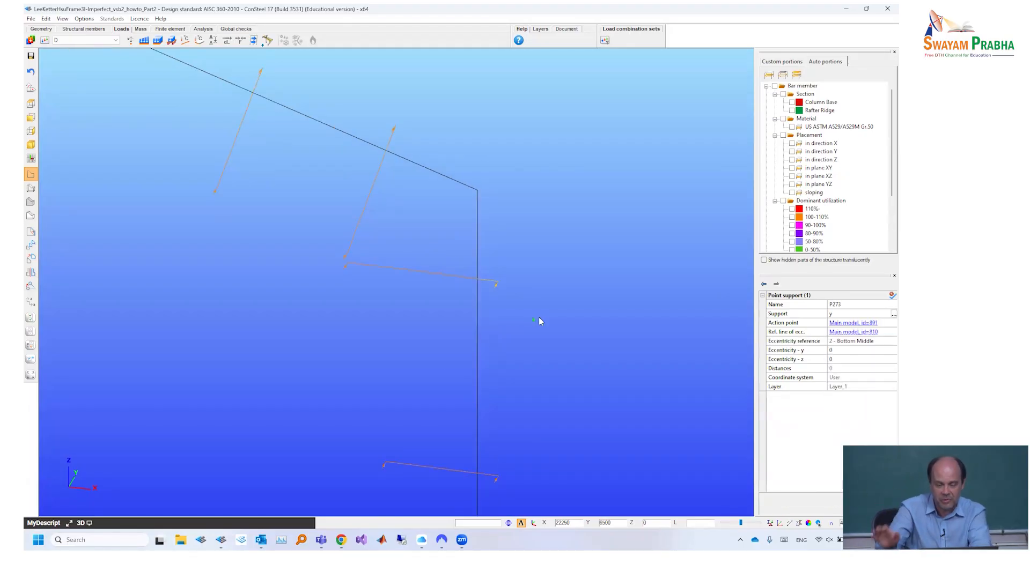
Copy the selected outer-flange support of the right column, with one copy, up to the eave joint at the column top
{"action": "left_click", "coordinate": [30, 246]}
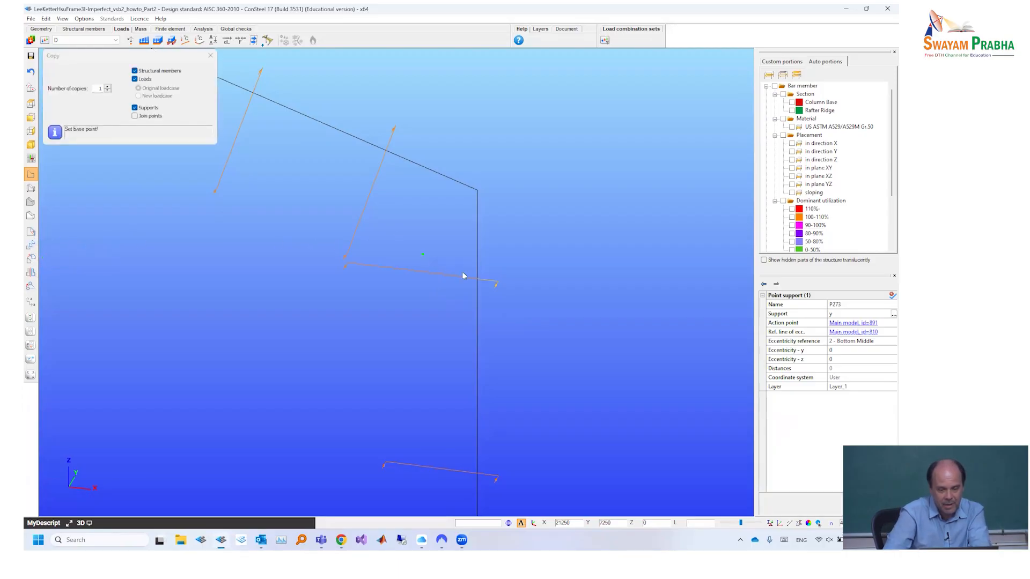
{"action": "left_click", "coordinate": [476, 280]}
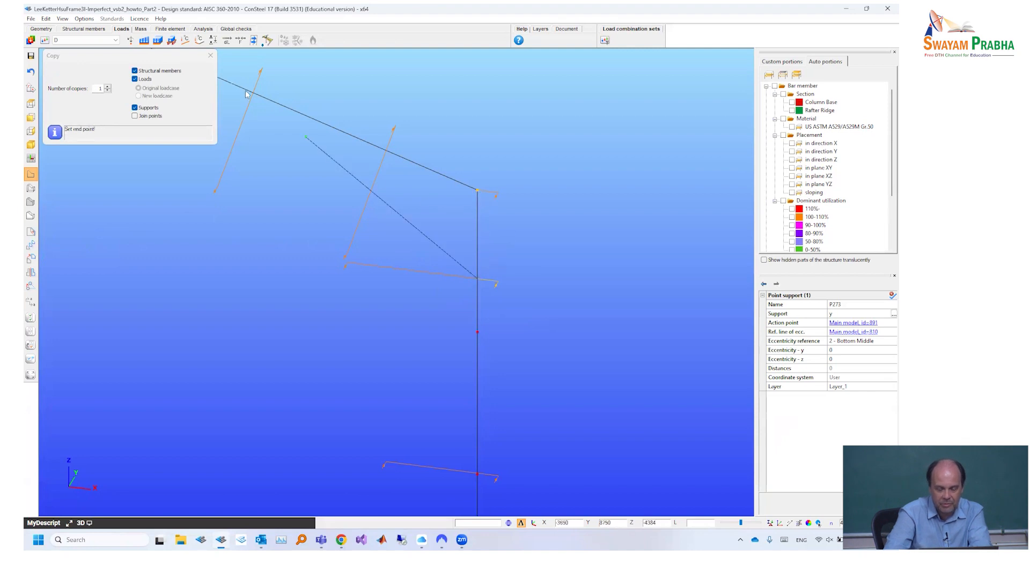
{"action": "key", "text": "Escape"}
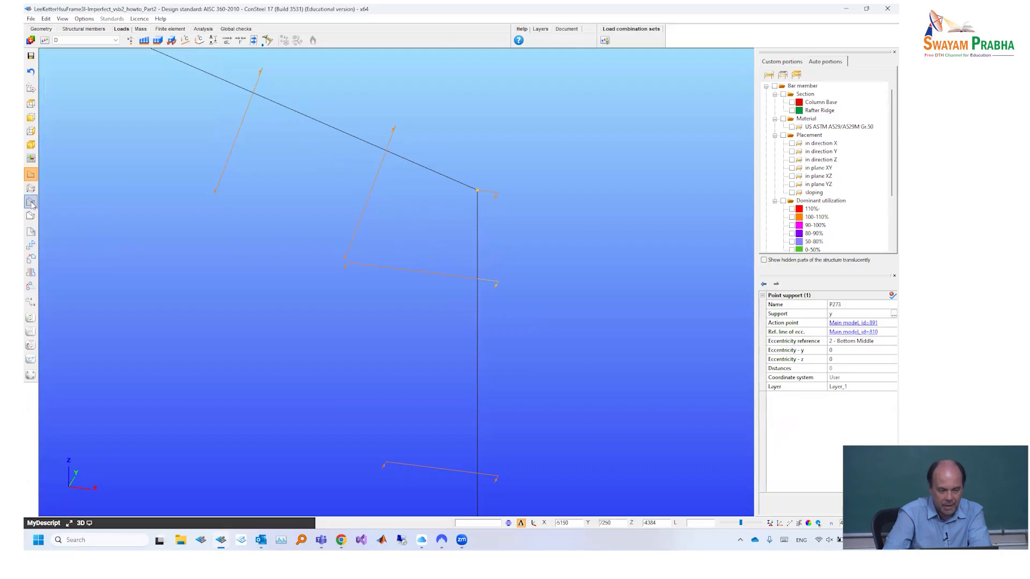
Display the frame members as solid bodies in a front view
{"action": "left_click", "coordinate": [31, 202]}
{"action": "scroll", "coordinate": [193, 211], "scroll_direction": "down", "scroll_amount": 2}
{"action": "middle_click_drag", "start_coordinate": [245, 223], "coordinate": [346, 252]}
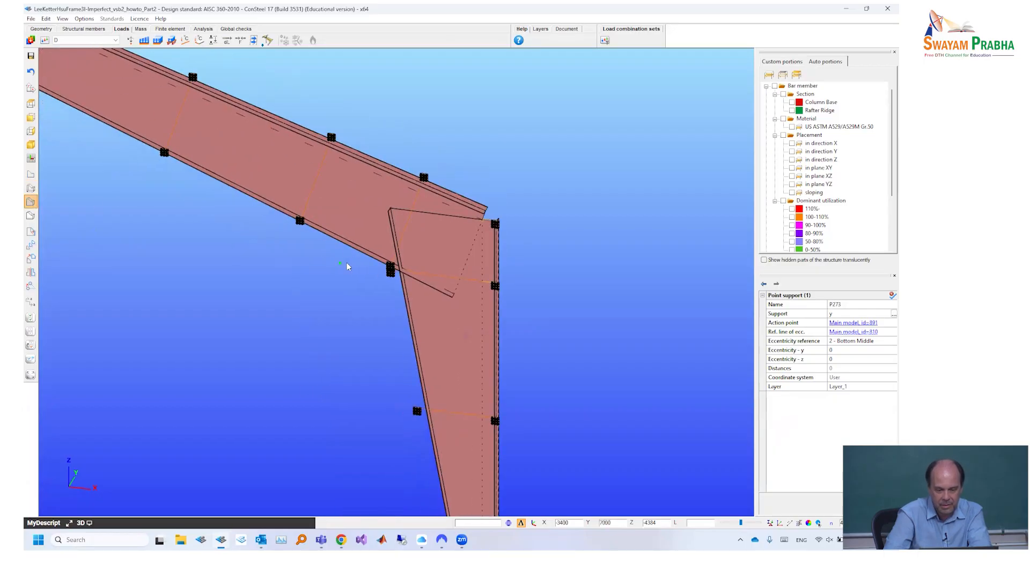
{"action": "scroll", "coordinate": [346, 263], "scroll_direction": "up", "scroll_amount": 5}
{"action": "scroll", "coordinate": [347, 262], "scroll_direction": "down", "scroll_amount": 2}
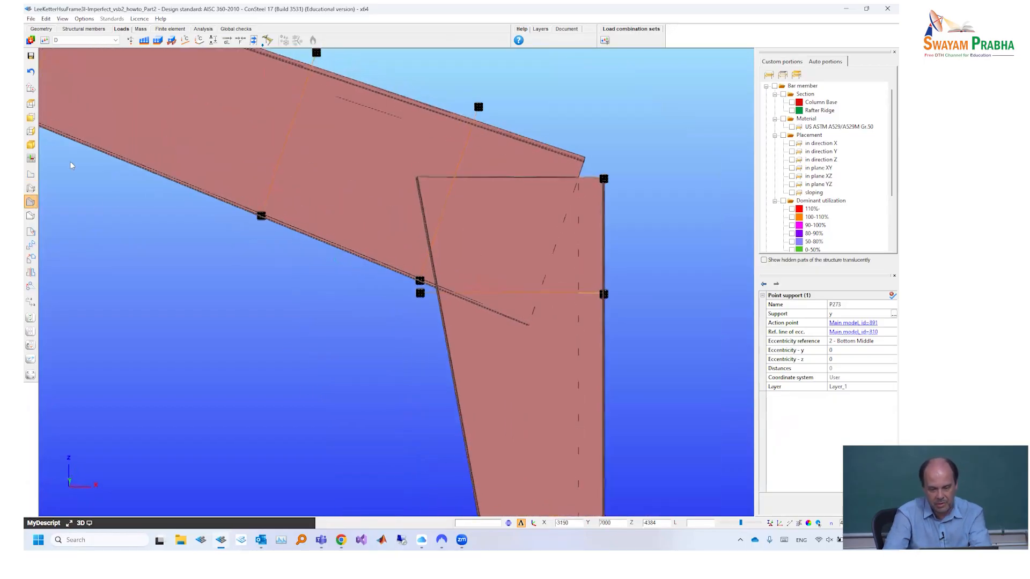
{"action": "left_click", "coordinate": [31, 117]}
Examine the flange support positions on the left column, both rafters and the right column
{"action": "scroll", "coordinate": [174, 189], "scroll_direction": "down", "scroll_amount": 3}
{"action": "middle_click_drag", "start_coordinate": [174, 188], "coordinate": [338, 211]}
{"action": "scroll", "coordinate": [307, 212], "scroll_direction": "down", "scroll_amount": 4}
{"action": "scroll", "coordinate": [320, 226], "scroll_direction": "up", "scroll_amount": 3}
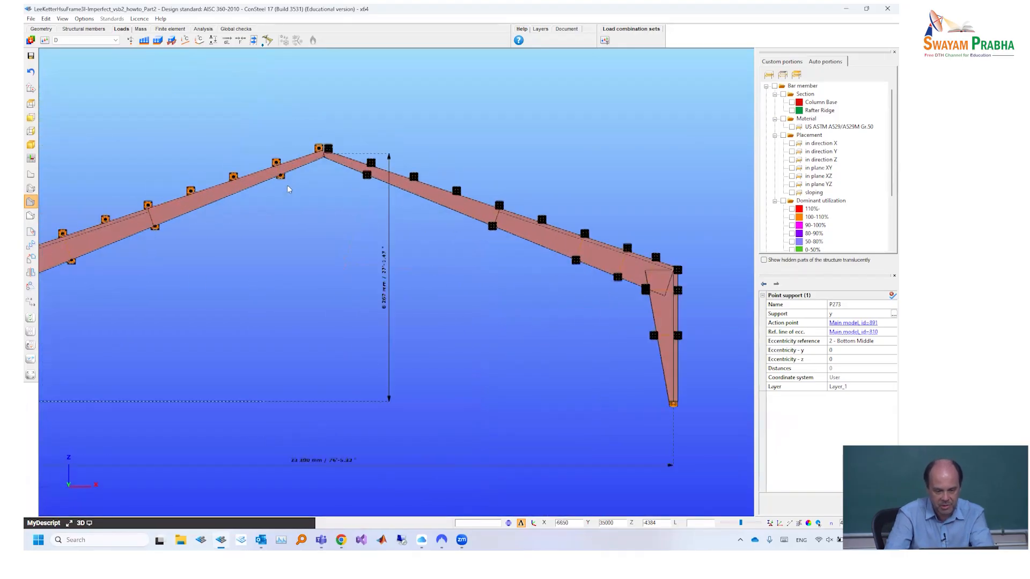
{"action": "middle_click_drag", "start_coordinate": [107, 165], "coordinate": [403, 150]}
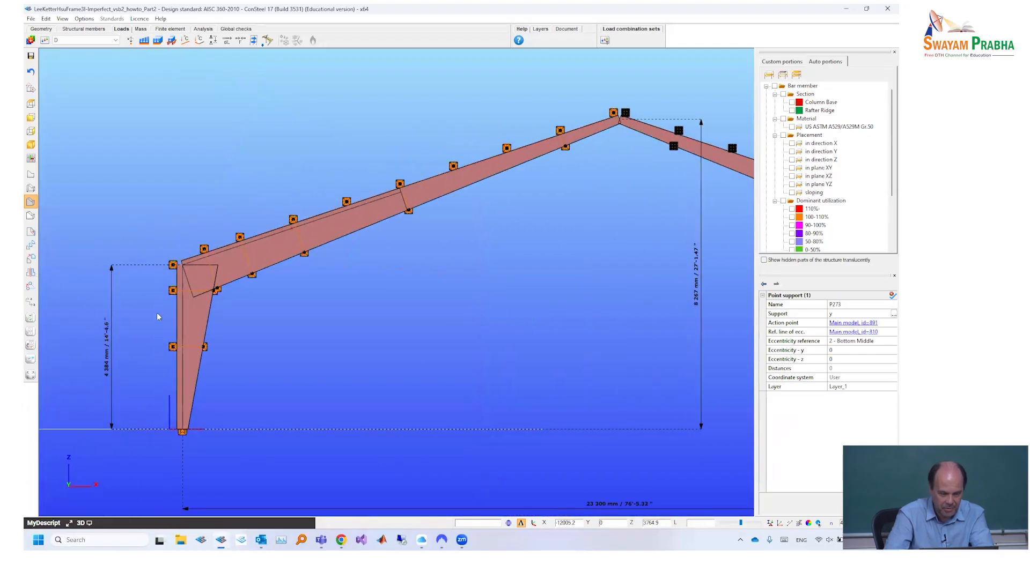
{"action": "scroll", "coordinate": [168, 369], "scroll_direction": "up", "scroll_amount": 2}
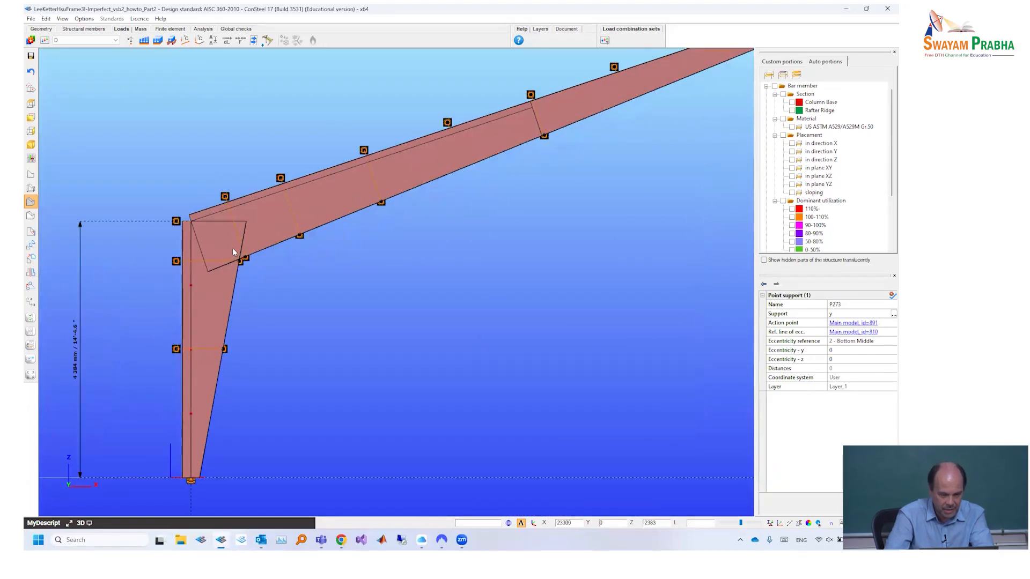
{"action": "middle_click_drag", "start_coordinate": [385, 211], "coordinate": [55, 347]}
{"action": "middle_click_drag", "start_coordinate": [493, 176], "coordinate": [220, 144]}
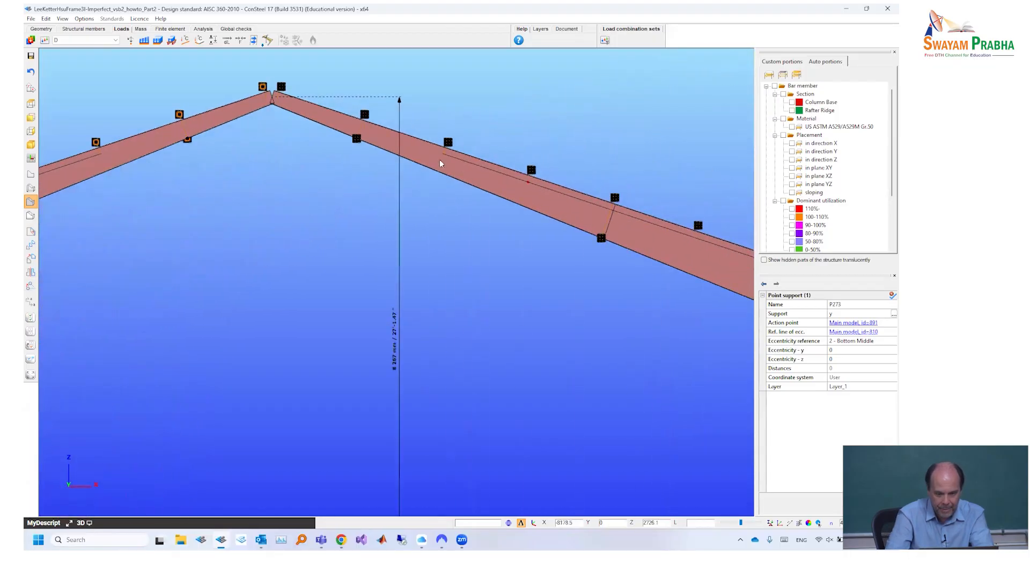
{"action": "middle_click_drag", "start_coordinate": [439, 160], "coordinate": [107, 111]}
{"action": "middle_click_drag", "start_coordinate": [353, 144], "coordinate": [271, 128]}
{"action": "middle_click_drag", "start_coordinate": [484, 341], "coordinate": [516, 240]}
{"action": "scroll", "coordinate": [516, 240], "scroll_direction": "down", "scroll_amount": 1}
{"action": "scroll", "coordinate": [536, 276], "scroll_direction": "up", "scroll_amount": 6}
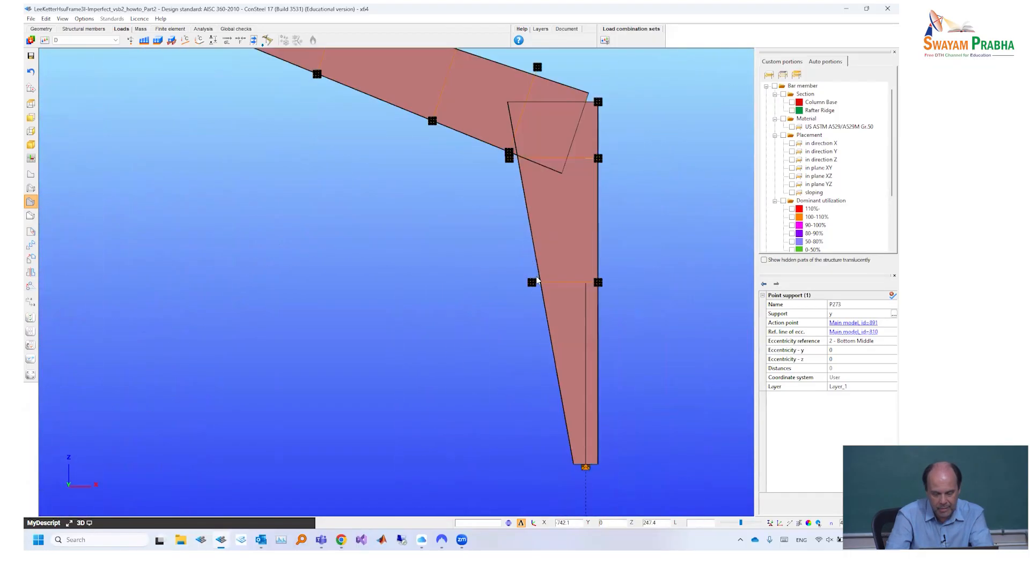
{"action": "middle_click_drag", "start_coordinate": [504, 168], "coordinate": [490, 278]}
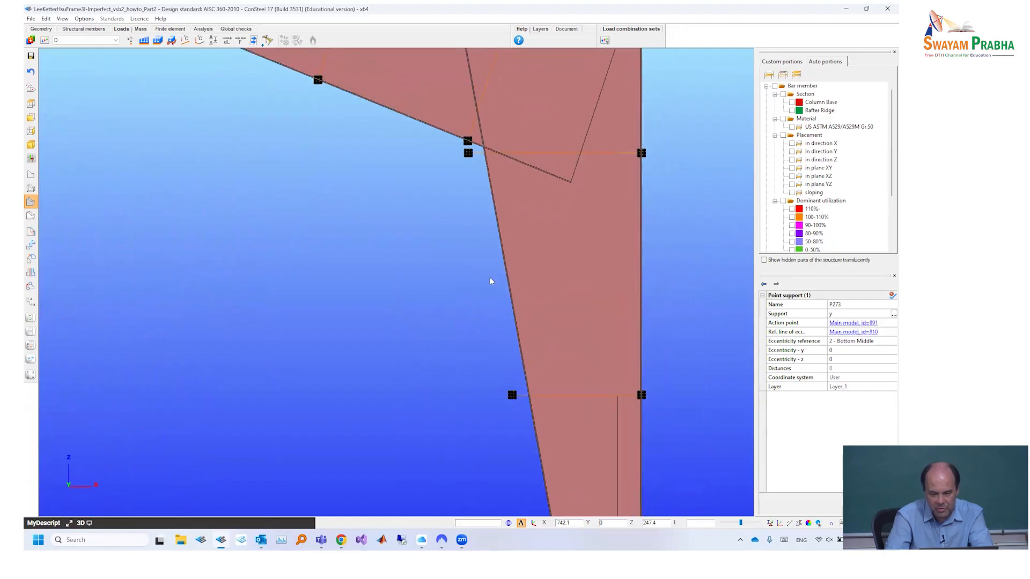
Set the z eccentricity of the right column's inner-flange support just below the knee to 0
{"action": "left_click", "coordinate": [468, 154], "text": "ctrl"}
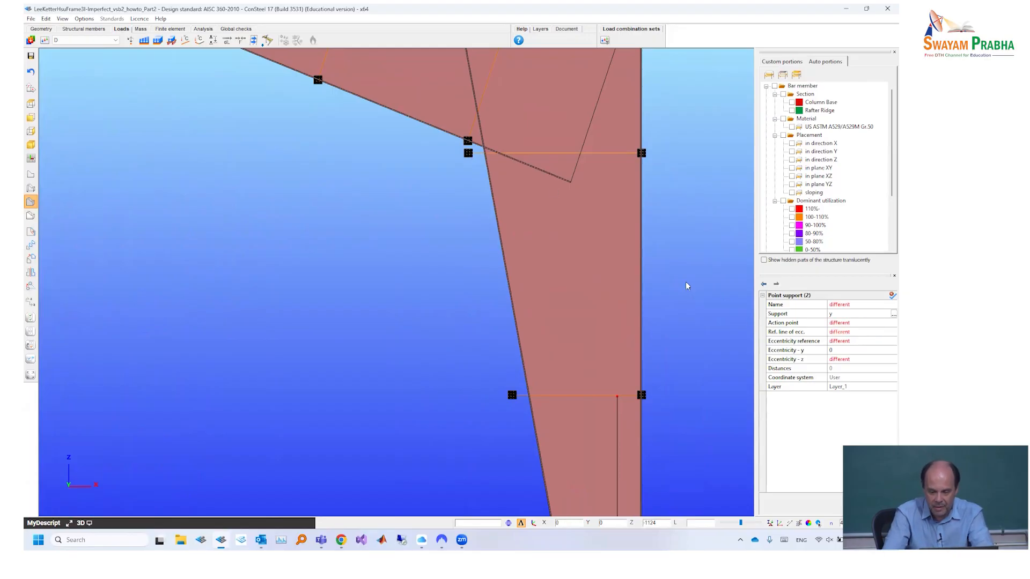
{"action": "key", "text": "Escape"}
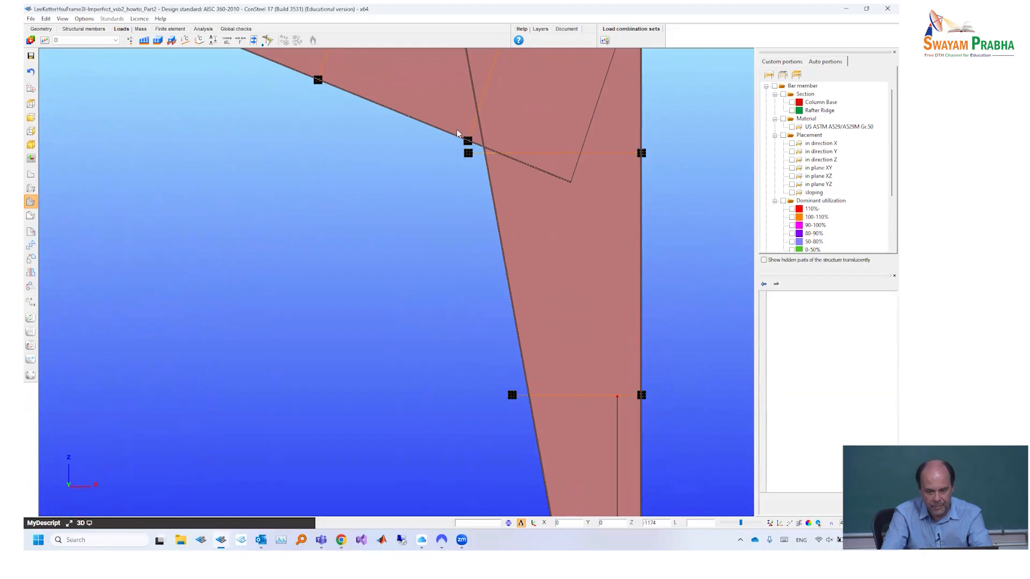
{"action": "left_click", "coordinate": [469, 154]}
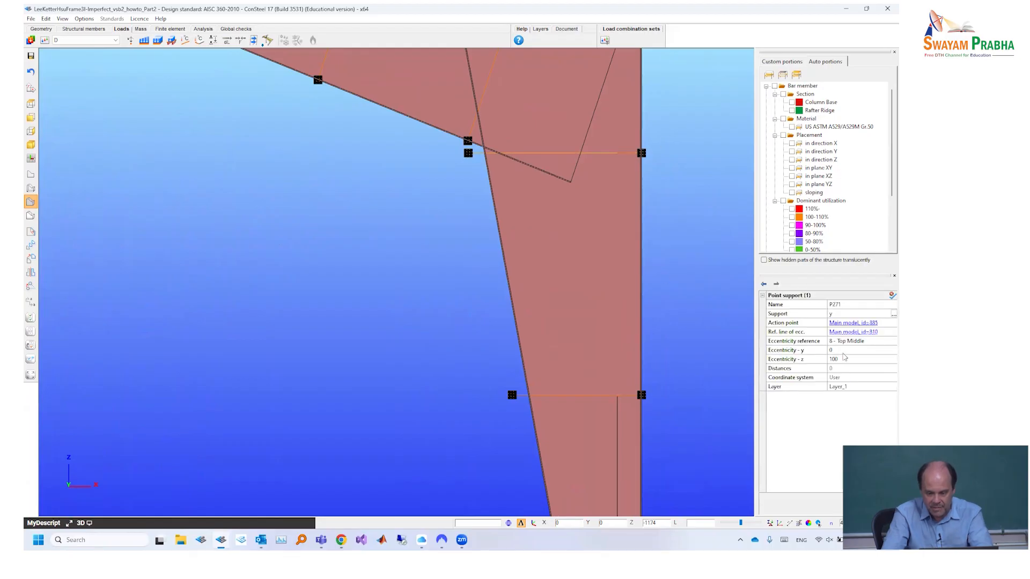
{"action": "left_click", "coordinate": [805, 359]}
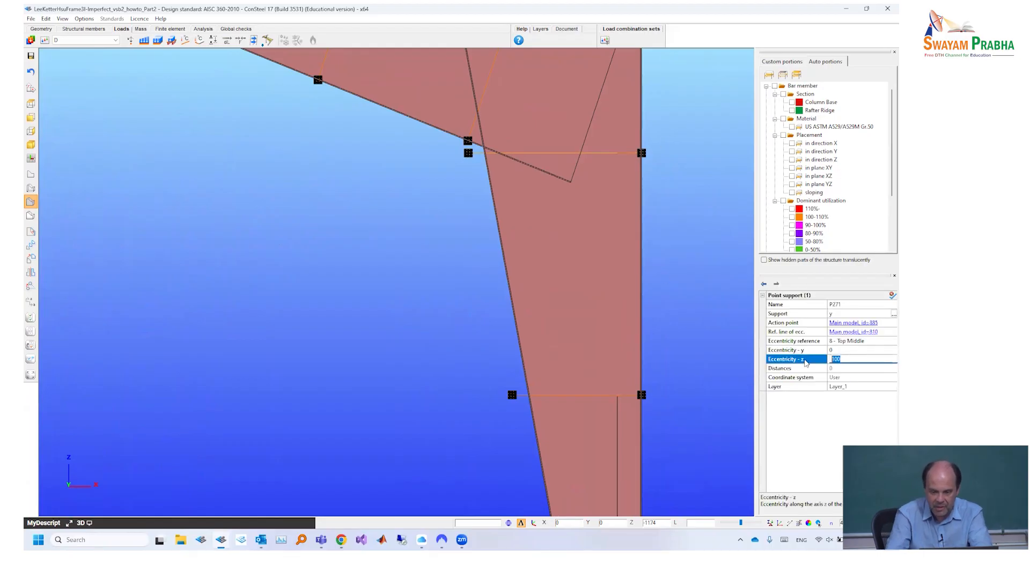
{"action": "type", "text": "0"}
{"action": "key", "text": "Return"}
{"action": "key", "text": "Escape"}
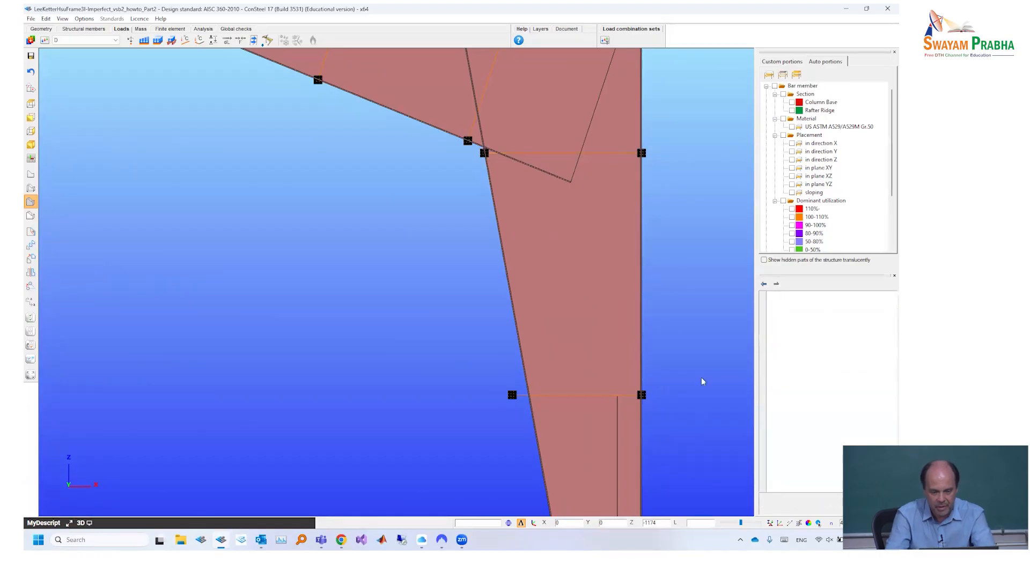
Set the z eccentricity of the inner-flange support at mid-height of the right column to 0
{"action": "left_click", "coordinate": [513, 397]}
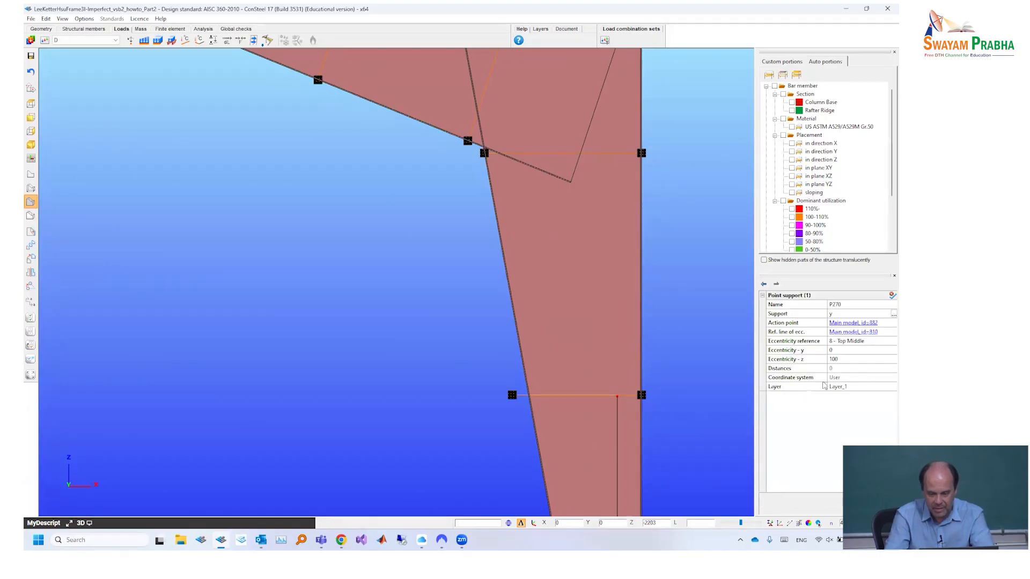
{"action": "left_click", "coordinate": [777, 360]}
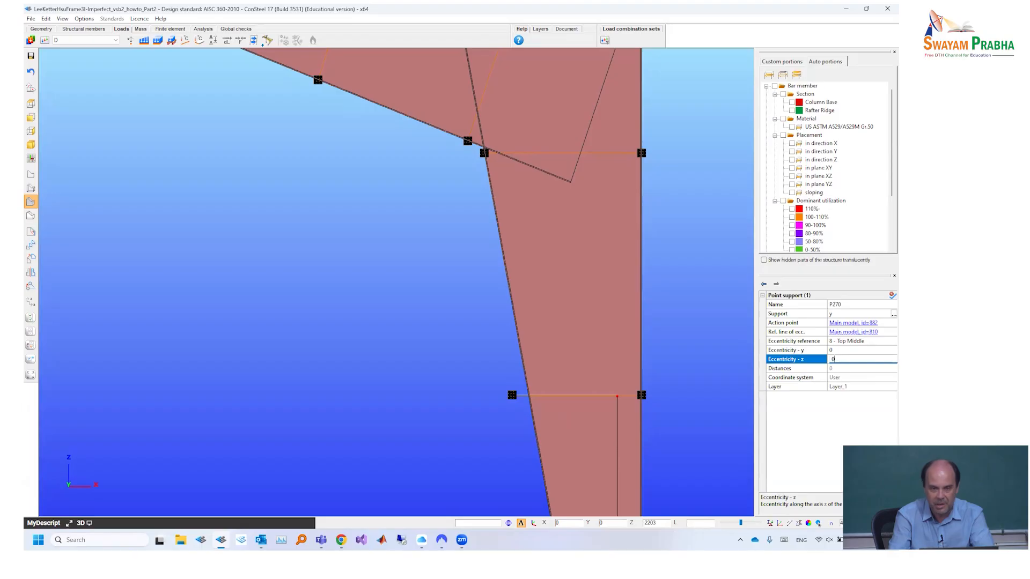
{"action": "type", "text": "0"}
{"action": "key", "text": "Return"}
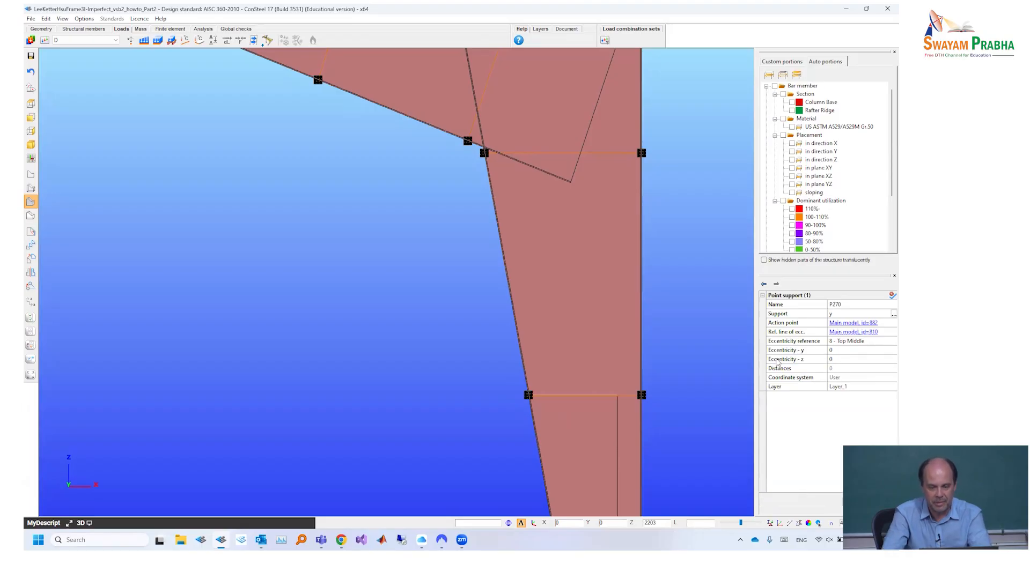
{"action": "left_click", "coordinate": [474, 257]}
Set the z eccentricity of the copied support at the top of the right column to -100 and clear the selection
{"action": "scroll", "coordinate": [462, 251], "scroll_direction": "down", "scroll_amount": 3}
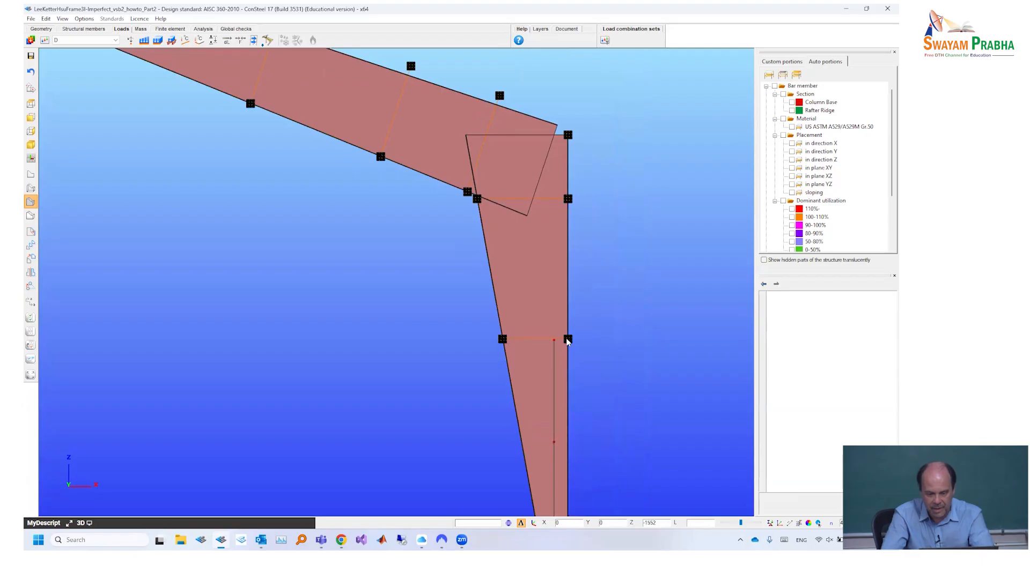
{"action": "middle_click_drag", "start_coordinate": [540, 305], "coordinate": [554, 318]}
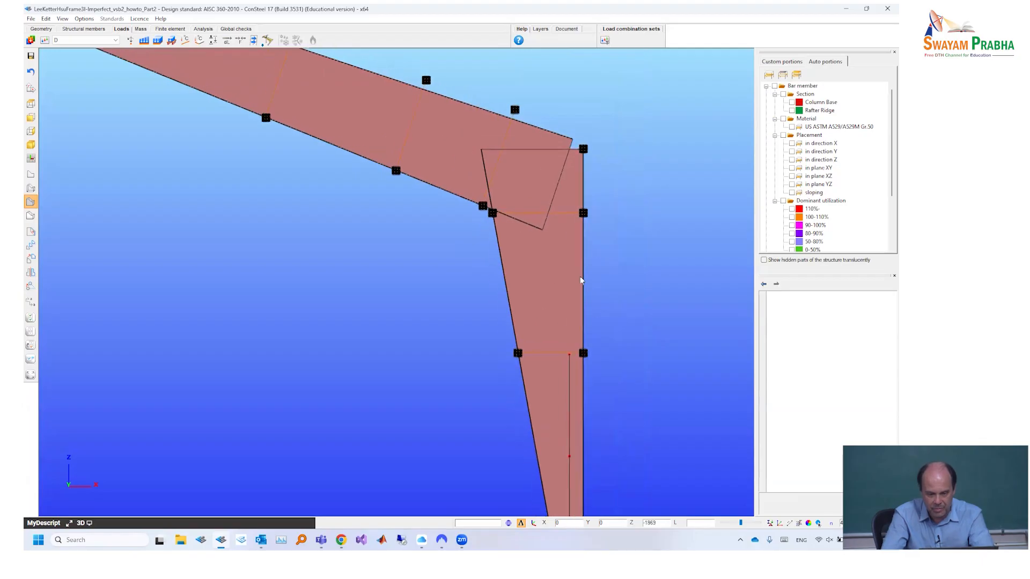
{"action": "left_click", "coordinate": [585, 149]}
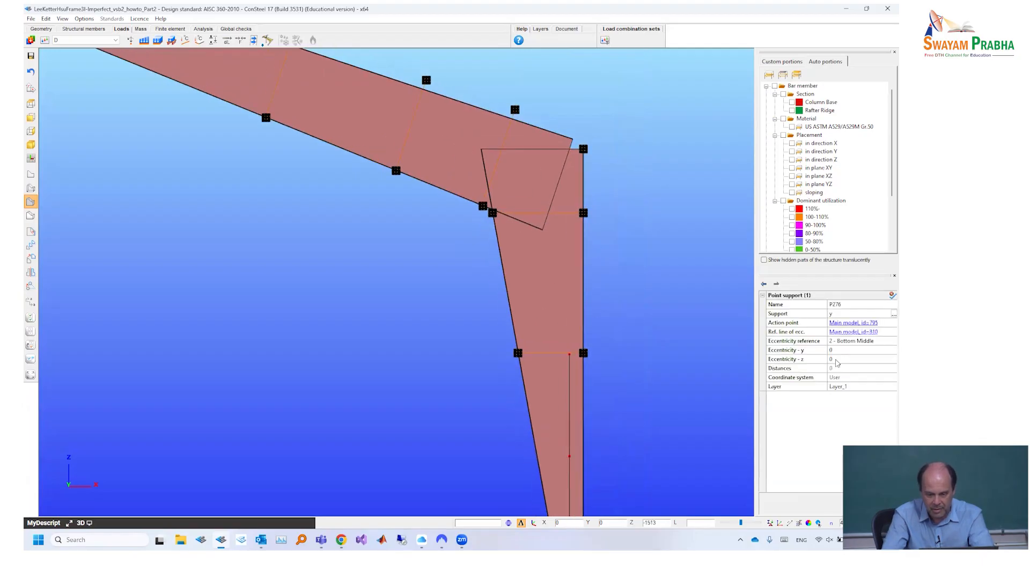
{"action": "key", "text": "Escape"}
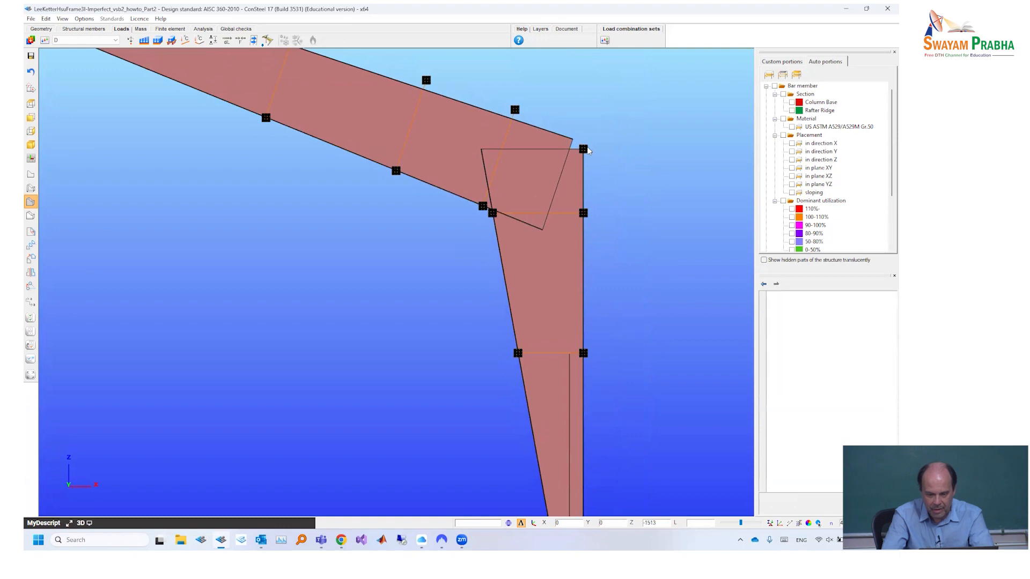
{"action": "left_click", "coordinate": [587, 150]}
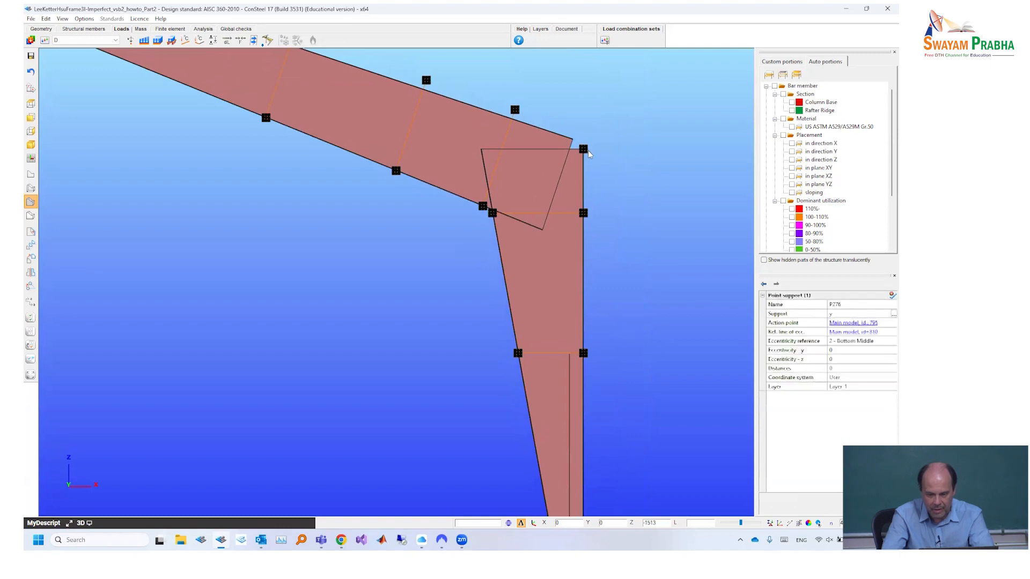
{"action": "left_click", "coordinate": [846, 360]}
{"action": "type", "text": "-100"}
{"action": "key", "text": "Return"}
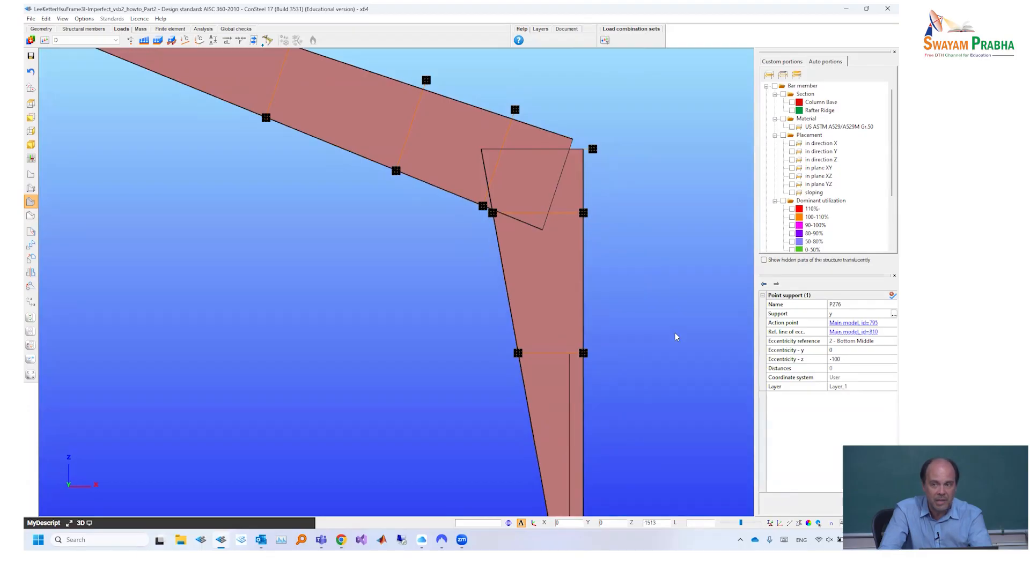
{"action": "scroll", "coordinate": [674, 333], "scroll_direction": "down", "scroll_amount": 5}
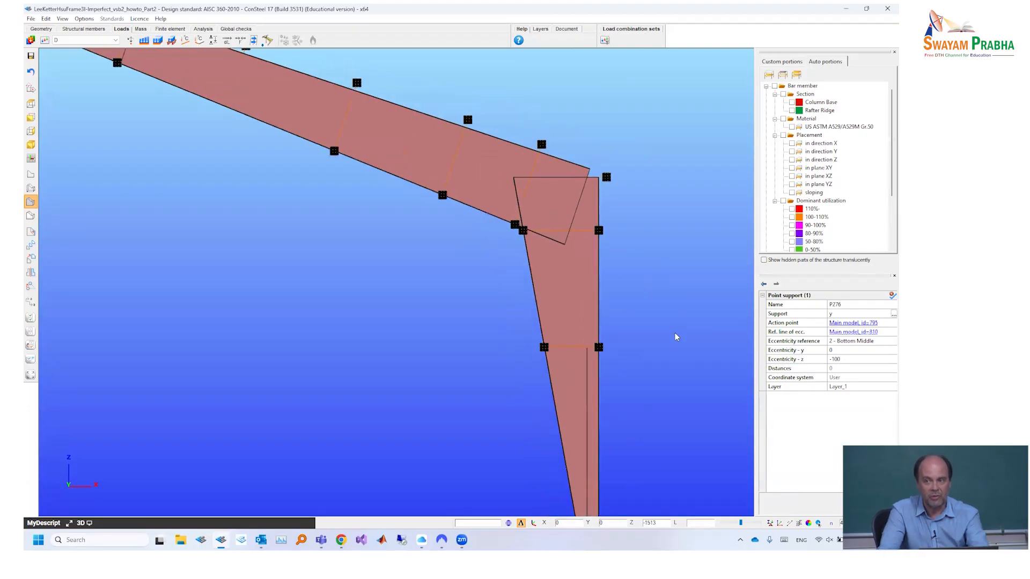
{"action": "left_click", "coordinate": [734, 473]}
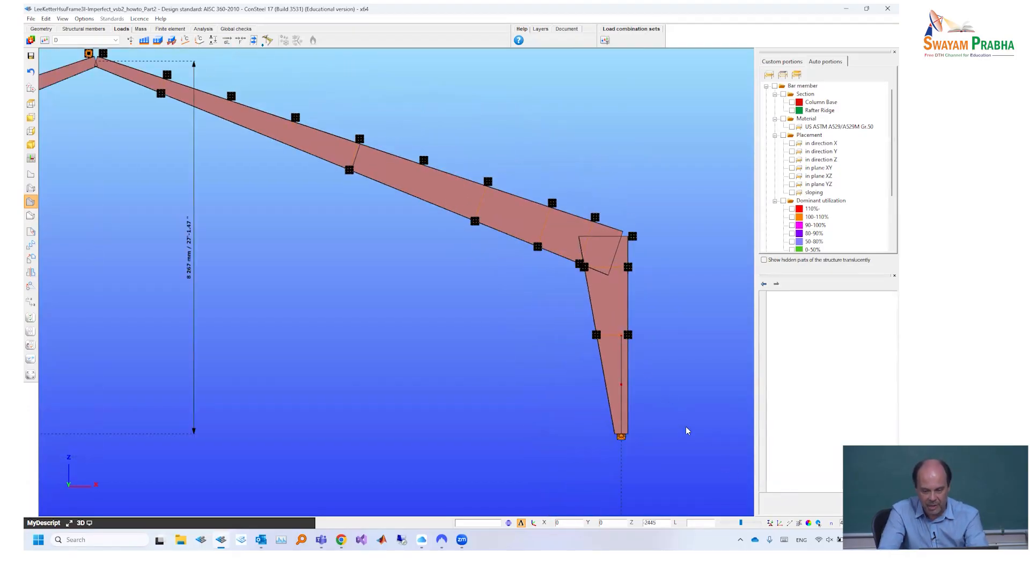
Return to the line display of the frame and show the local coordinate systems of the members
{"action": "left_click", "coordinate": [31, 174]}
{"action": "mouse_move", "coordinate": [777, 526]}
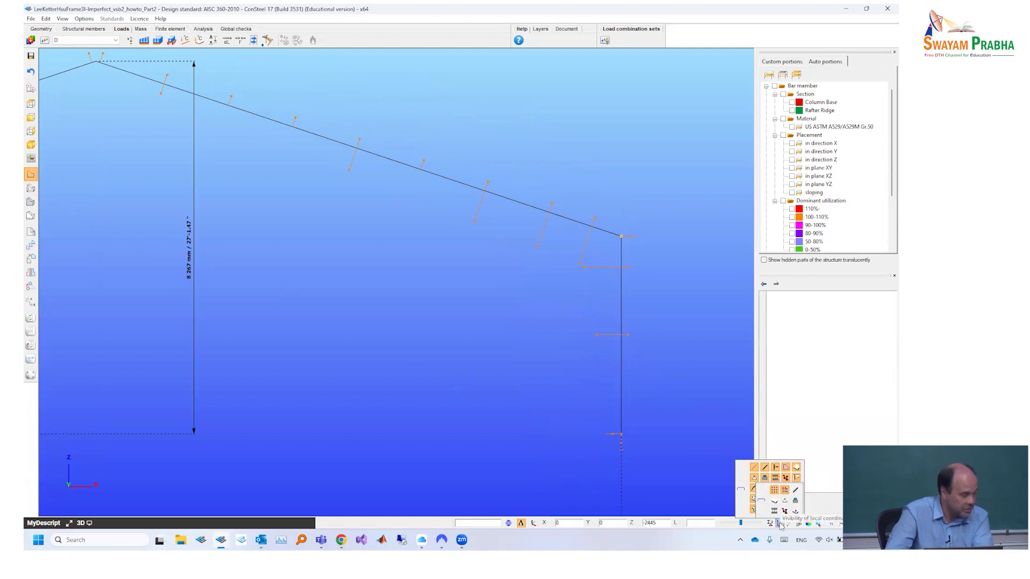
{"action": "left_click", "coordinate": [795, 495]}
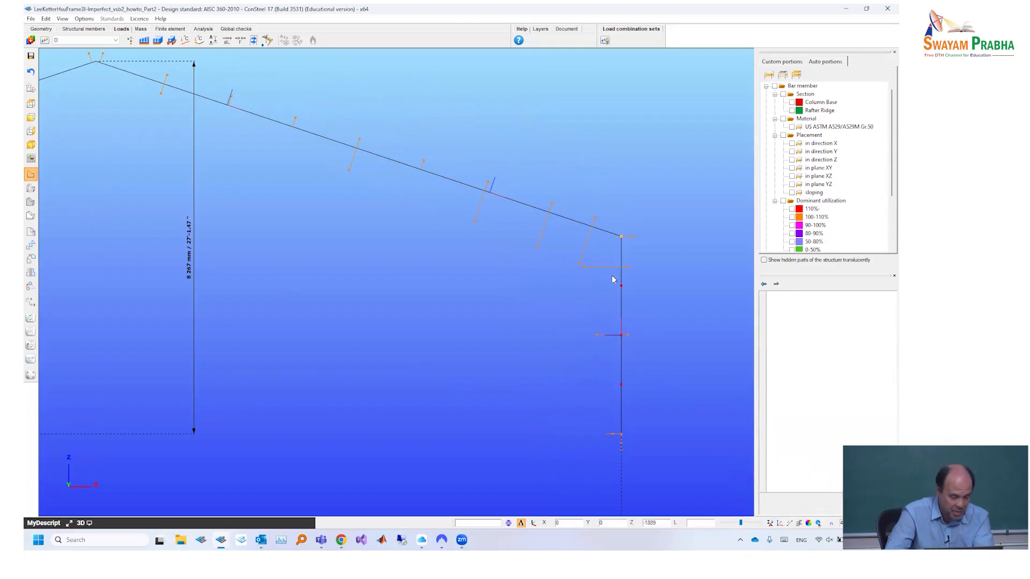
Examine the member local axes beside the mid-height supports of the right and left columns
{"action": "middle_click_drag", "start_coordinate": [643, 345], "coordinate": [579, 359]}
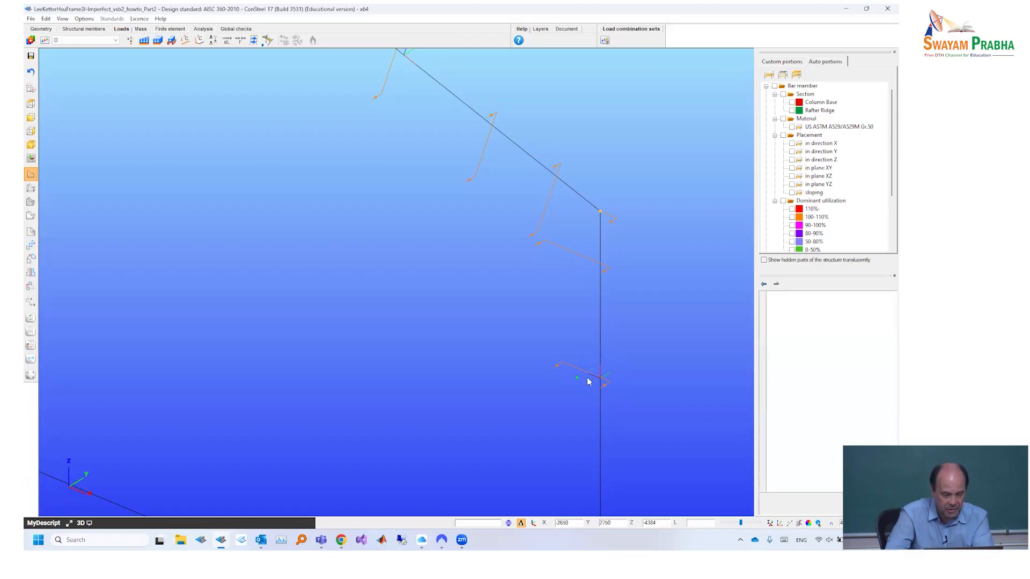
{"action": "scroll", "coordinate": [594, 381], "scroll_direction": "up", "scroll_amount": 5}
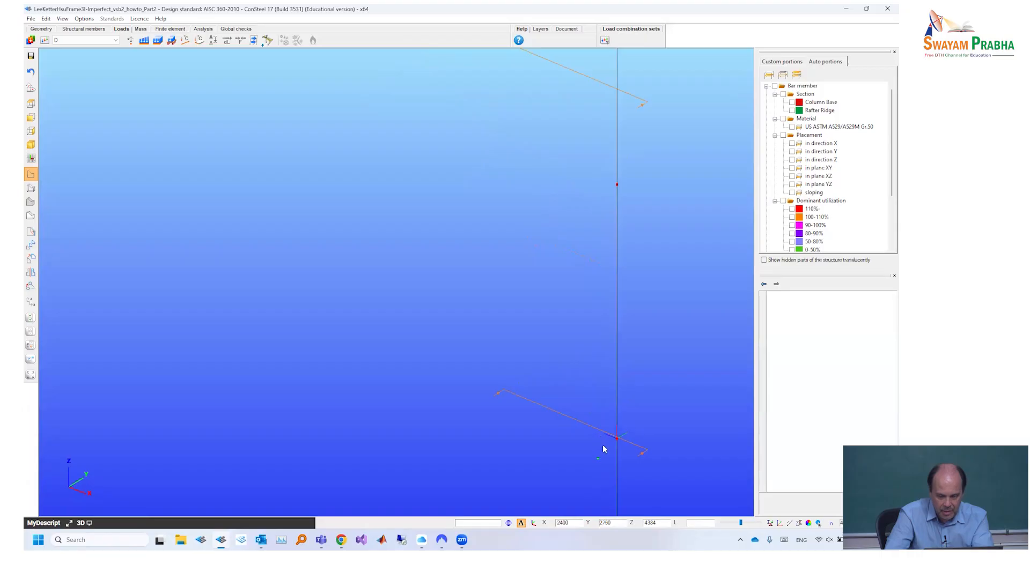
{"action": "middle_click_drag", "start_coordinate": [633, 488], "coordinate": [621, 328]}
{"action": "scroll", "coordinate": [600, 314], "scroll_direction": "down", "scroll_amount": 2}
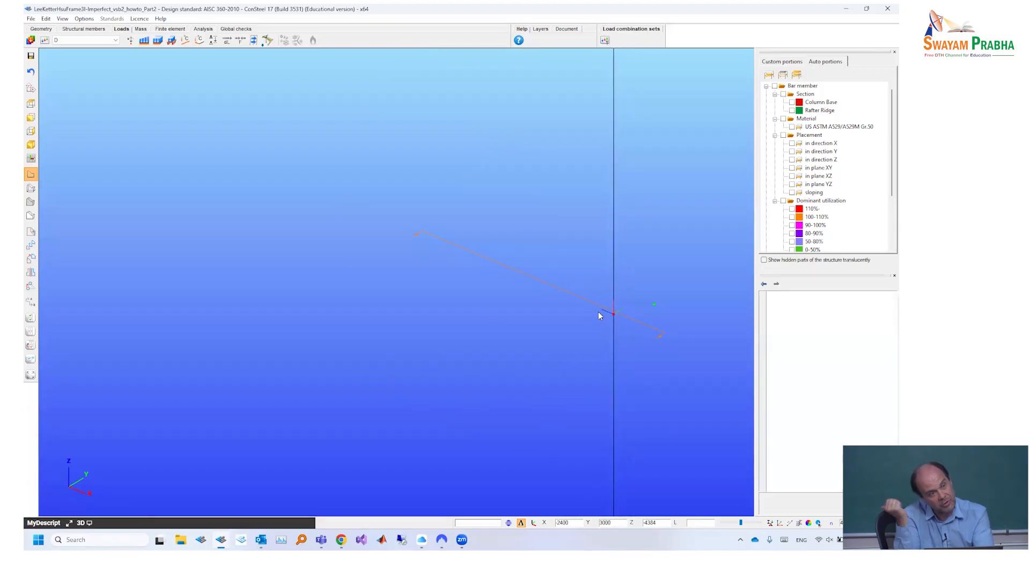
{"action": "scroll", "coordinate": [590, 322], "scroll_direction": "down", "scroll_amount": 3}
{"action": "scroll", "coordinate": [581, 323], "scroll_direction": "down", "scroll_amount": 3}
{"action": "middle_click_drag", "start_coordinate": [469, 291], "coordinate": [603, 338]}
{"action": "middle_click_drag", "start_coordinate": [237, 164], "coordinate": [567, 291]}
{"action": "scroll", "coordinate": [357, 193], "scroll_direction": "up", "scroll_amount": 3}
{"action": "scroll", "coordinate": [379, 196], "scroll_direction": "up", "scroll_amount": 2}
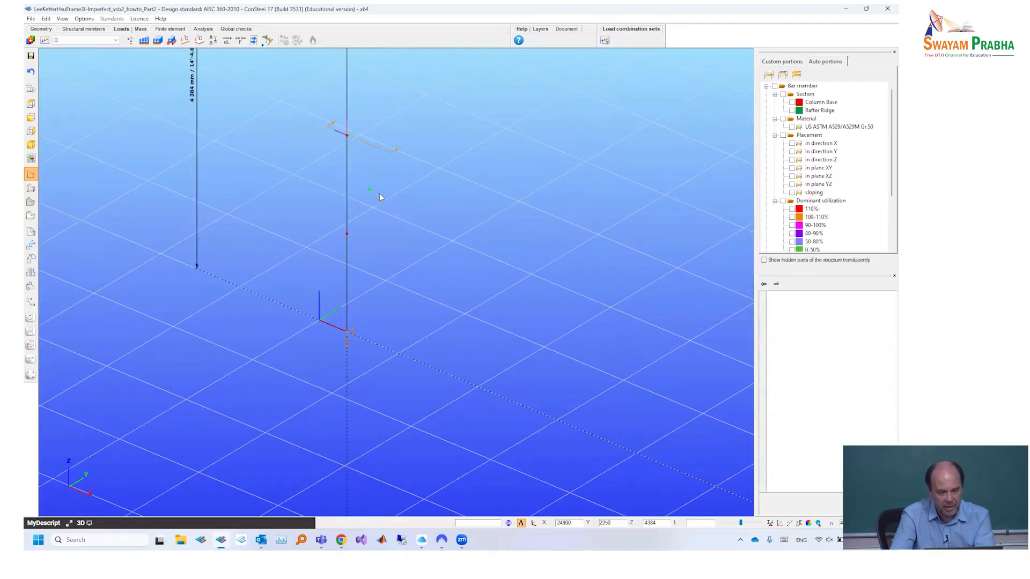
Set the z eccentricity of the outer-flange support just below the top of the right column to -100
{"action": "scroll", "coordinate": [379, 196], "scroll_direction": "down", "scroll_amount": 2}
{"action": "scroll", "coordinate": [394, 217], "scroll_direction": "down", "scroll_amount": 1}
{"action": "scroll", "coordinate": [492, 214], "scroll_direction": "down", "scroll_amount": 2}
{"action": "middle_click_drag", "start_coordinate": [392, 201], "coordinate": [358, 226]}
{"action": "middle_click_drag", "start_coordinate": [420, 241], "coordinate": [368, 208]}
{"action": "middle_click_drag", "start_coordinate": [724, 317], "coordinate": [378, 134]}
{"action": "scroll", "coordinate": [379, 134], "scroll_direction": "up", "scroll_amount": 3}
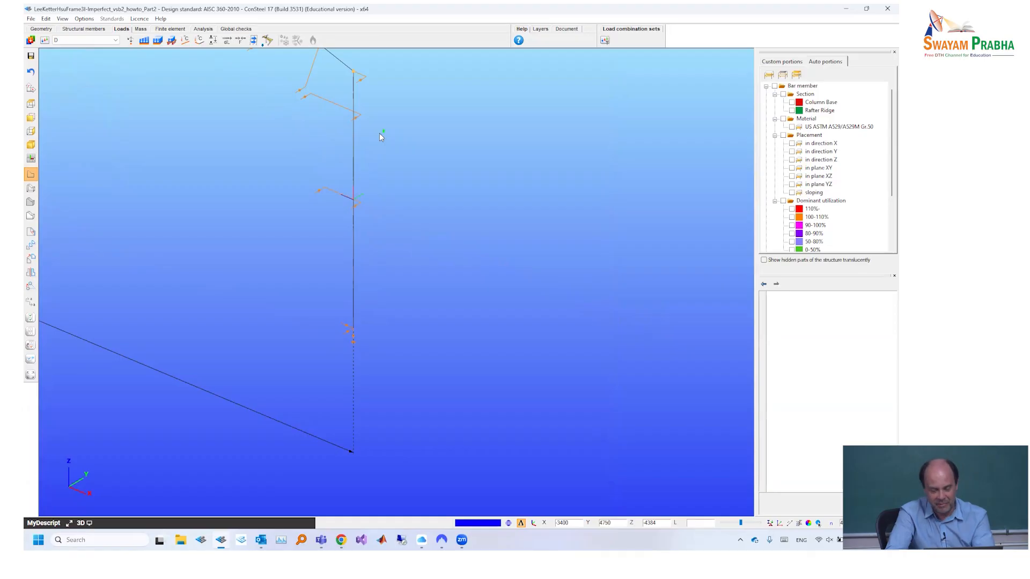
{"action": "left_click", "coordinate": [358, 112]}
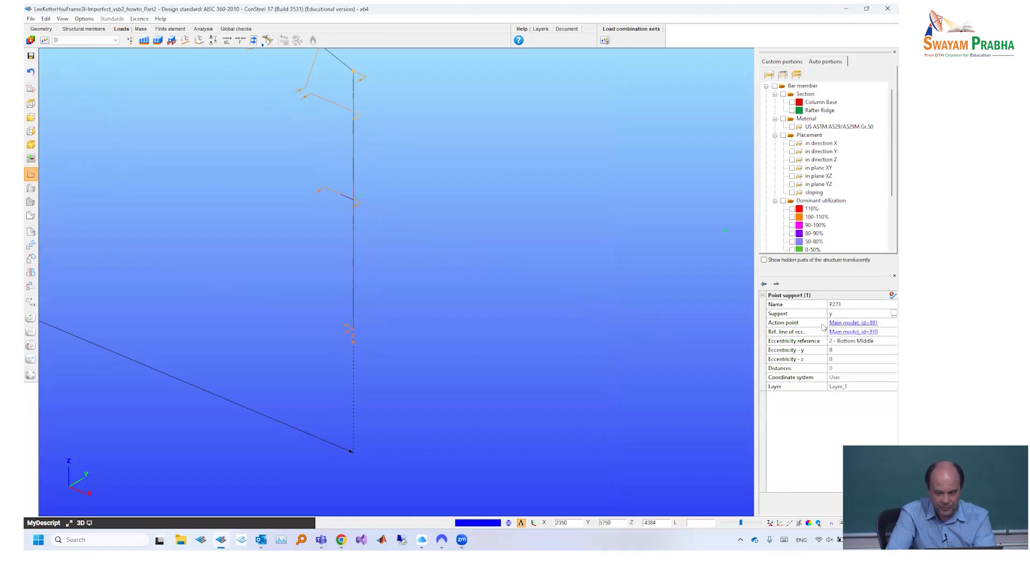
{"action": "left_click", "coordinate": [847, 359]}
{"action": "type", "text": "-100"}
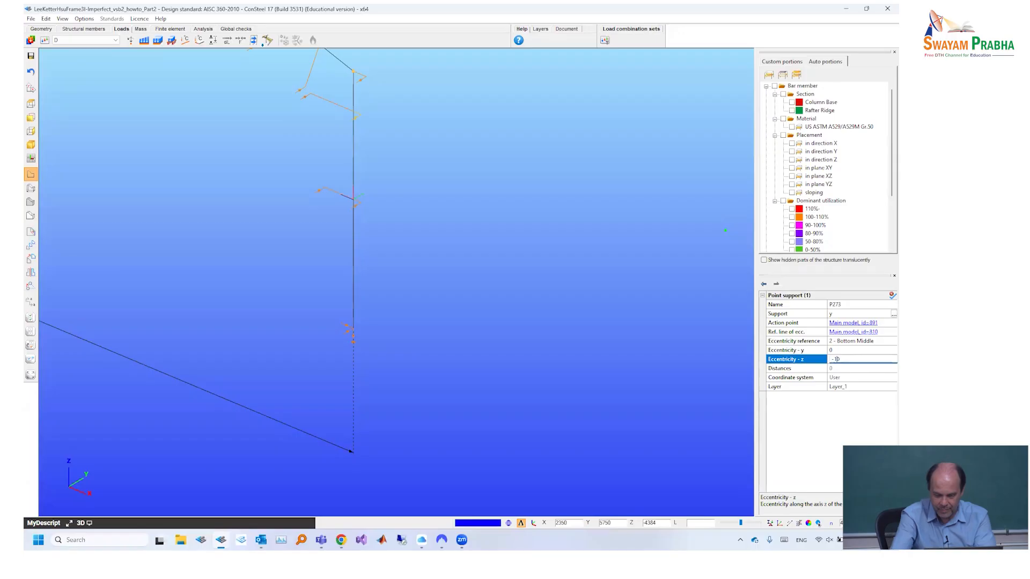
{"action": "key", "text": "Return"}
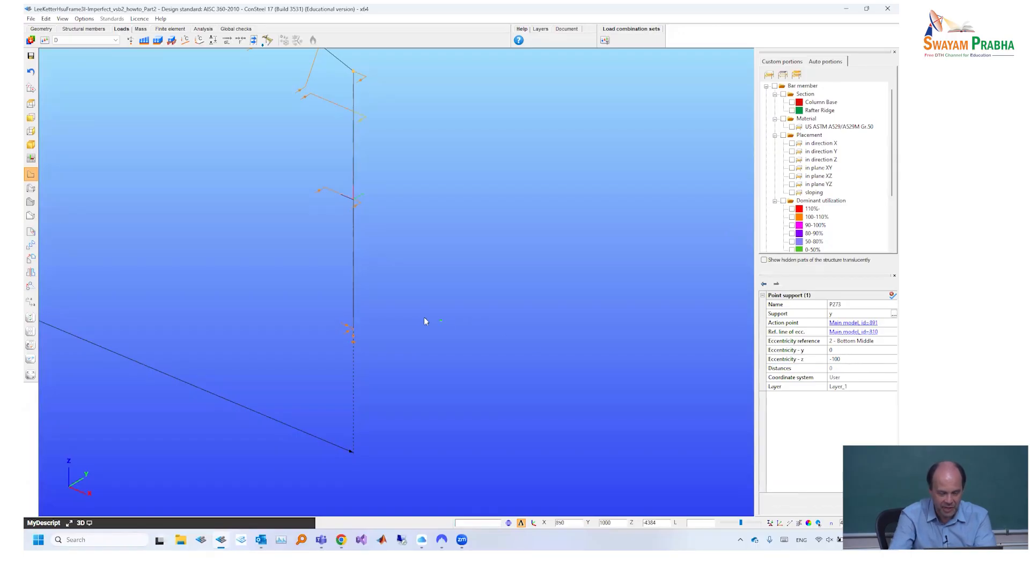
{"action": "key", "text": "Escape"}
Set the z eccentricity of the outer-flange support at mid-height of the right column to -100 and clear the selection
{"action": "left_click", "coordinate": [359, 205]}
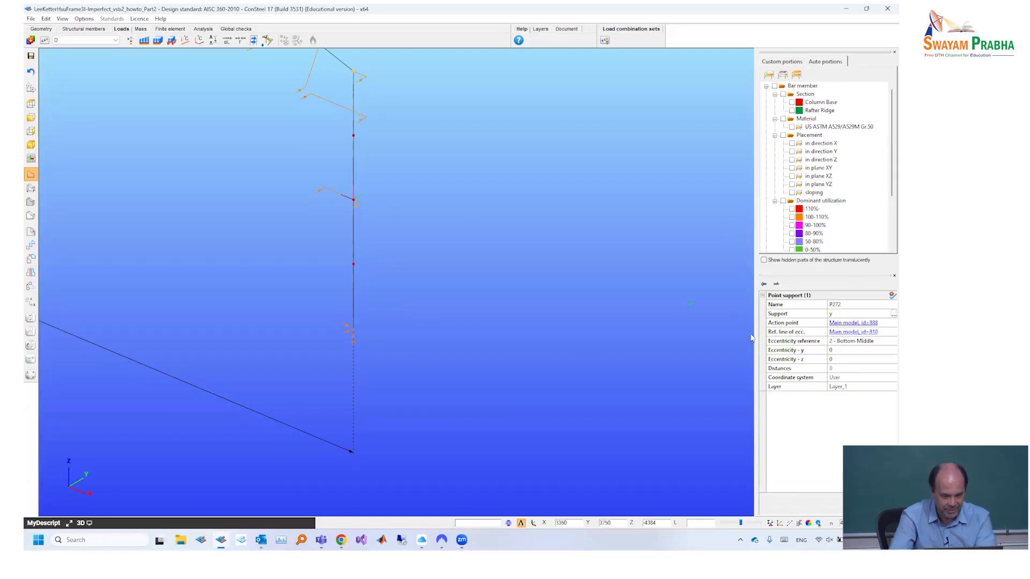
{"action": "left_click", "coordinate": [840, 359]}
{"action": "type", "text": "-100"}
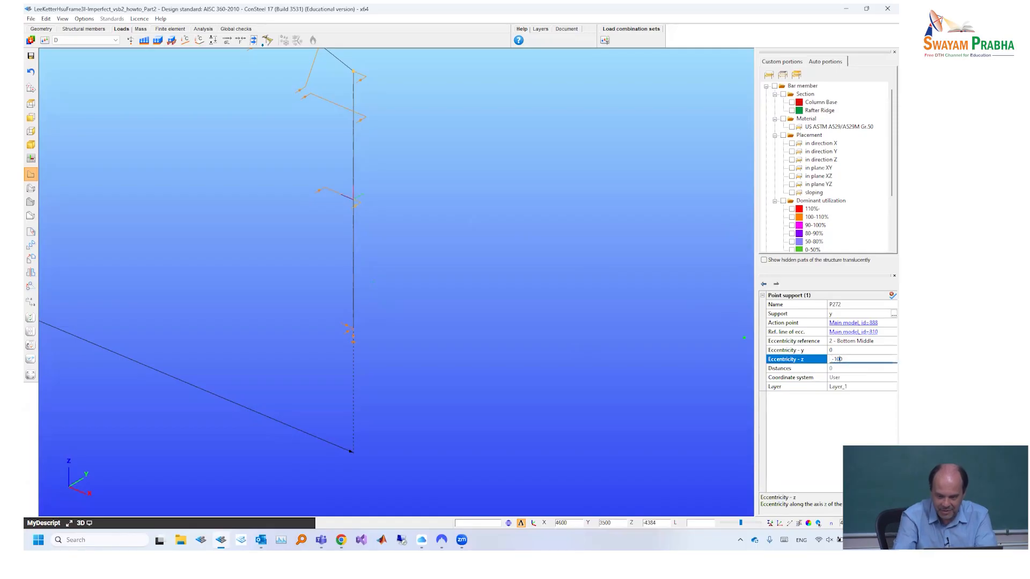
{"action": "key", "text": "Return"}
{"action": "key", "text": "Escape"}
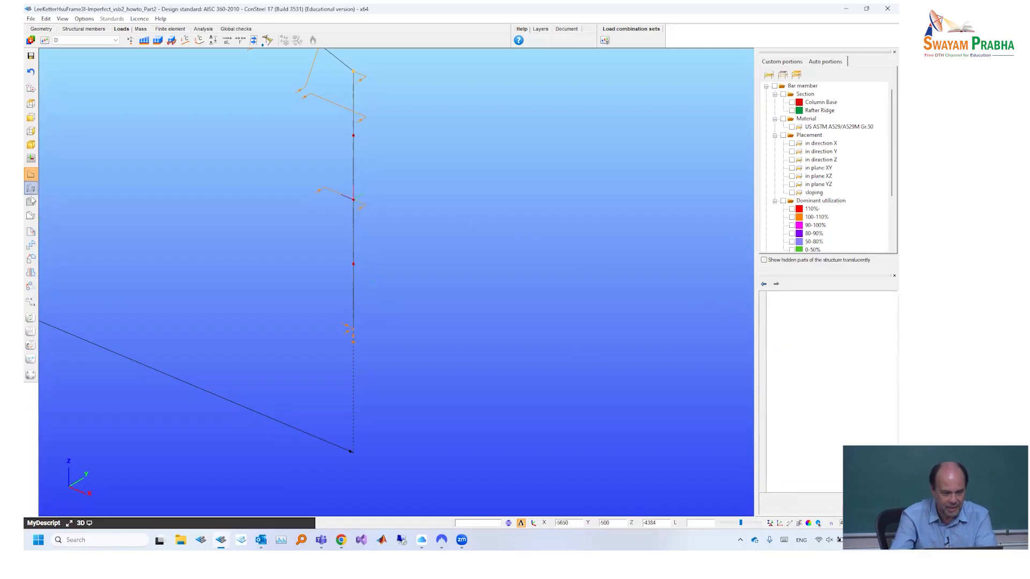
Review the lateral supports along the whole frame with solid members in front view and save the model
{"action": "left_click", "coordinate": [31, 202]}
{"action": "left_click", "coordinate": [30, 118]}
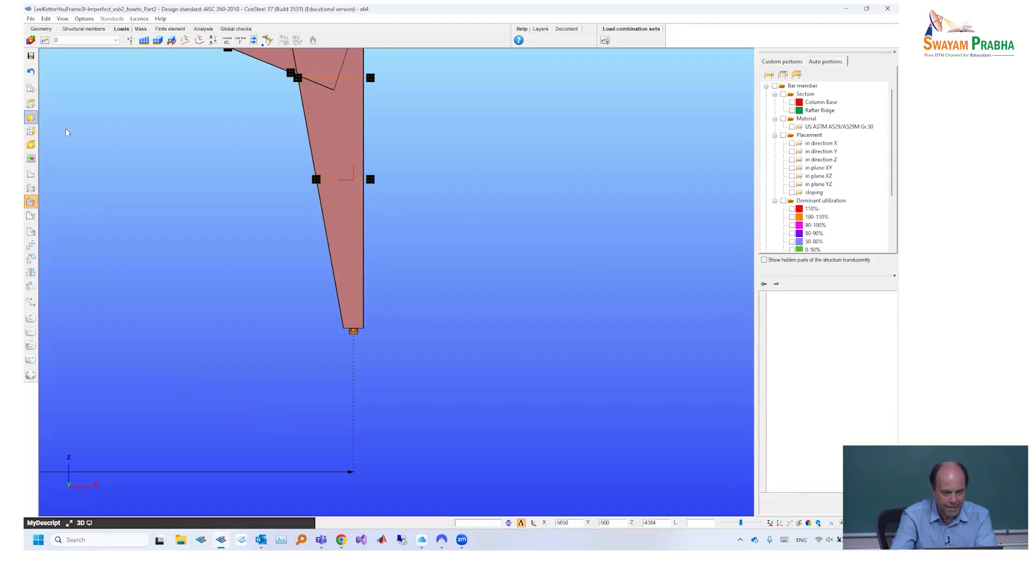
{"action": "scroll", "coordinate": [532, 207], "scroll_direction": "up", "scroll_amount": 1}
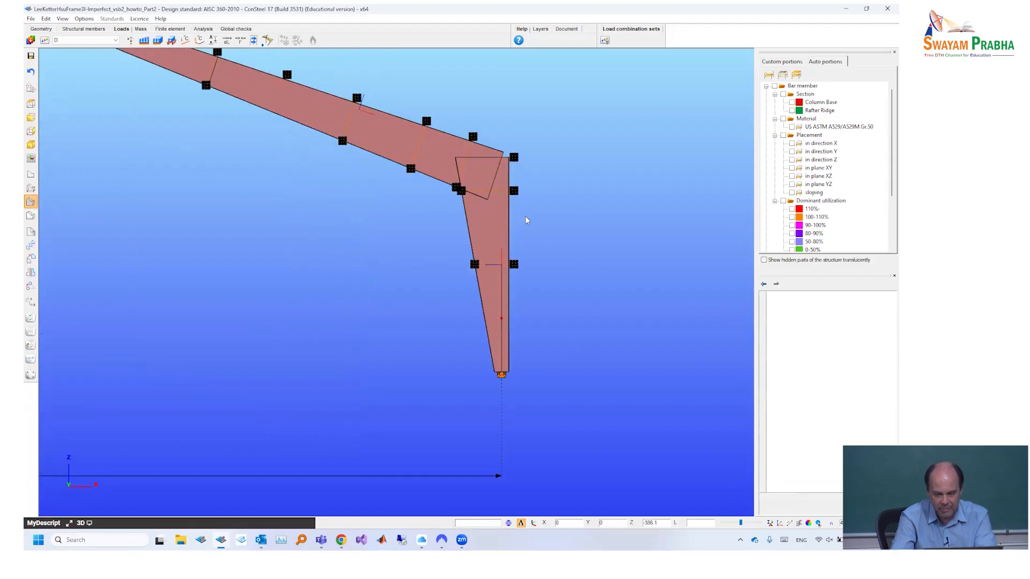
{"action": "middle_click_drag", "start_coordinate": [400, 114], "coordinate": [700, 244]}
{"action": "middle_click_drag", "start_coordinate": [289, 125], "coordinate": [451, 102]}
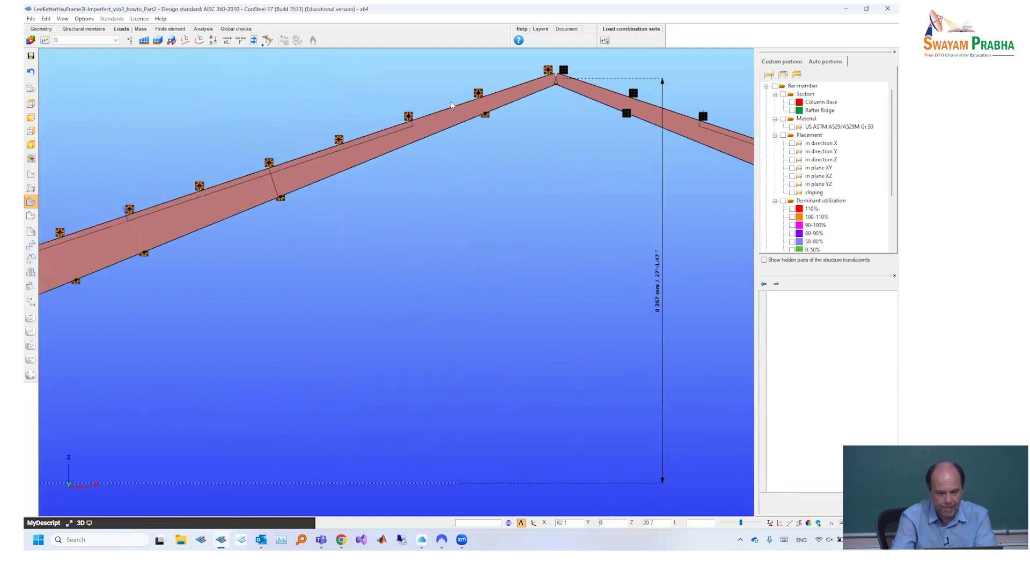
{"action": "middle_click_drag", "start_coordinate": [287, 173], "coordinate": [555, 58]}
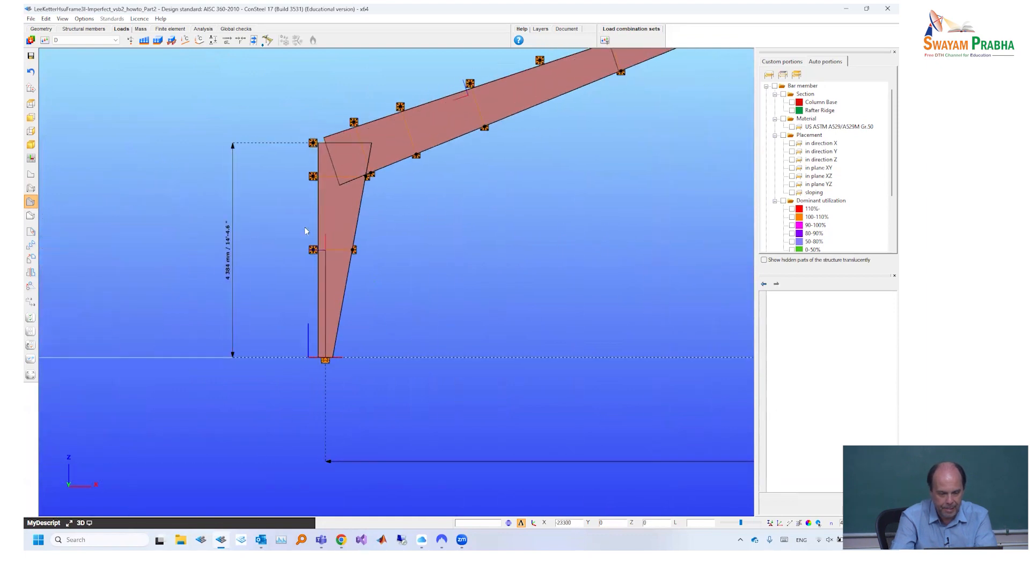
{"action": "middle_click_drag", "start_coordinate": [378, 179], "coordinate": [237, 269]}
{"action": "middle_click_drag", "start_coordinate": [626, 149], "coordinate": [454, 255]}
{"action": "middle_click_drag", "start_coordinate": [709, 264], "coordinate": [386, 218]}
{"action": "scroll", "coordinate": [386, 218], "scroll_direction": "down", "scroll_amount": 2}
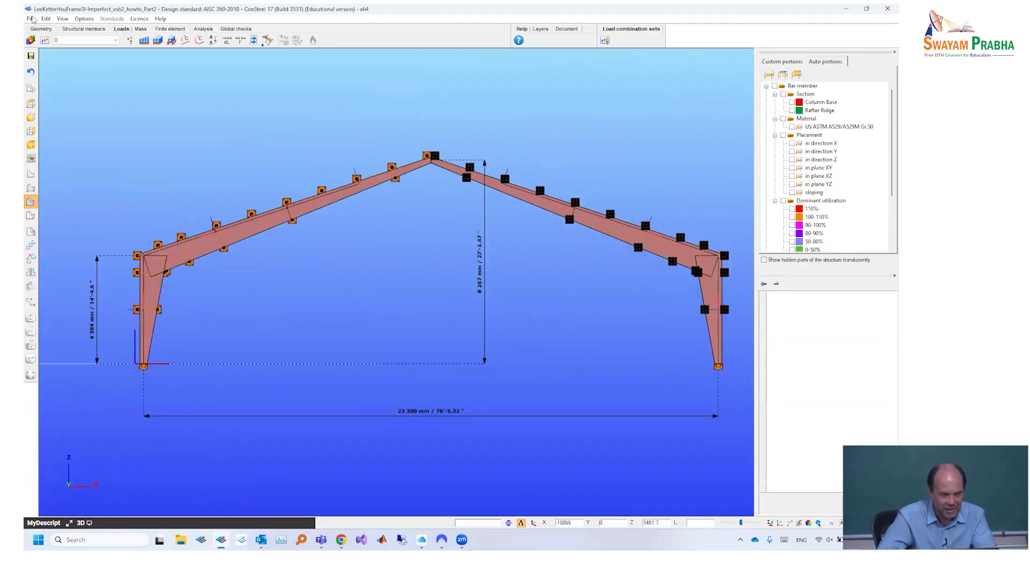
{"action": "left_click", "coordinate": [30, 18]}
{"action": "left_click", "coordinate": [50, 98]}
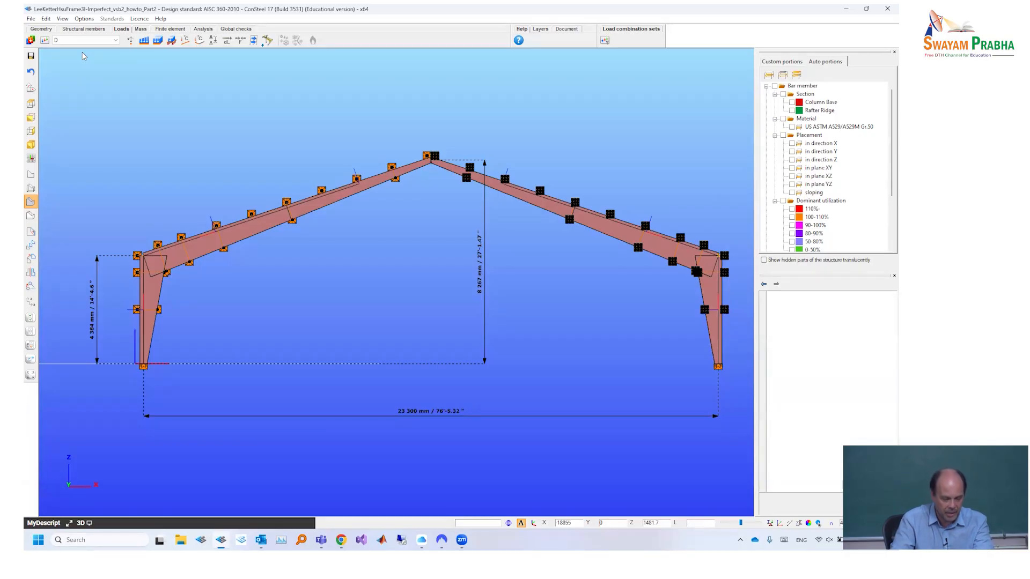
Open Portal frame how to Part 2.pdf from the Chennai Training folder and find the section on defining load groups and load cases
{"action": "left_click", "coordinate": [180, 540]}
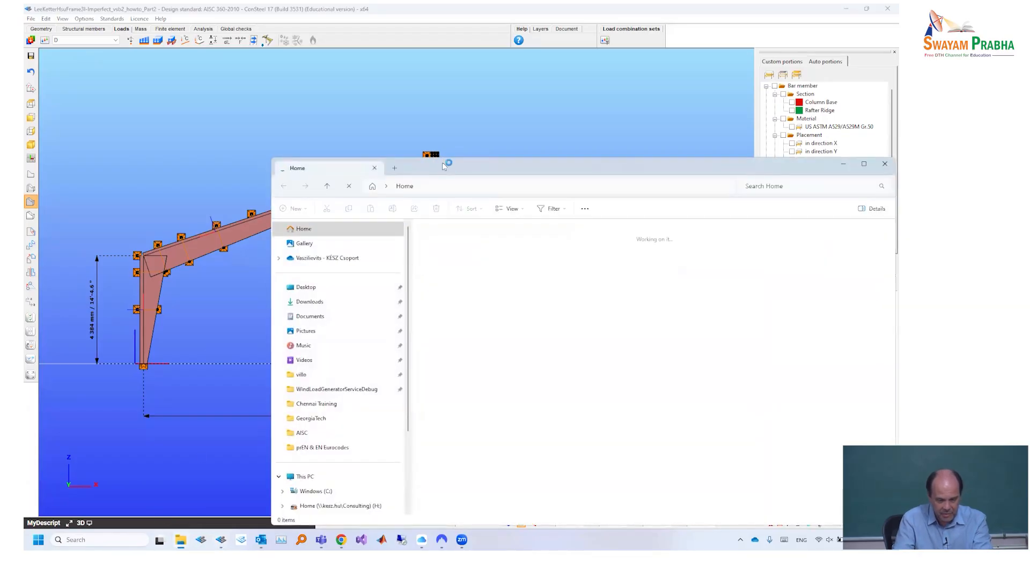
{"action": "left_click_drag", "start_coordinate": [436, 163], "coordinate": [352, 100]}
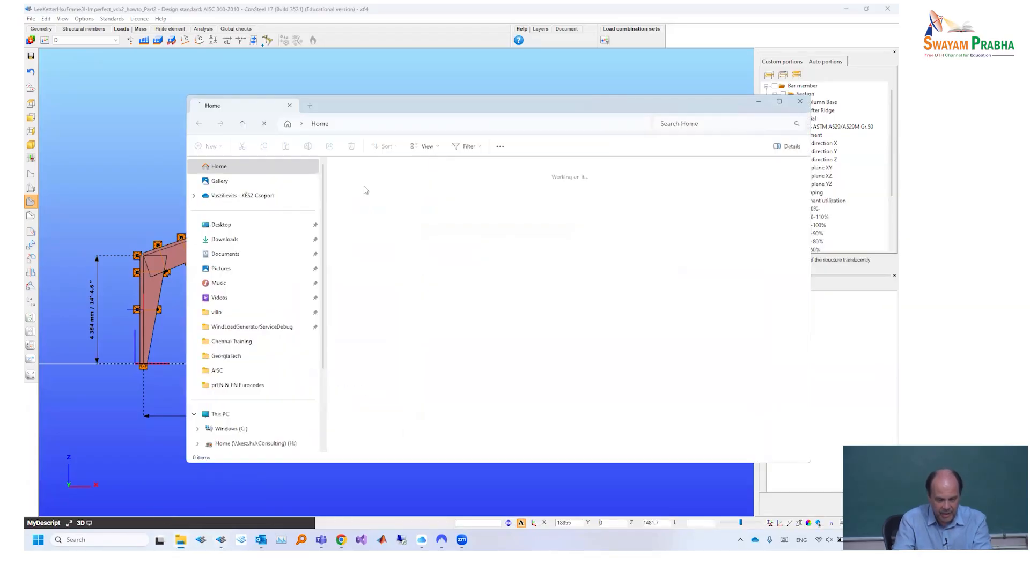
{"action": "left_click", "coordinate": [236, 342]}
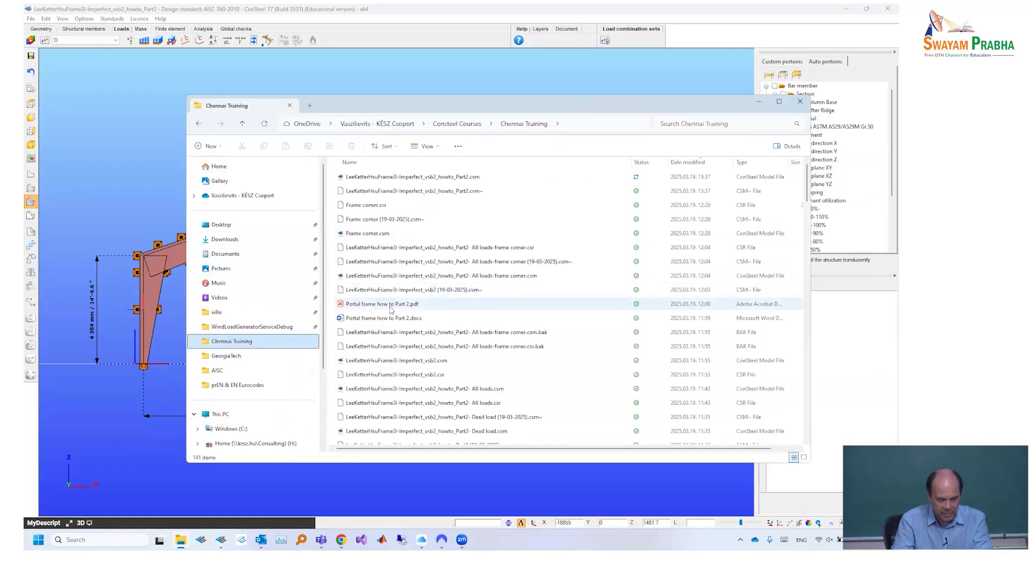
{"action": "left_click", "coordinate": [390, 305]}
{"action": "double_click", "coordinate": [389, 305]}
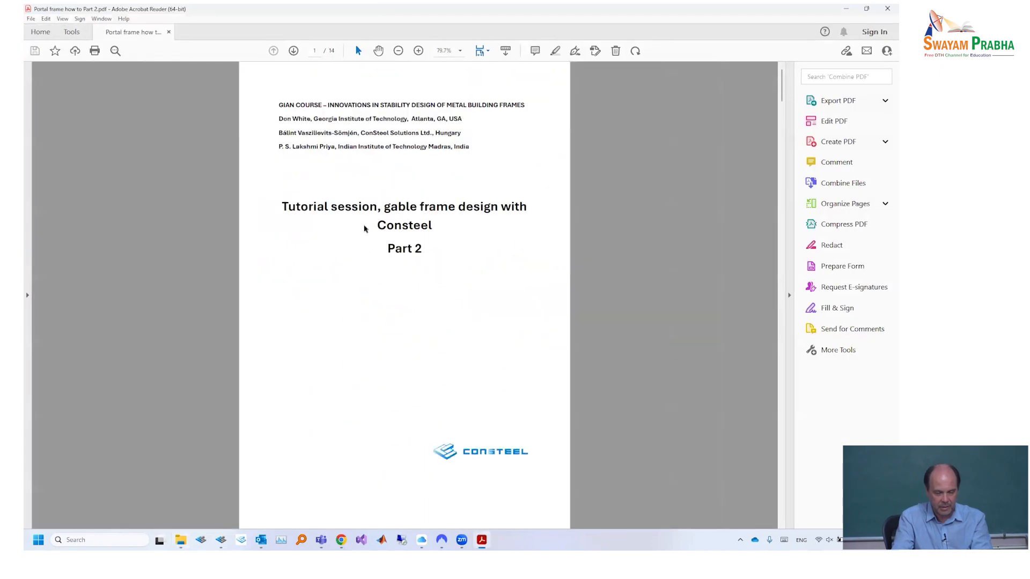
{"action": "scroll", "coordinate": [441, 297], "scroll_direction": "down", "scroll_amount": 10}
{"action": "scroll", "coordinate": [442, 300], "scroll_direction": "down", "scroll_amount": 10}
{"action": "scroll", "coordinate": [432, 292], "scroll_direction": "up", "scroll_amount": 6}
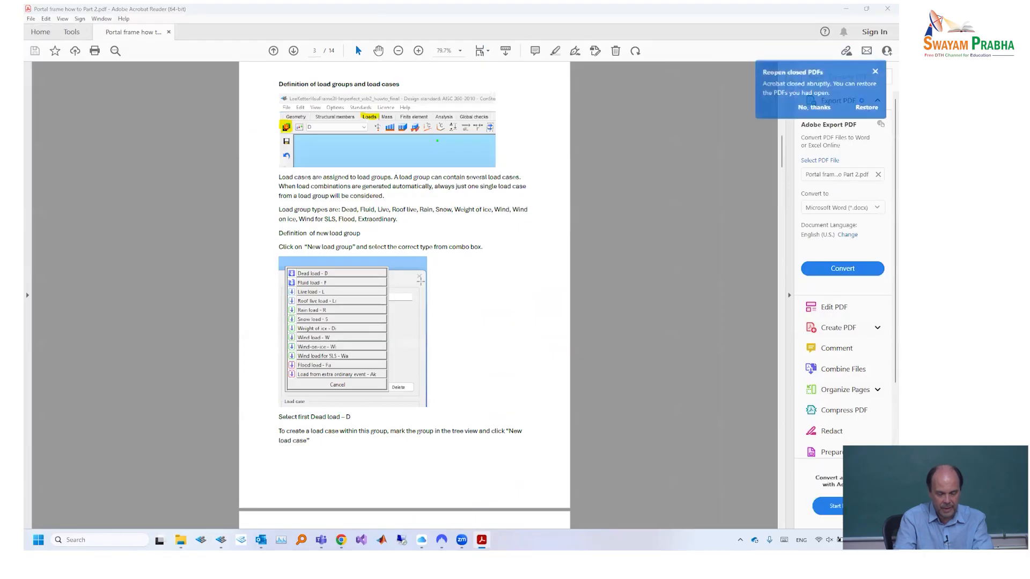
Switch back to ConSteel and open the definition of load cases and load groups
{"action": "key", "text": "alt+Tab"}
{"action": "key", "text": "alt+Tab"}
{"action": "key", "text": "alt+Tab"}
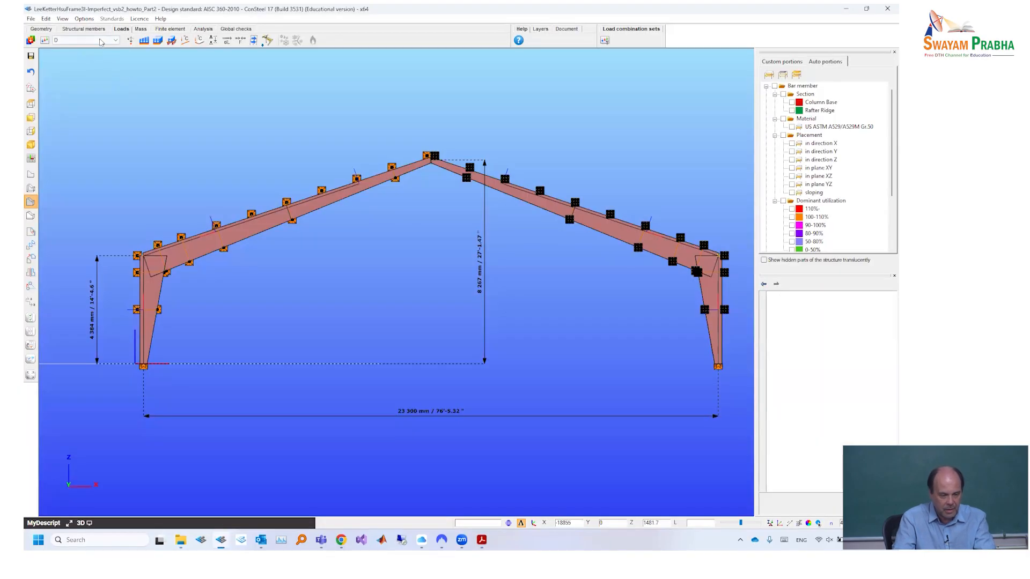
{"action": "left_click", "coordinate": [78, 29]}
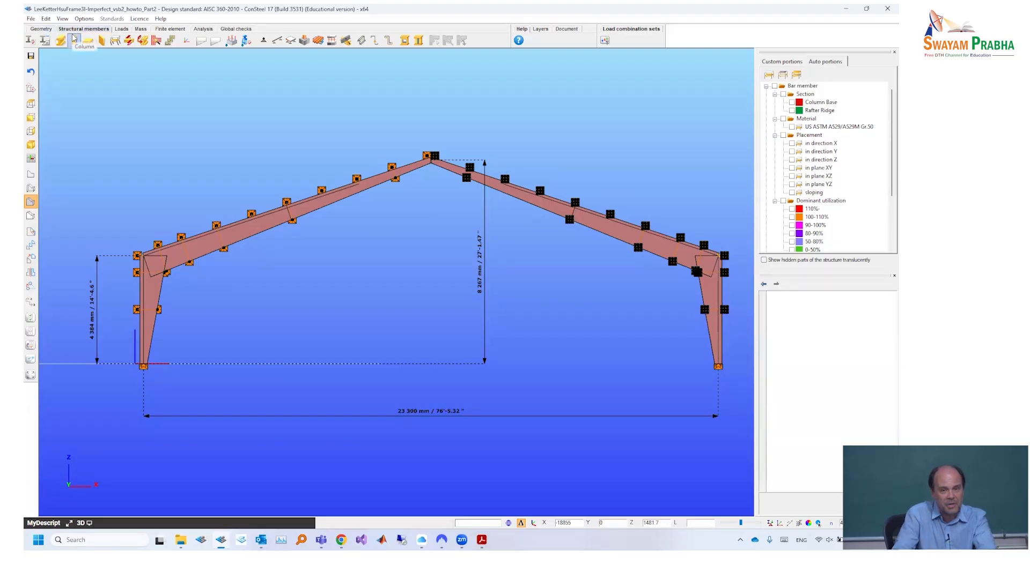
{"action": "left_click", "coordinate": [120, 29]}
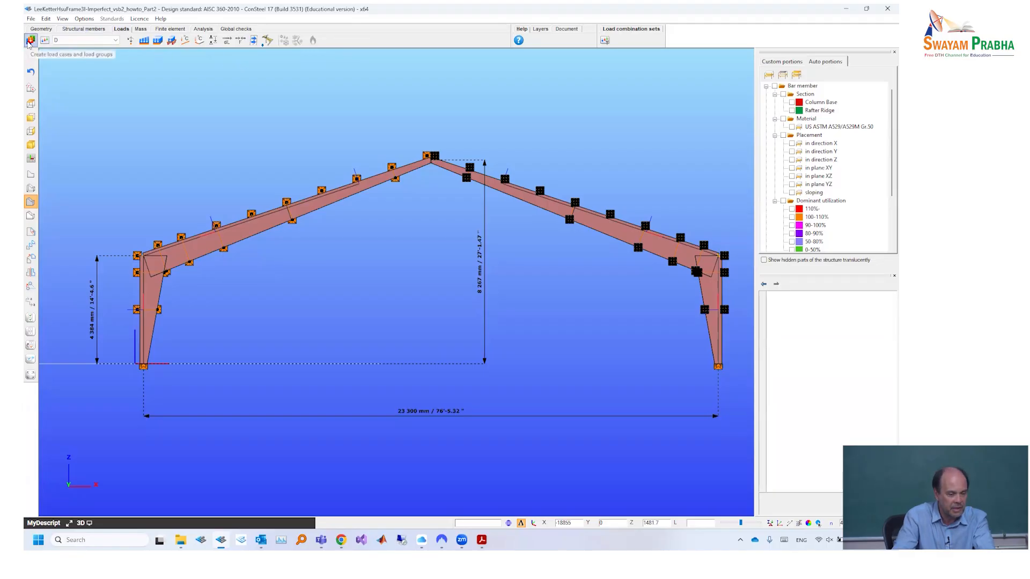
{"action": "left_click", "coordinate": [30, 41]}
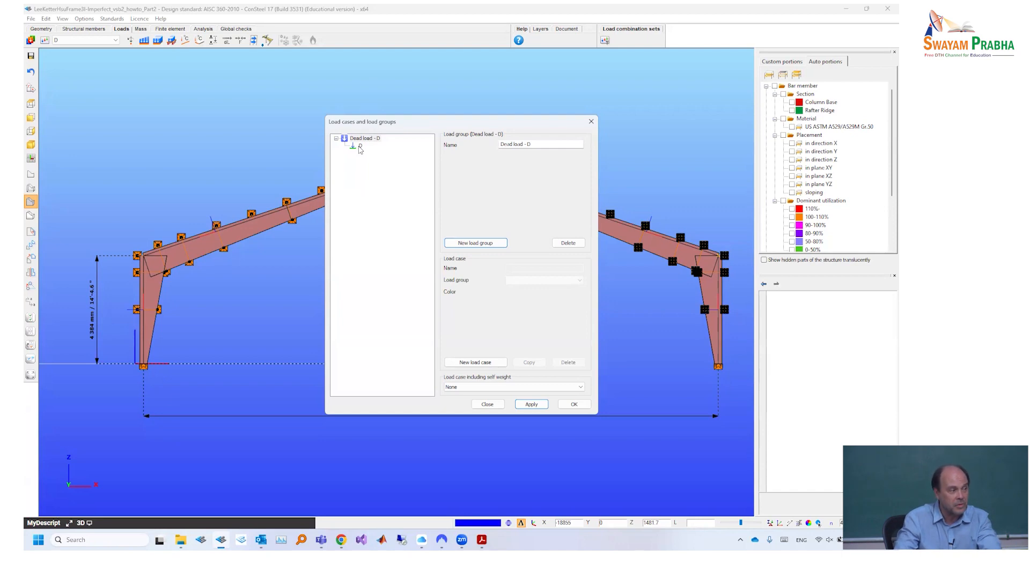
Add and apply two new load groups, Roof live load - Lr and Wind load - W
{"action": "left_click", "coordinate": [483, 245]}
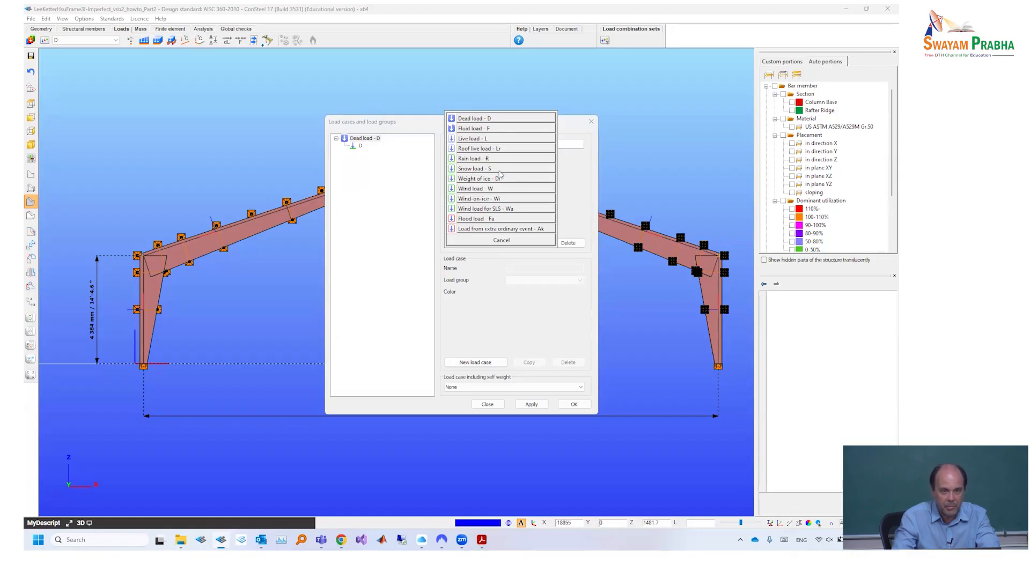
{"action": "left_click", "coordinate": [473, 149]}
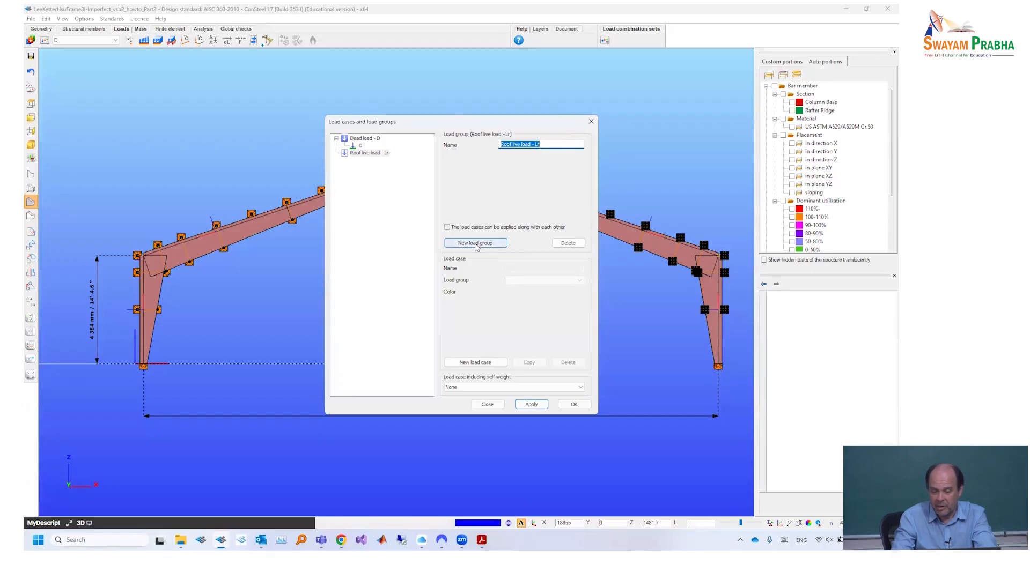
{"action": "left_click", "coordinate": [530, 406]}
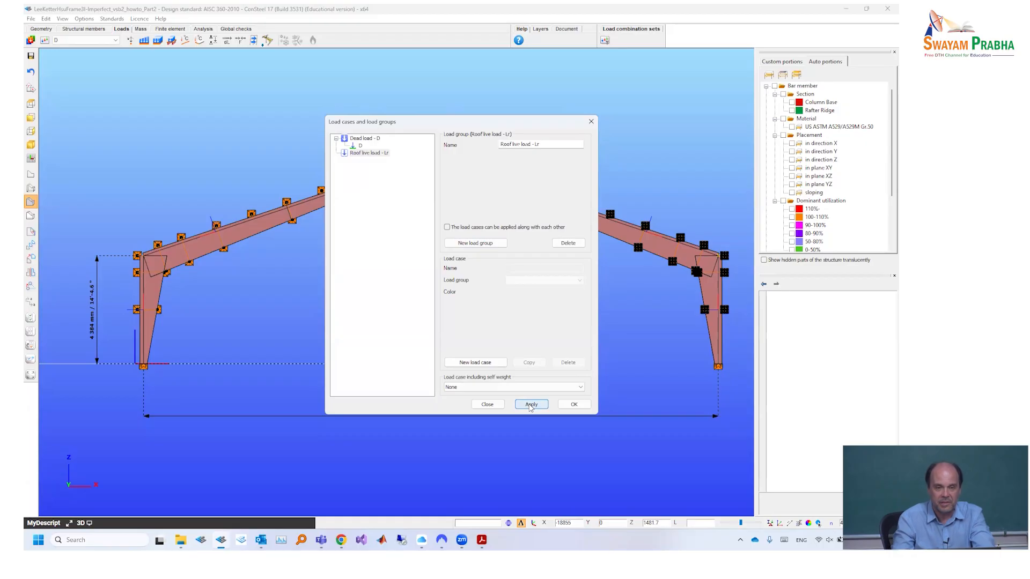
{"action": "left_click", "coordinate": [485, 244]}
{"action": "left_click", "coordinate": [481, 192]}
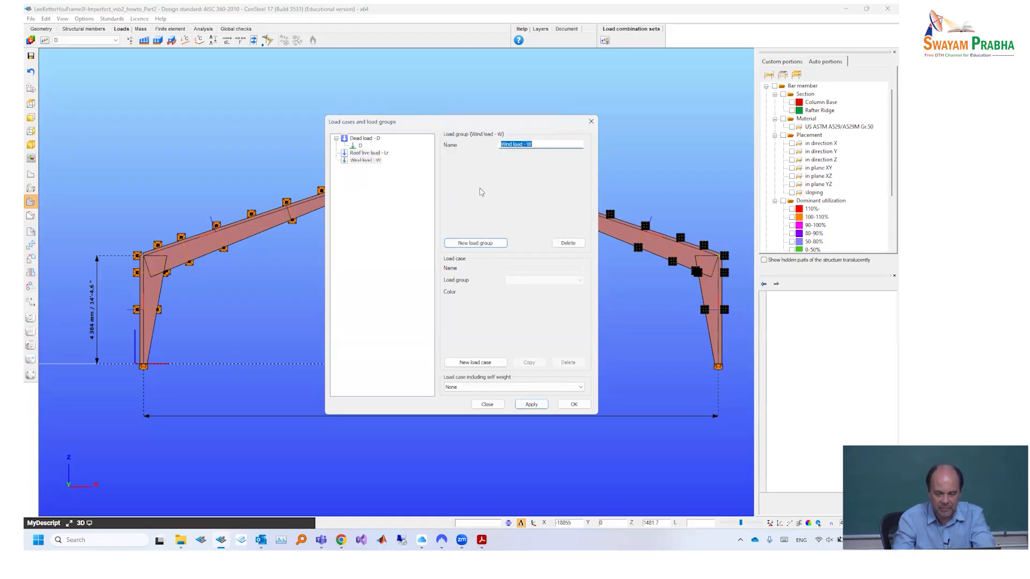
{"action": "left_click", "coordinate": [532, 405]}
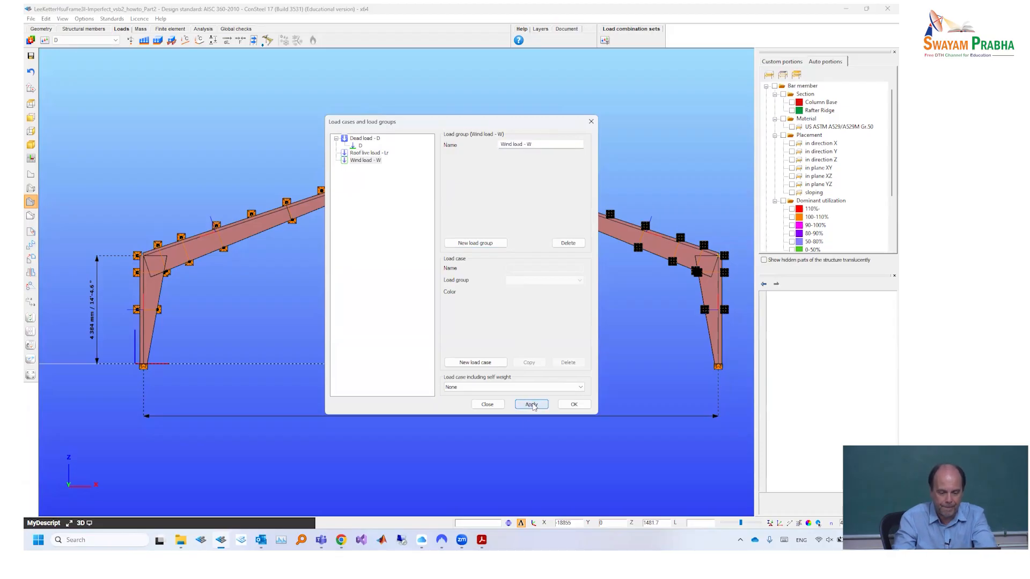
Try load case D as the load case including self weight, restore the setting to None and apply it
{"action": "left_click", "coordinate": [360, 146]}
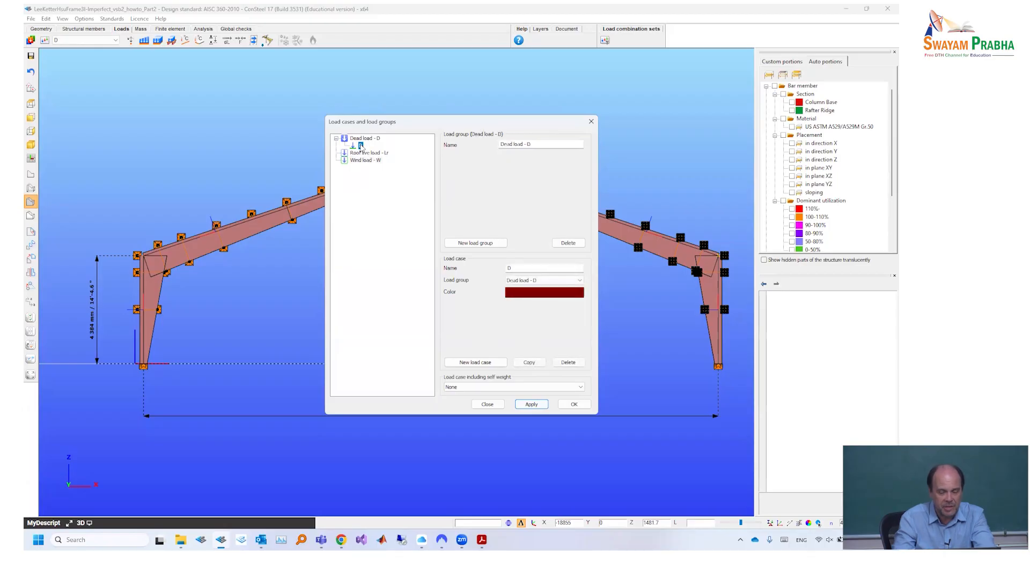
{"action": "left_click", "coordinate": [462, 387]}
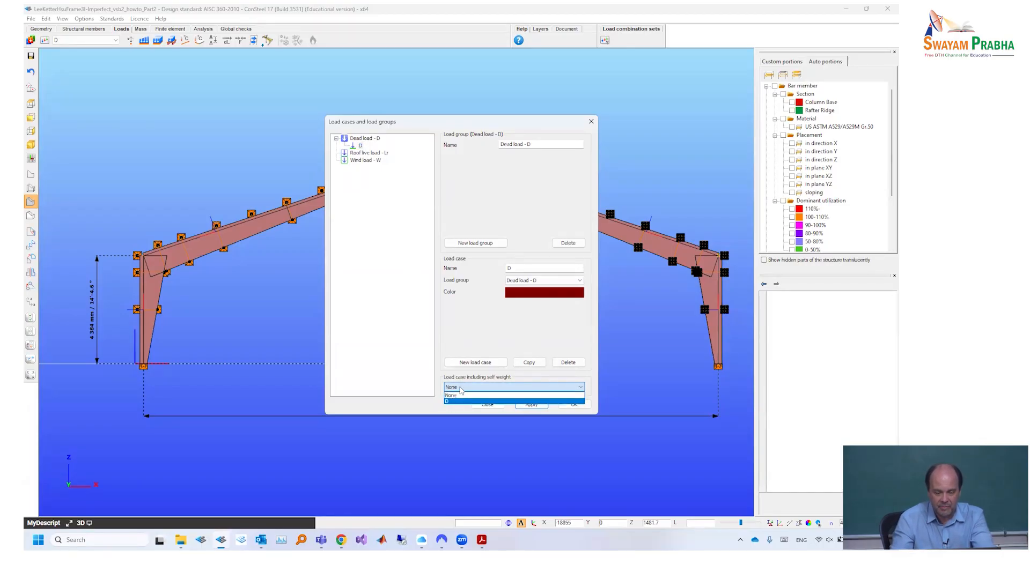
{"action": "left_click", "coordinate": [457, 402]}
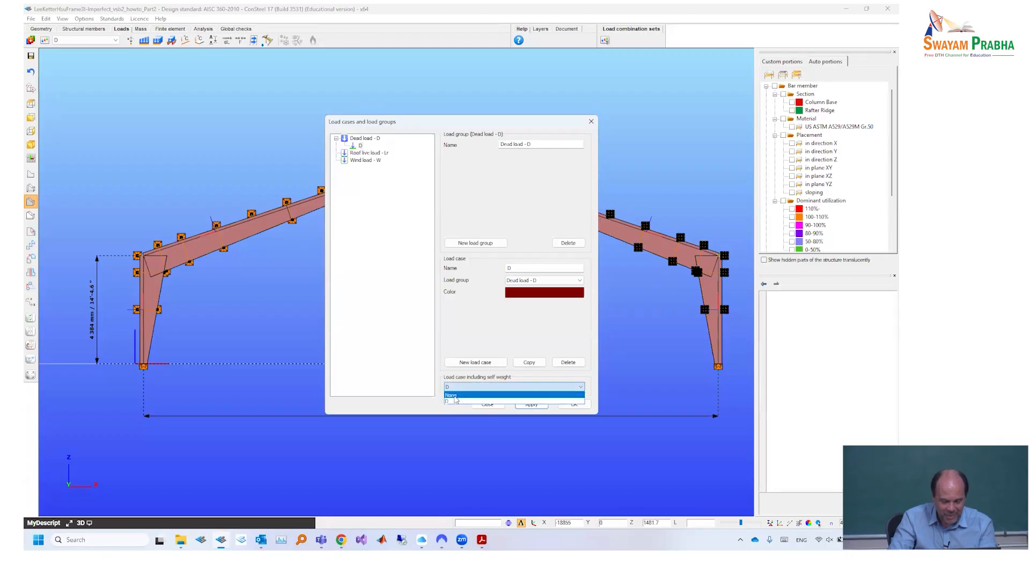
{"action": "left_click", "coordinate": [453, 396]}
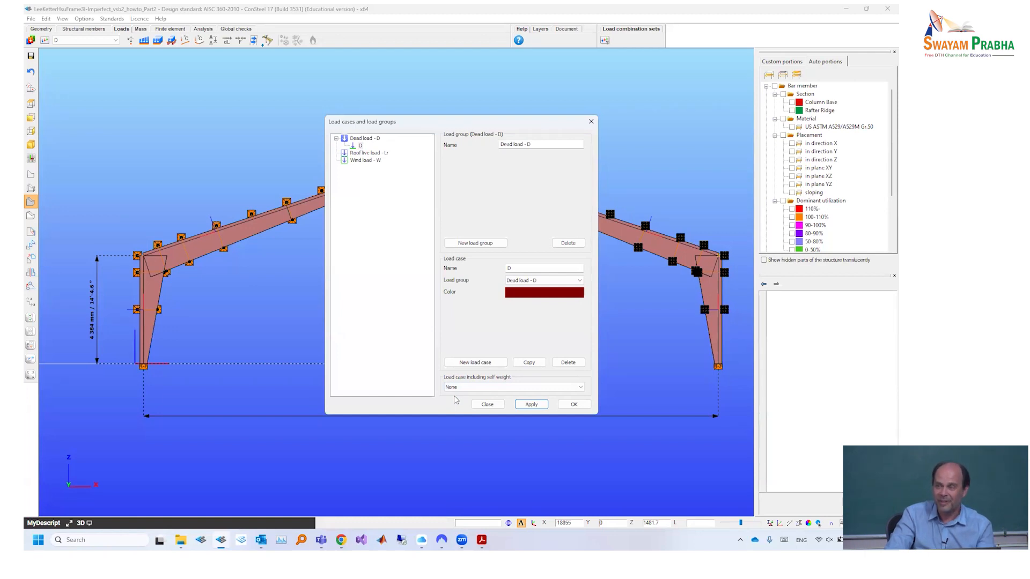
{"action": "left_click", "coordinate": [528, 407]}
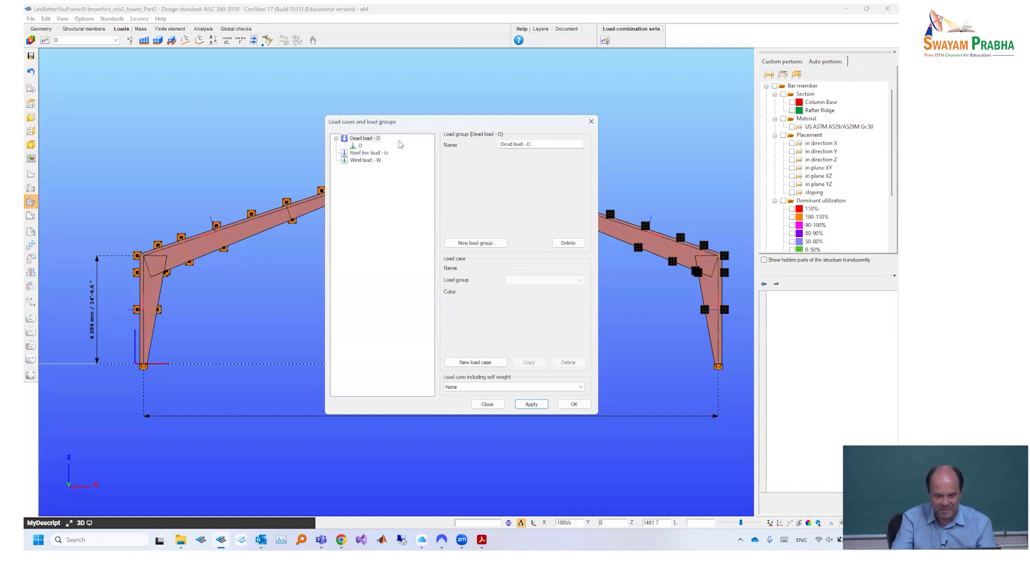
Look at the colour choices for load case D and keep its dark red colour
{"action": "left_click", "coordinate": [360, 146]}
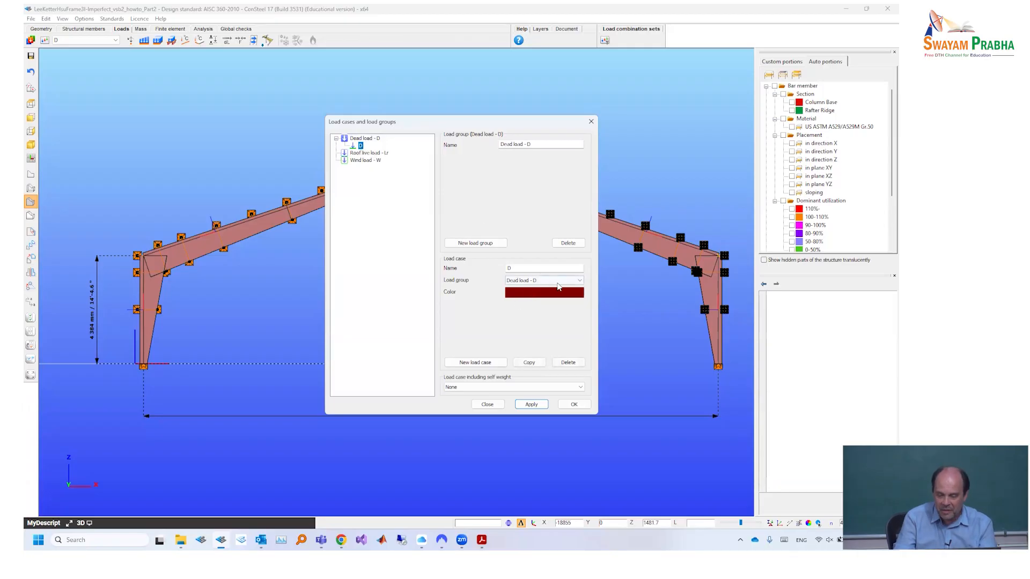
{"action": "left_click", "coordinate": [545, 294]}
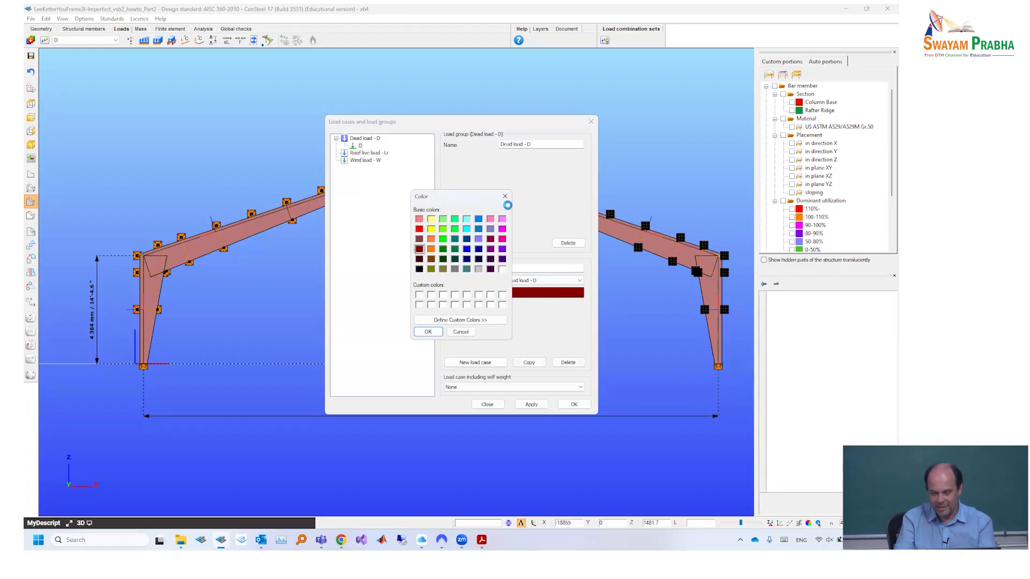
{"action": "key", "text": "Return"}
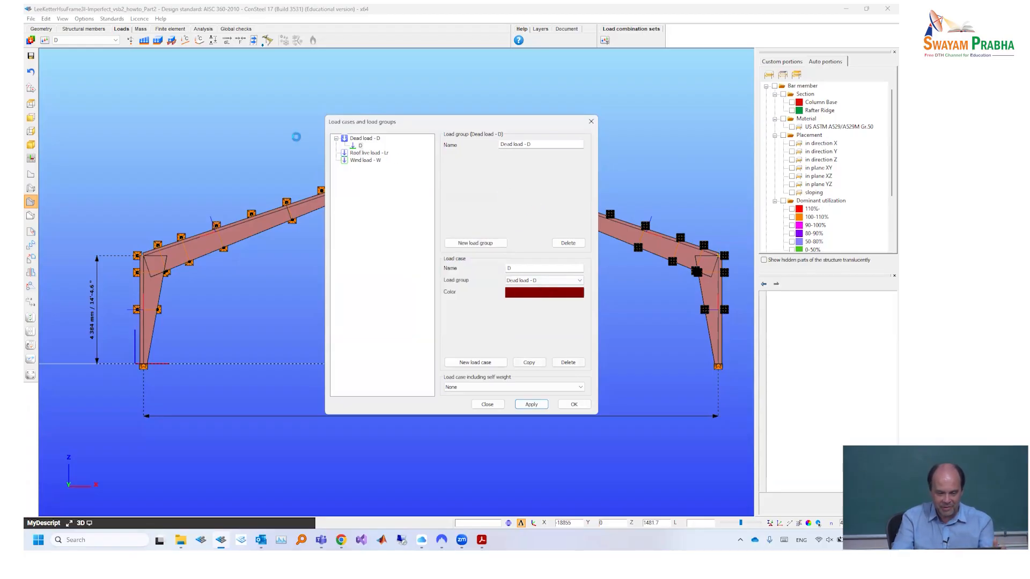
Add load case Lr to the Roof live load - Lr group, give it a blue colour and apply it
{"action": "left_click", "coordinate": [360, 152]}
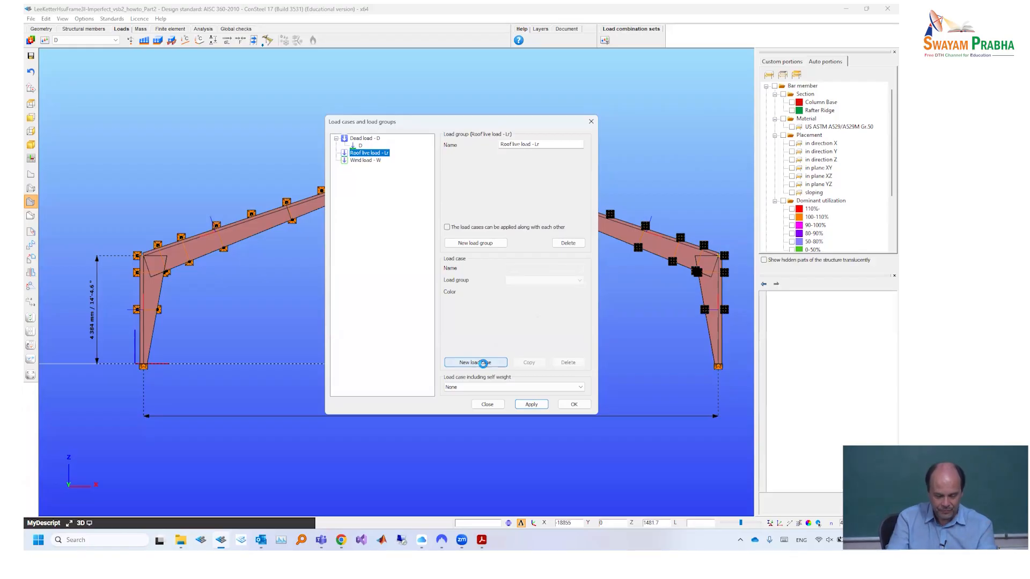
{"action": "left_click", "coordinate": [475, 363]}
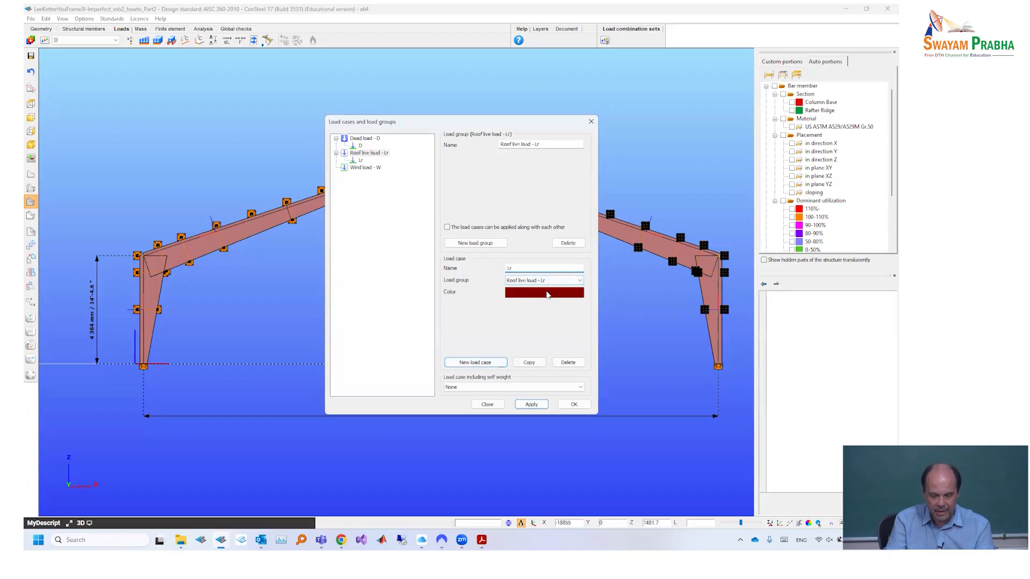
{"action": "left_click", "coordinate": [548, 295]}
{"action": "left_click", "coordinate": [479, 220]}
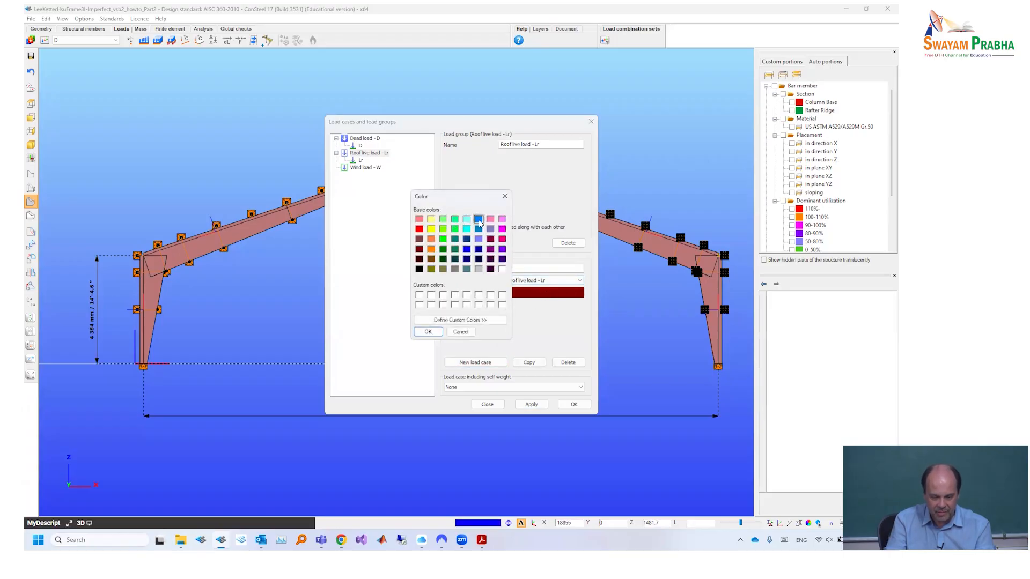
{"action": "left_click", "coordinate": [428, 331]}
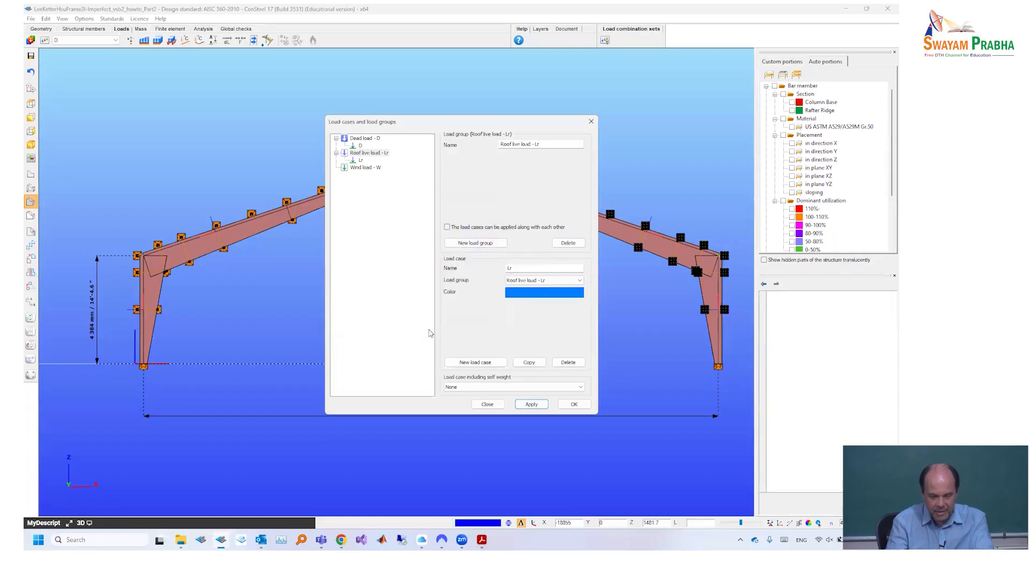
{"action": "left_click", "coordinate": [531, 405]}
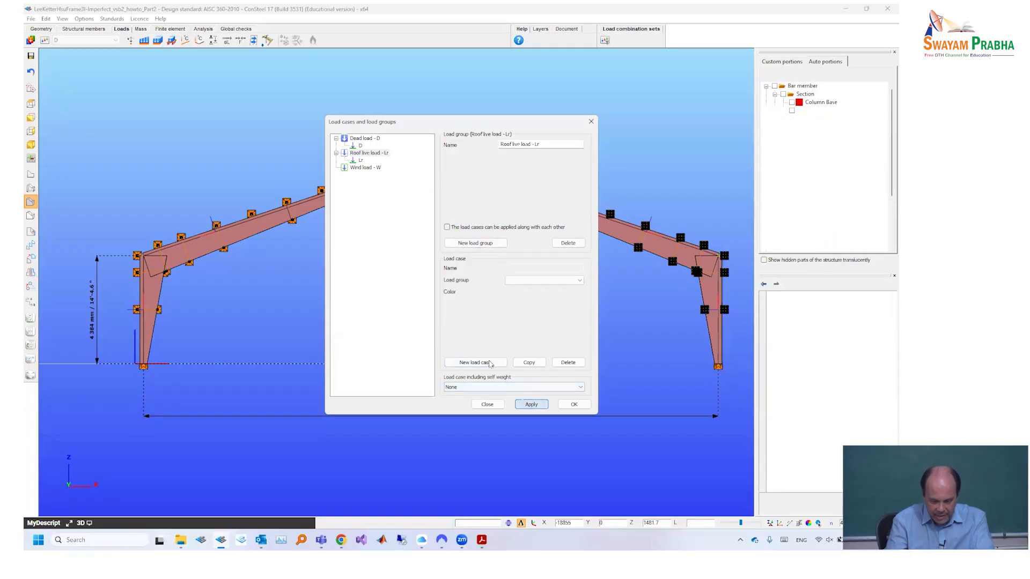
Add load case Wp to the Wind load - W group, give it a light cyan colour and apply it
{"action": "left_click", "coordinate": [366, 167]}
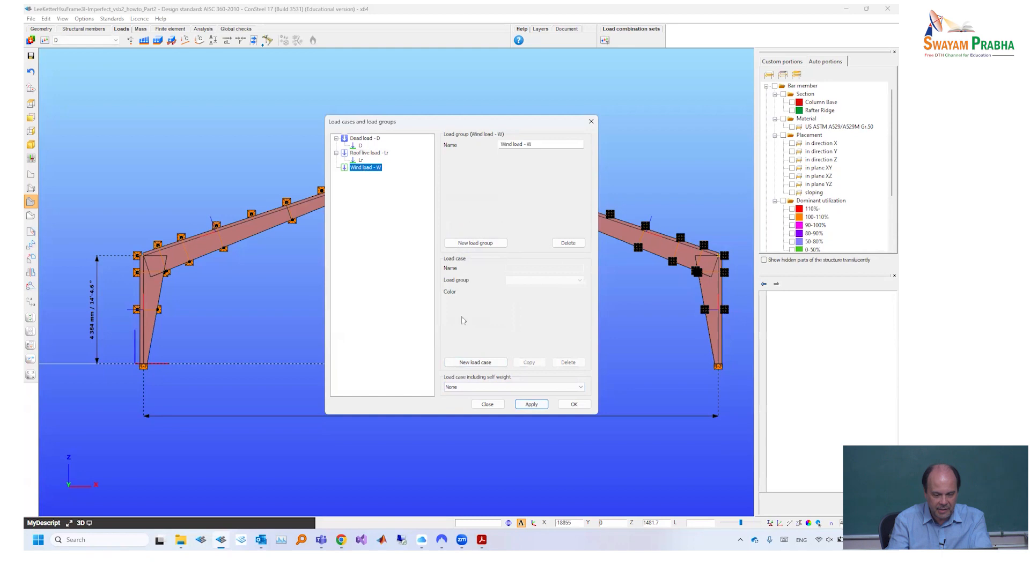
{"action": "left_click", "coordinate": [472, 363]}
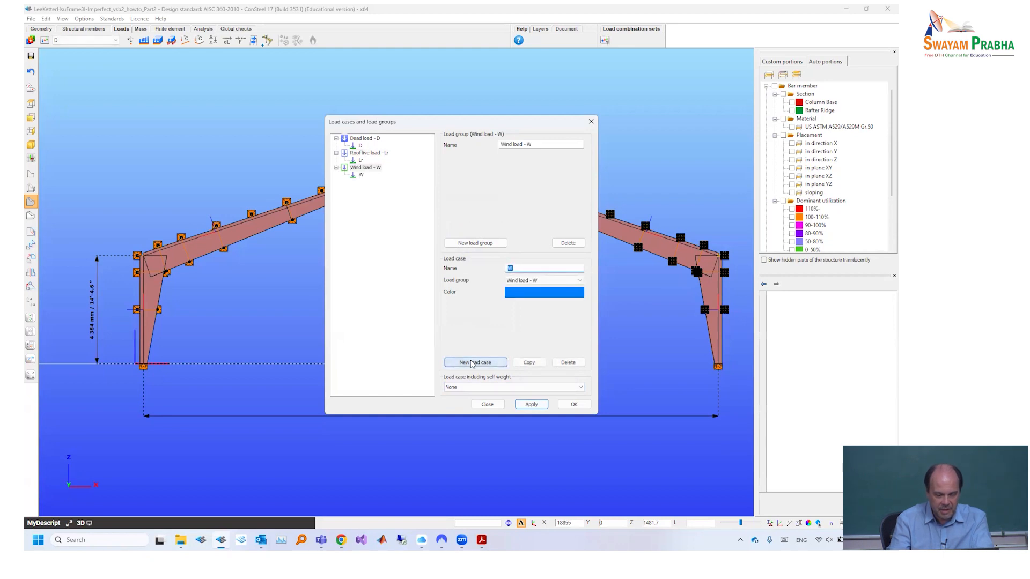
{"action": "left_click", "coordinate": [524, 269]}
{"action": "type", "text": "p"}
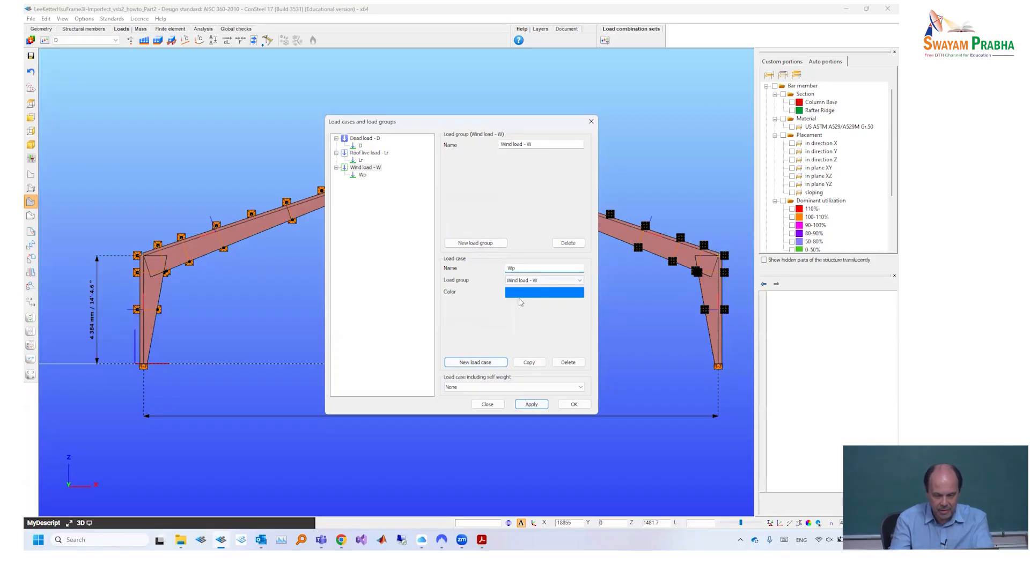
{"action": "left_click", "coordinate": [536, 297]}
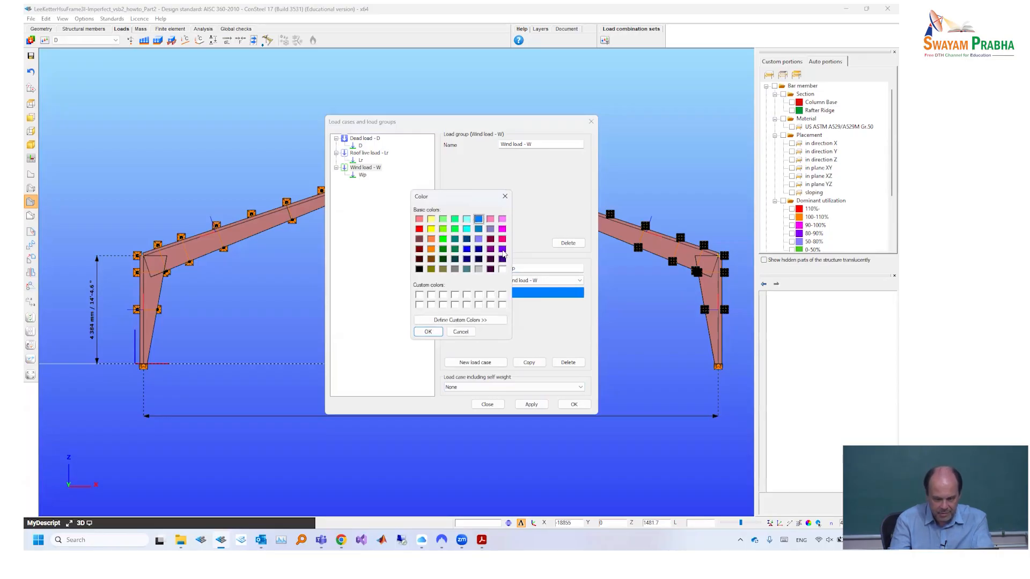
{"action": "left_click", "coordinate": [468, 221]}
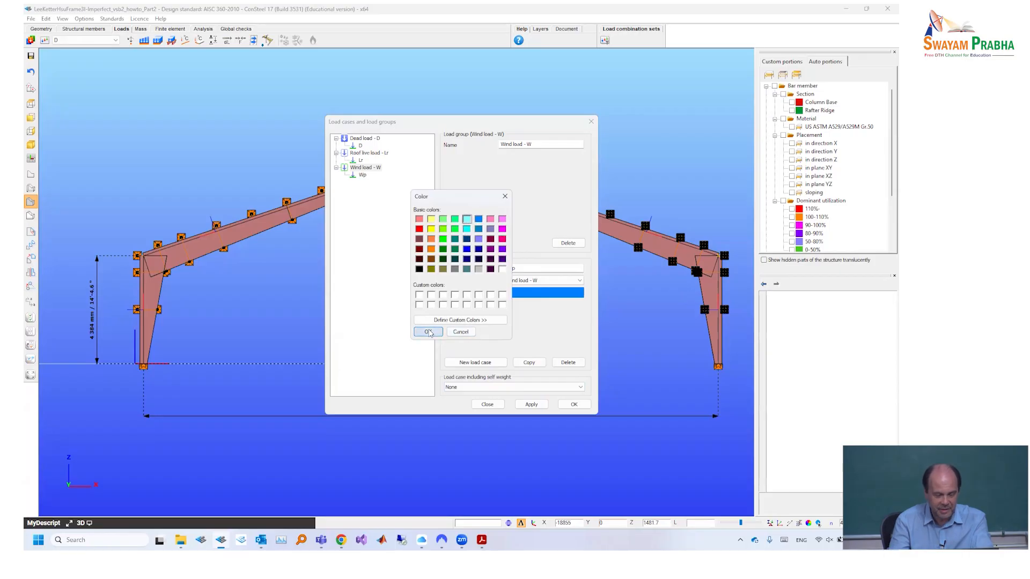
{"action": "left_click", "coordinate": [428, 332]}
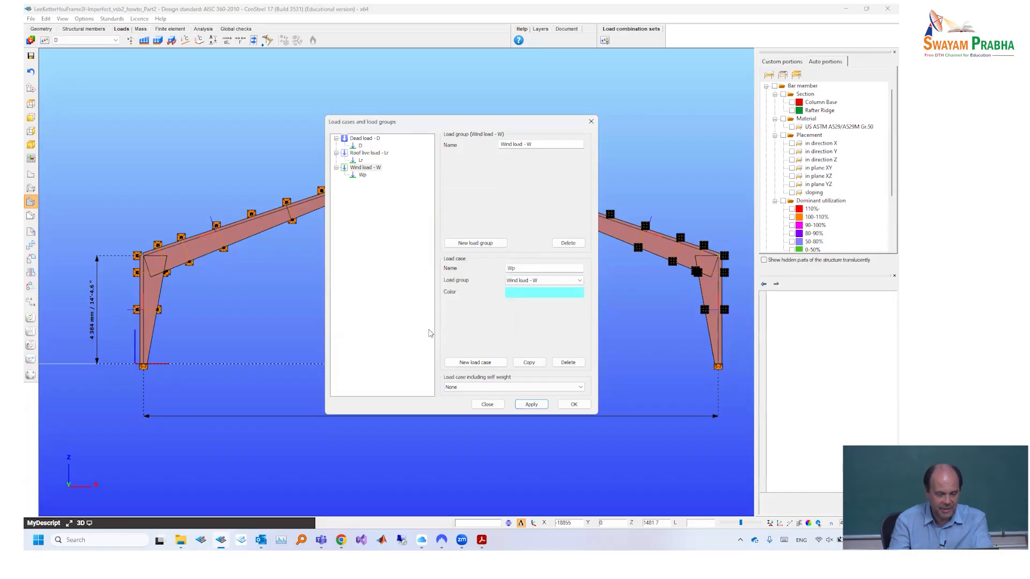
{"action": "left_click", "coordinate": [530, 404]}
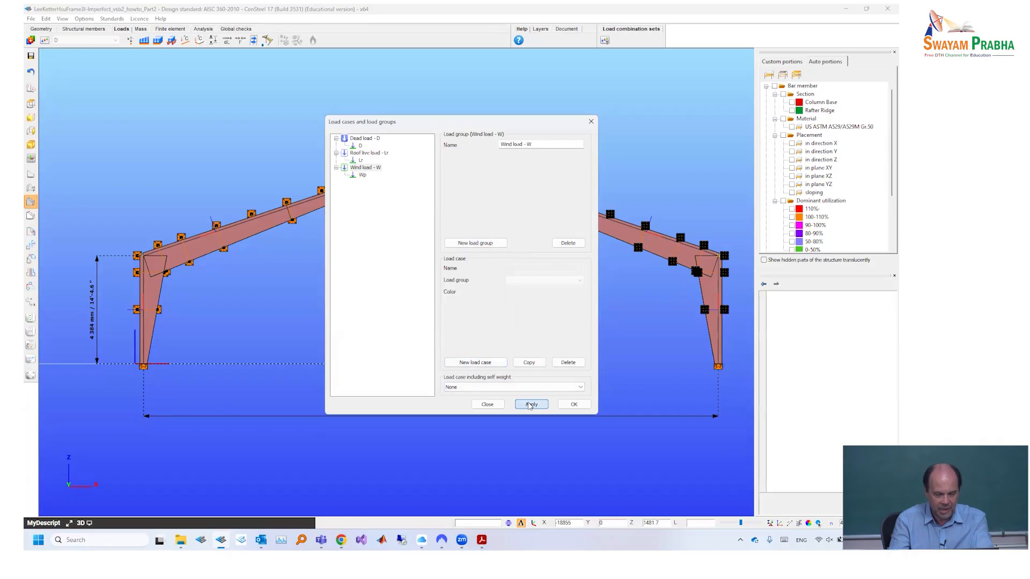
Add a second wind load case named Wn, give it a dark teal colour and apply it
{"action": "left_click", "coordinate": [481, 363]}
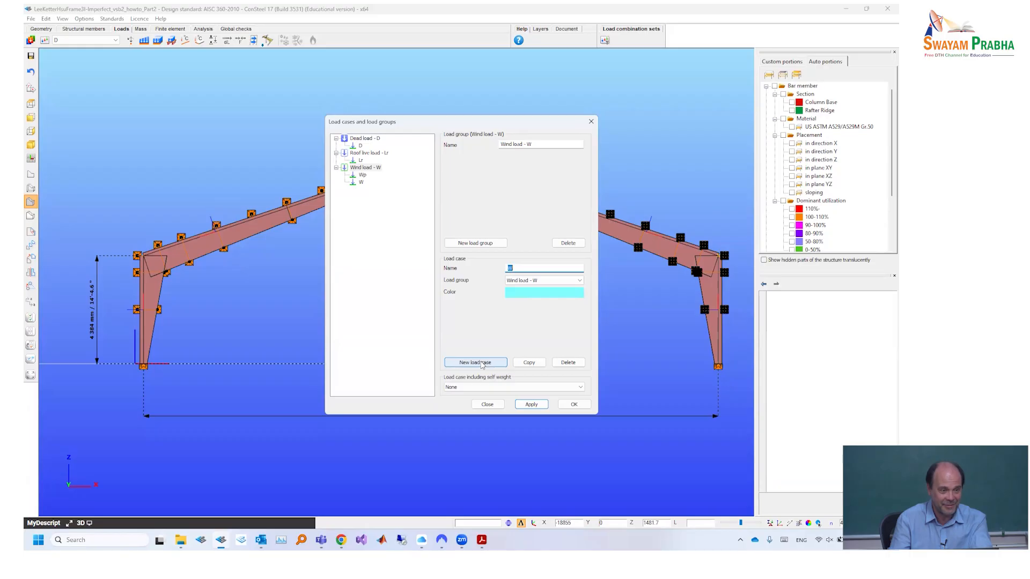
{"action": "left_click", "coordinate": [523, 268]}
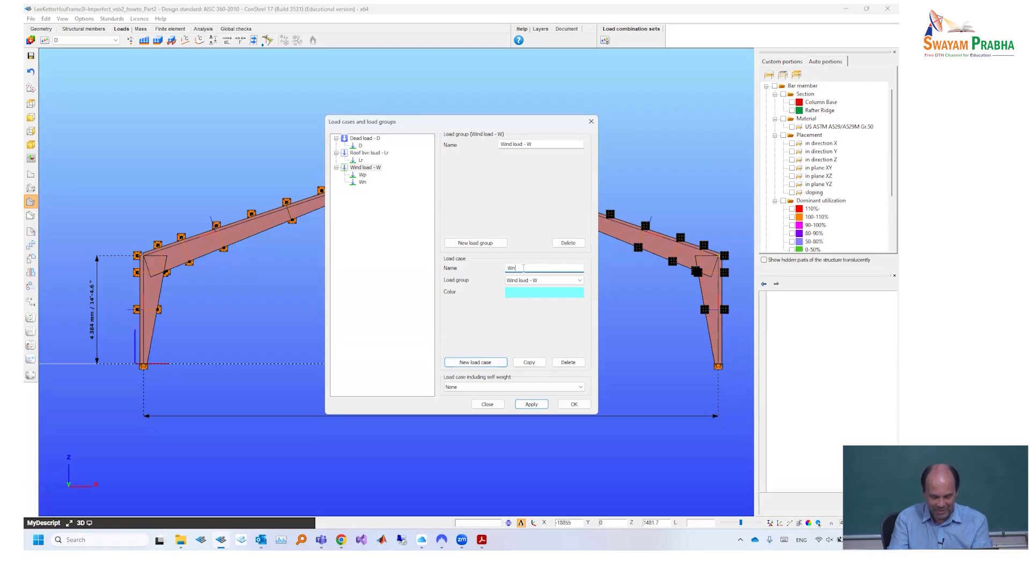
{"action": "left_click", "coordinate": [536, 293]}
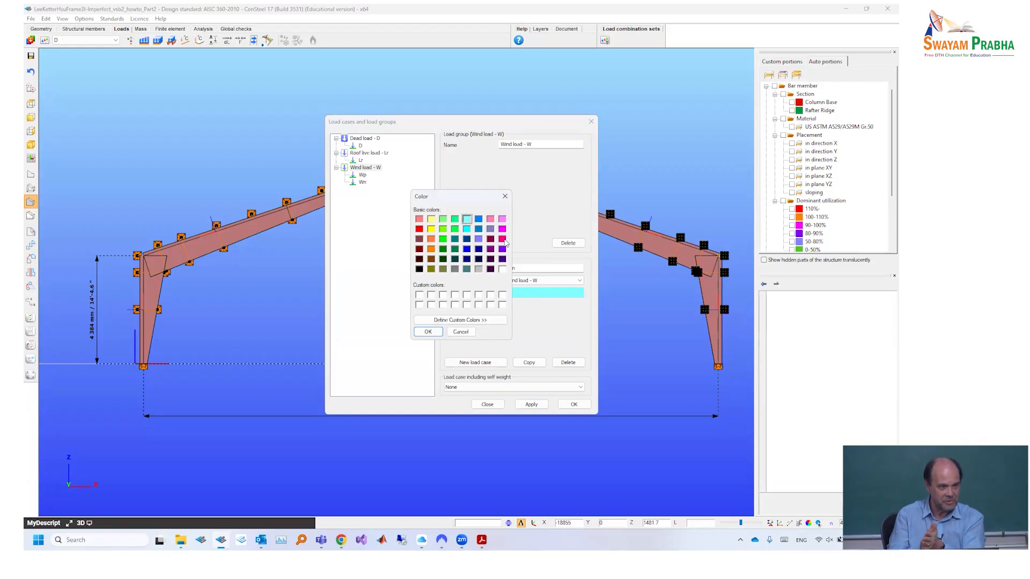
{"action": "left_click", "coordinate": [455, 239]}
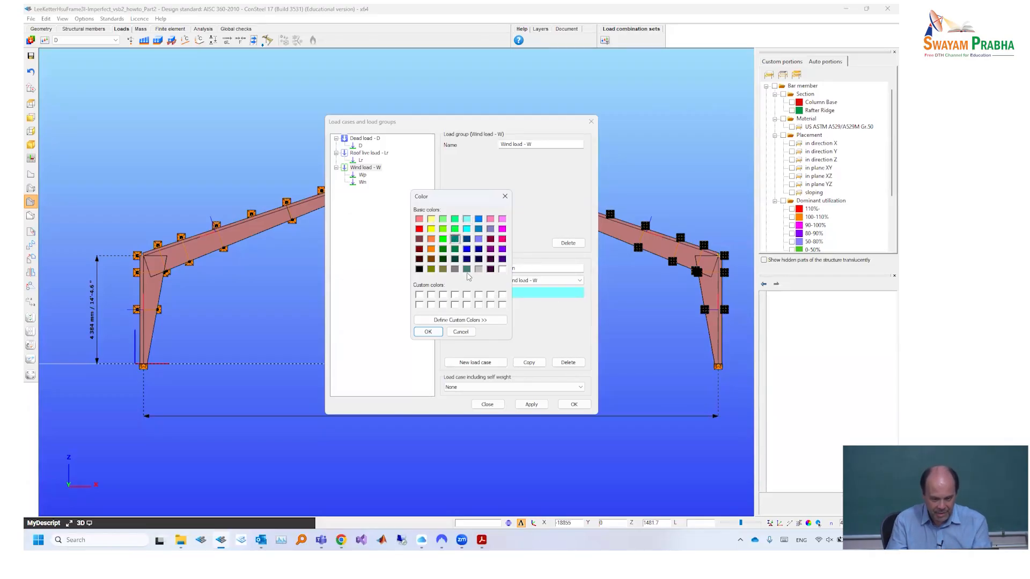
{"action": "left_click", "coordinate": [427, 332]}
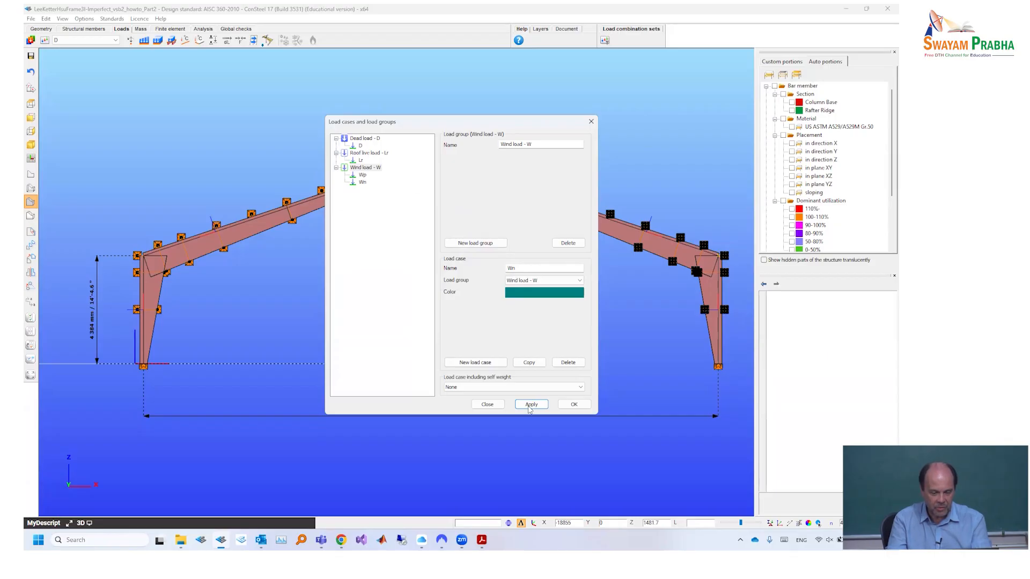
{"action": "left_click", "coordinate": [531, 405]}
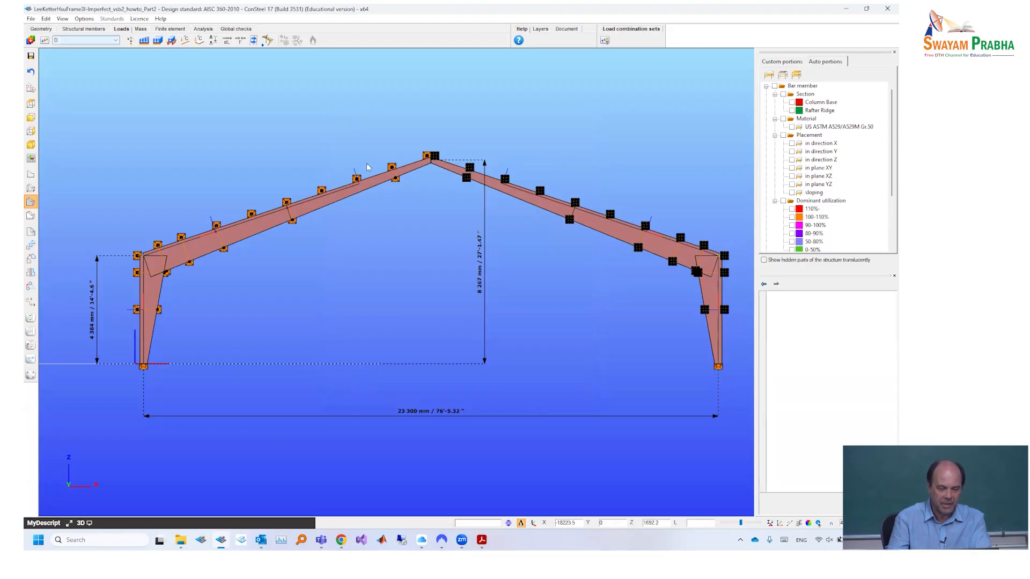
Look through the defined load cases and make D the active load case
{"action": "key", "text": "alt+Down"}
{"action": "key", "text": "Down"}
{"action": "key", "text": "Return"}
{"action": "key", "text": "Down"}
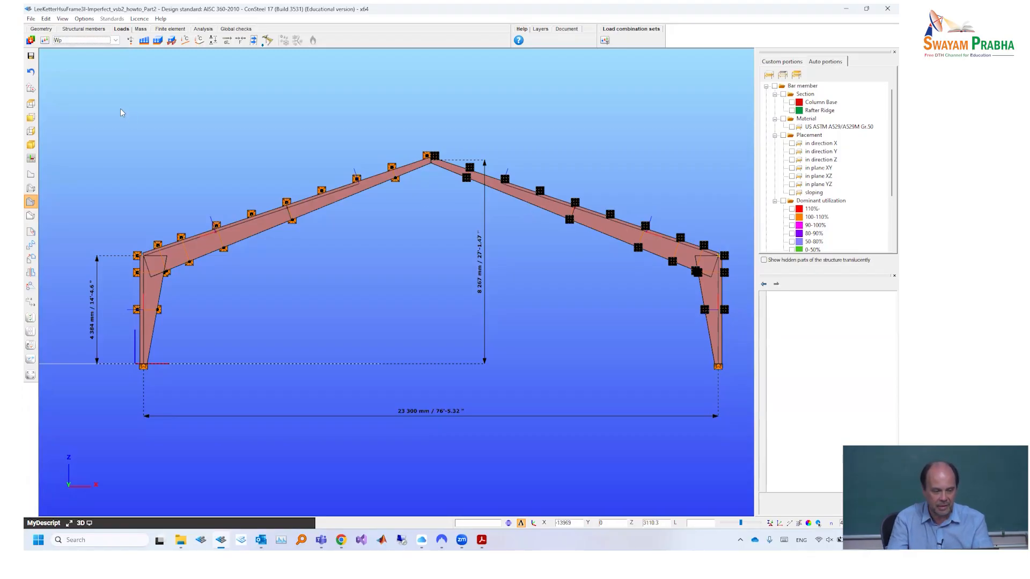
{"action": "left_click", "coordinate": [75, 41]}
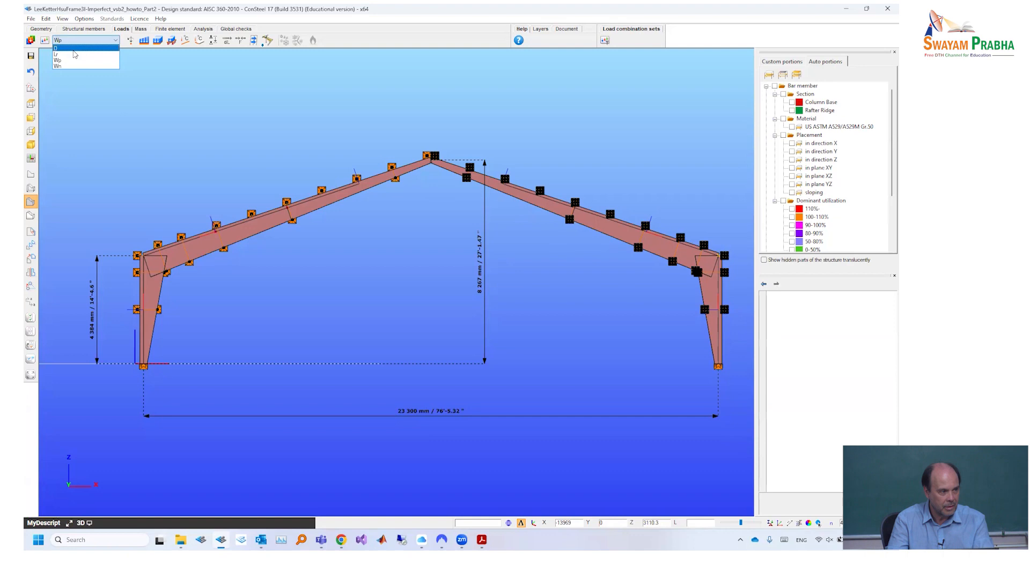
{"action": "left_click", "coordinate": [74, 49]}
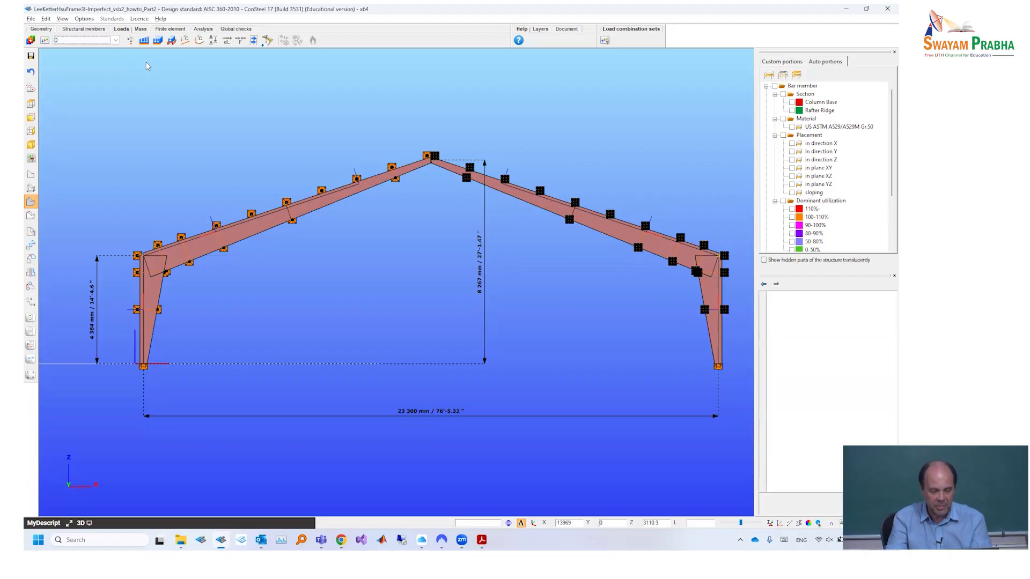
Switch to Portal frame how to Part 2.pdf in Acrobat Reader and read the instructions for defining the roof dead load
{"action": "key", "text": "alt+Tab"}
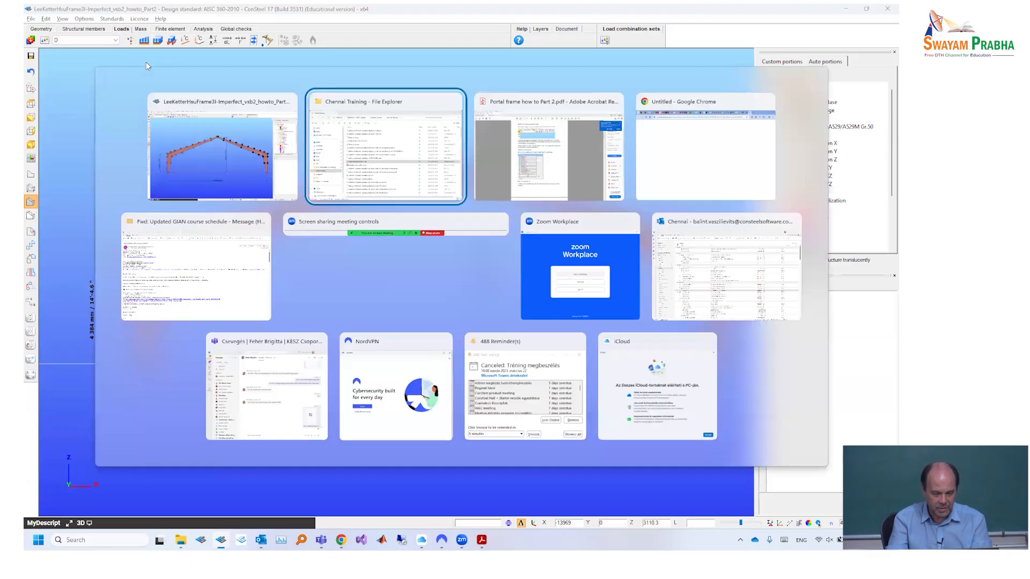
{"action": "left_click", "coordinate": [355, 194]}
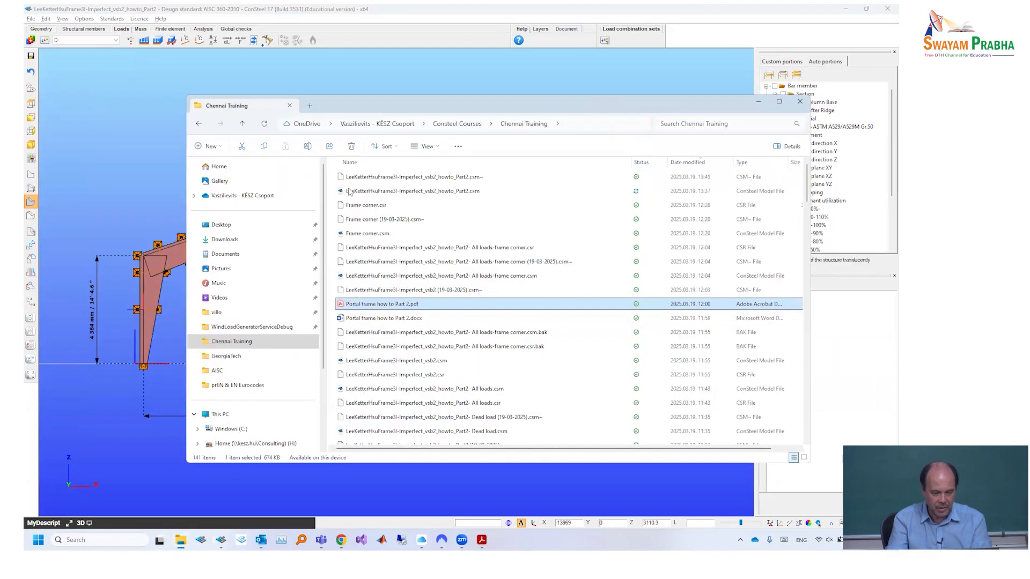
{"action": "key", "text": "Return"}
{"action": "scroll", "coordinate": [355, 188], "scroll_direction": "down", "scroll_amount": 10}
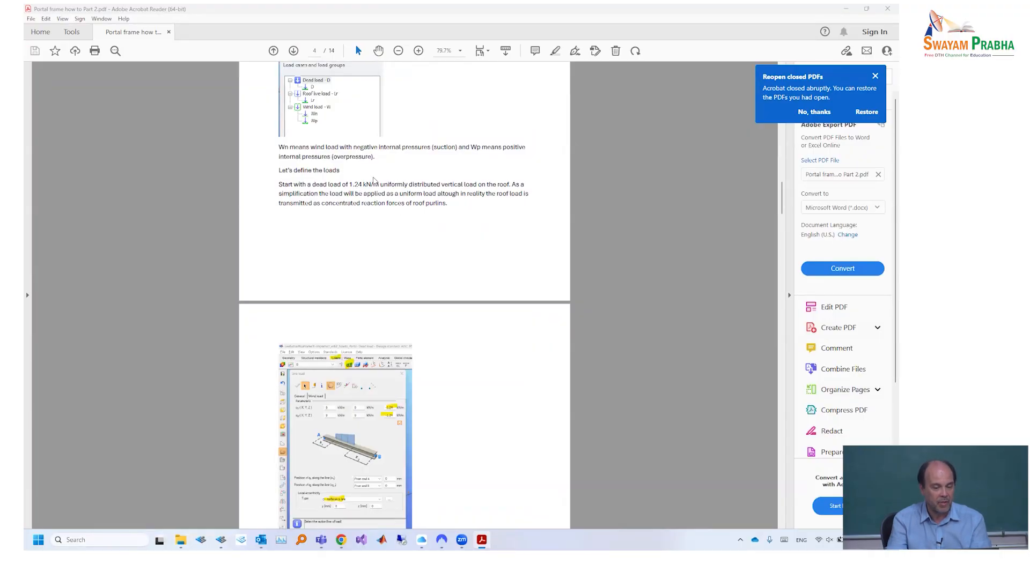
{"action": "scroll", "coordinate": [373, 180], "scroll_direction": "up", "scroll_amount": 4, "text": "ctrl"}
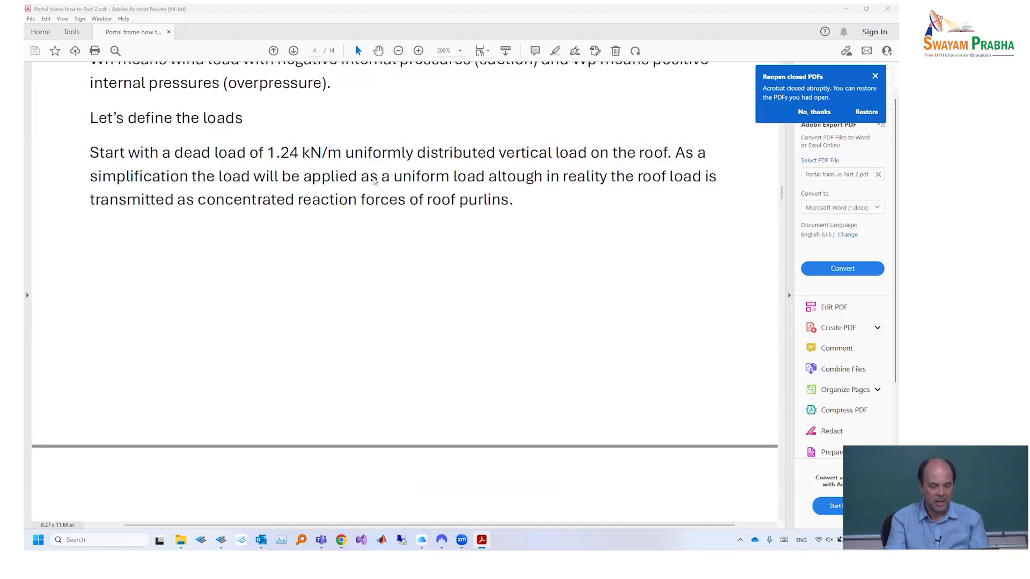
{"action": "scroll", "coordinate": [374, 182], "scroll_direction": "down", "scroll_amount": 1, "text": "ctrl"}
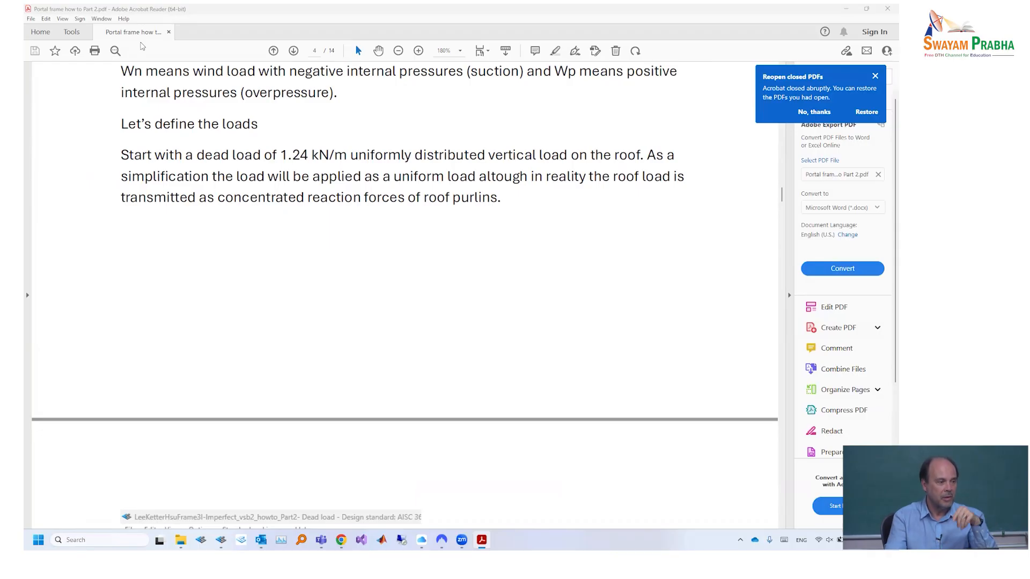
{"action": "scroll", "coordinate": [370, 185], "scroll_direction": "down", "scroll_amount": 1, "text": "ctrl"}
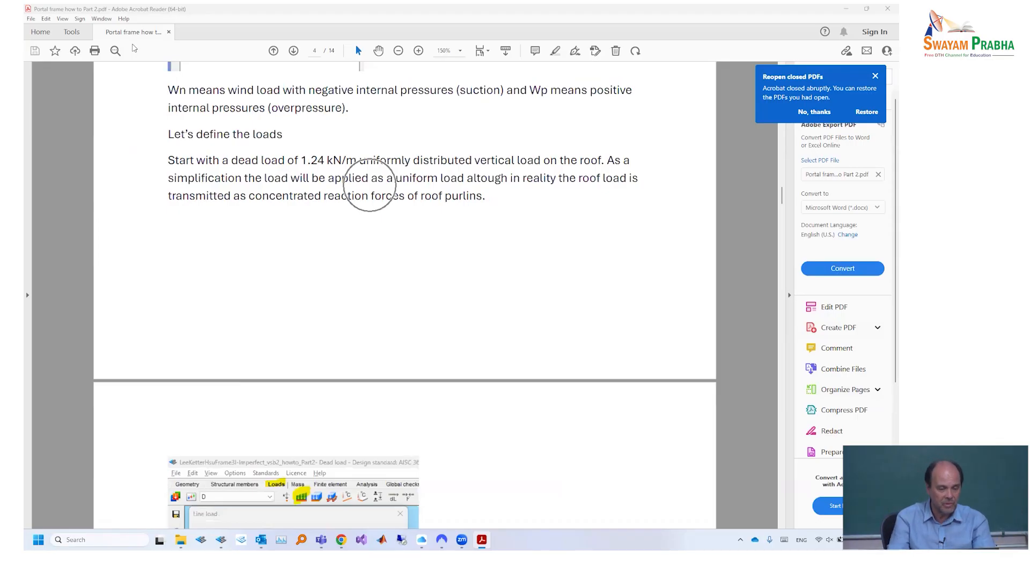
Switch back to ConSteel and set up a line load with Z components of -1.24 kN/m for both q1 and q2
{"action": "key", "text": "alt+Tab"}
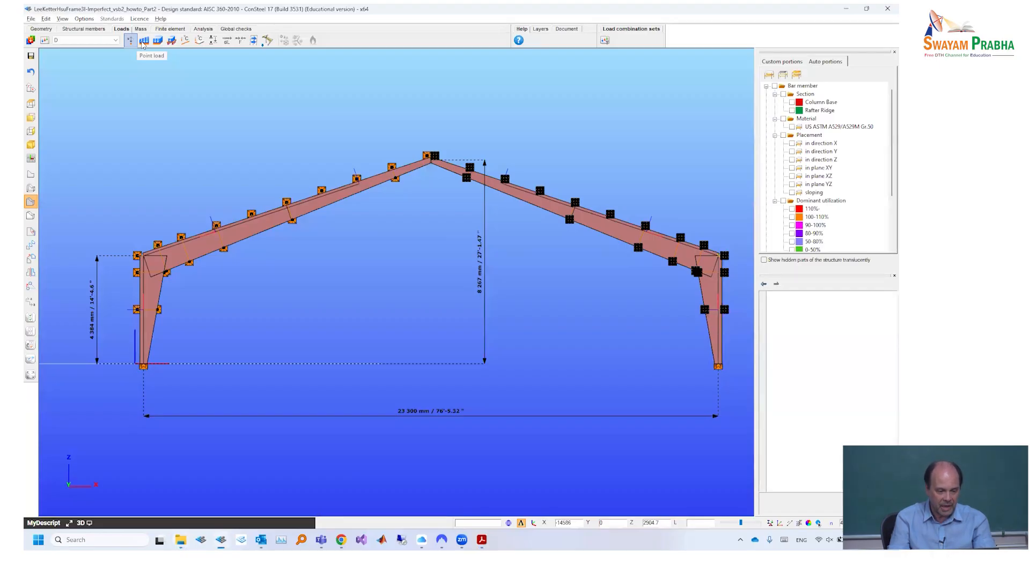
{"action": "left_click", "coordinate": [143, 42]}
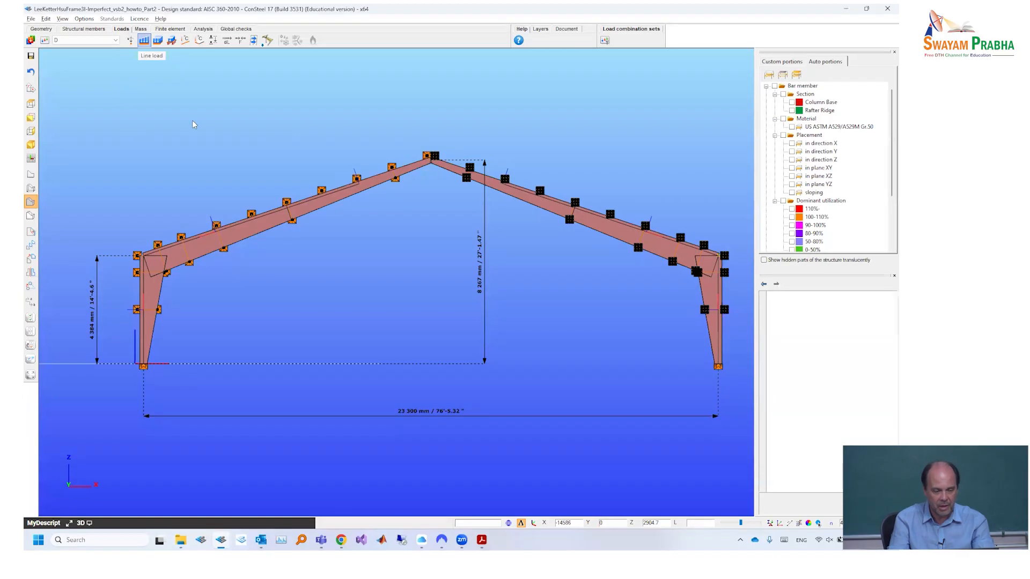
{"action": "left_click", "coordinate": [219, 113]}
{"action": "key", "text": "BackSpace"}
{"action": "type", "text": ".24"}
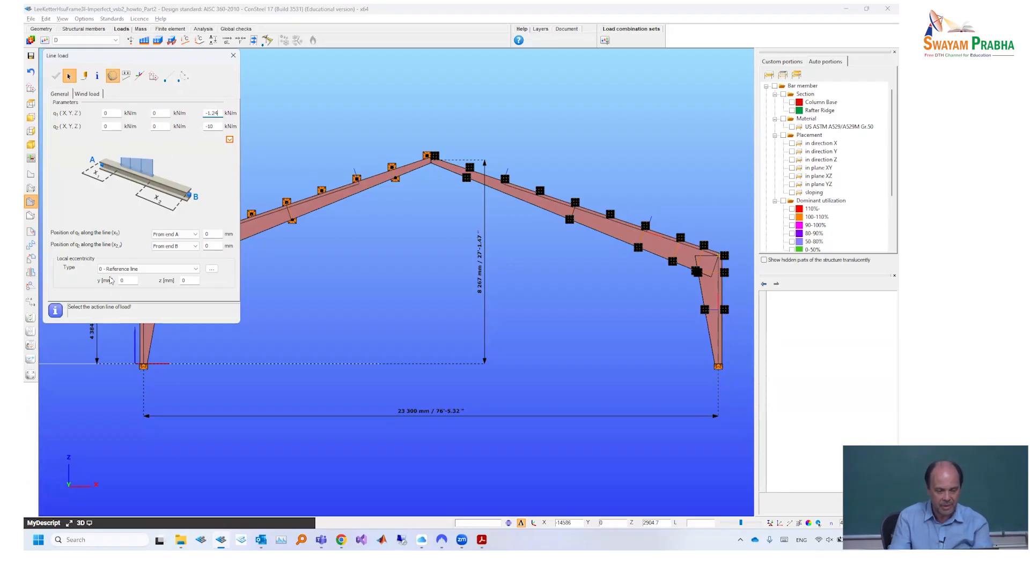
{"action": "key", "text": "alt+Tab"}
{"action": "key", "text": "alt+Tab"}
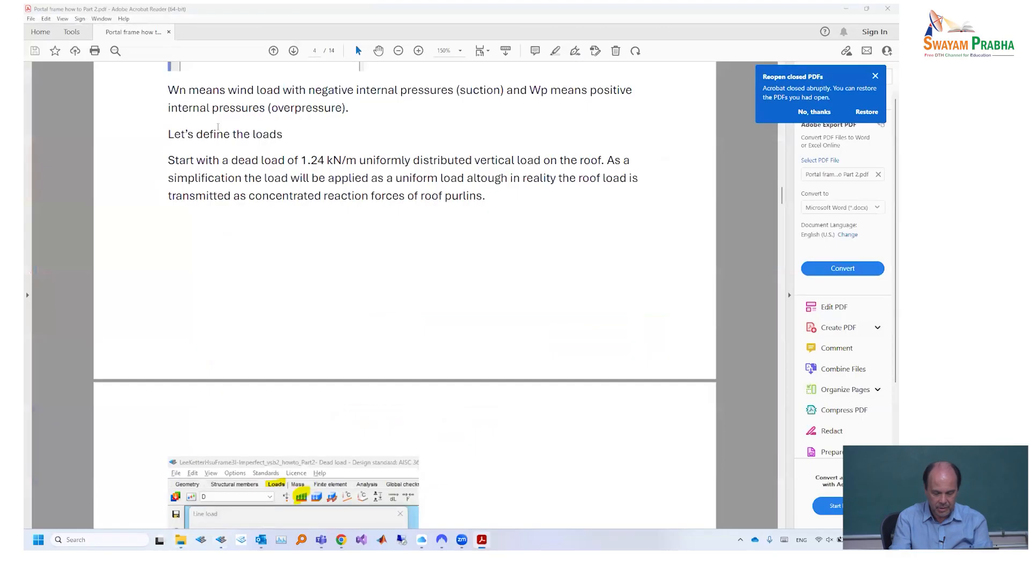
{"action": "key", "text": "alt+Tab"}
{"action": "type", "text": "-1.2"}
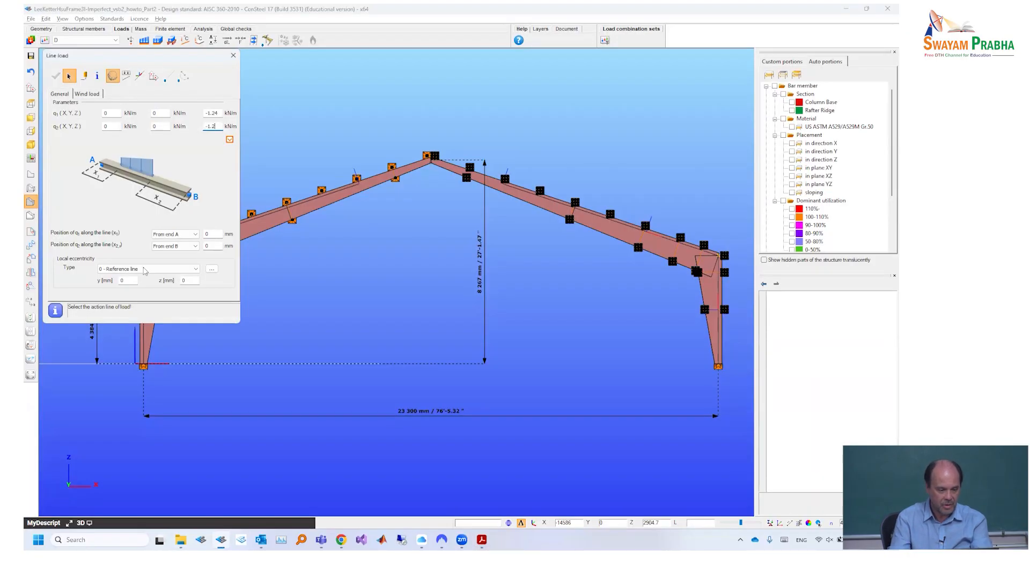
{"action": "type", "text": "4"}
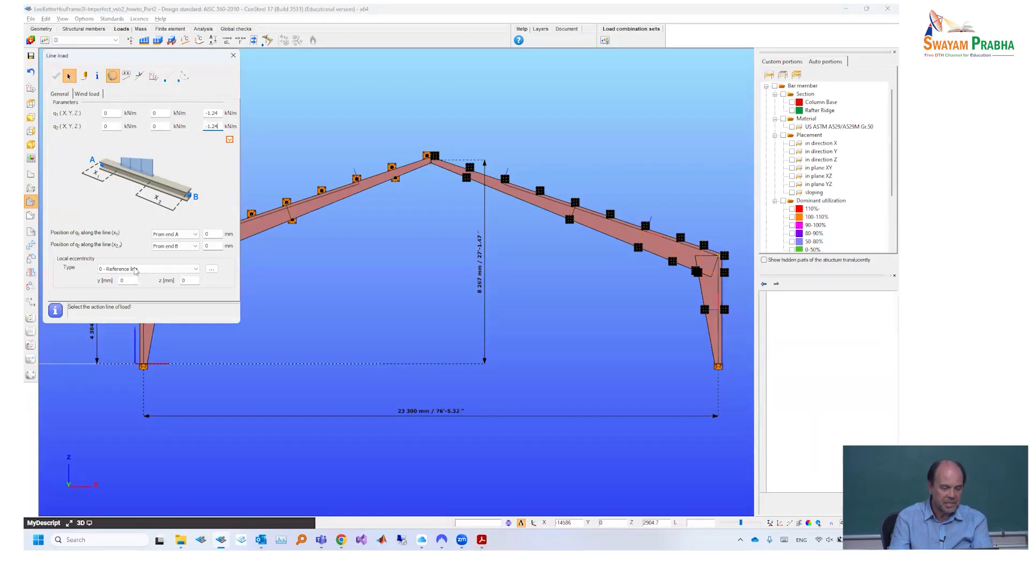
Keep the local eccentricity at 0 - Reference line and place the line load along the rafters on both roof slopes
{"action": "left_click", "coordinate": [135, 269]}
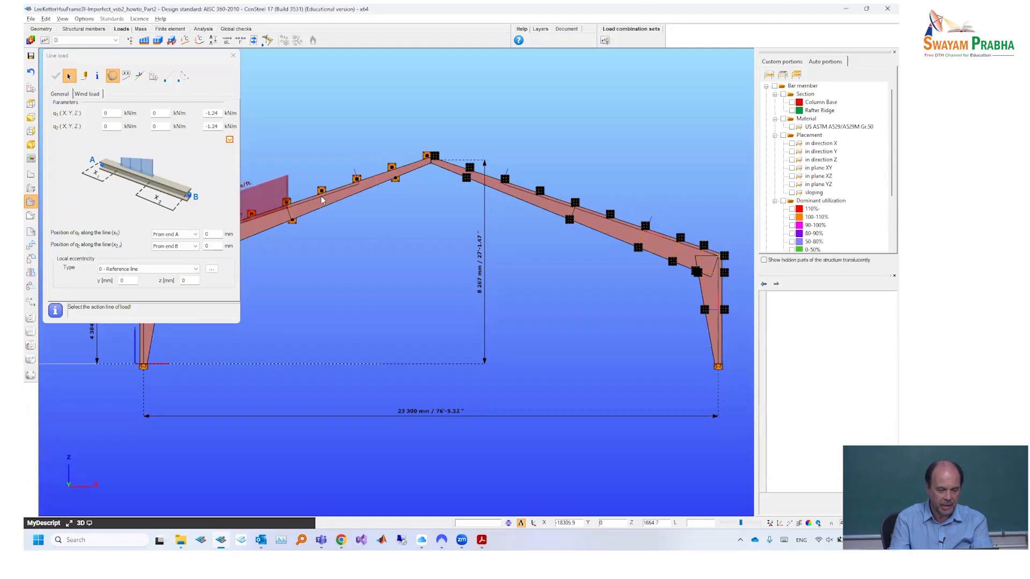
{"action": "left_click", "coordinate": [322, 196]}
{"action": "left_click", "coordinate": [514, 186]}
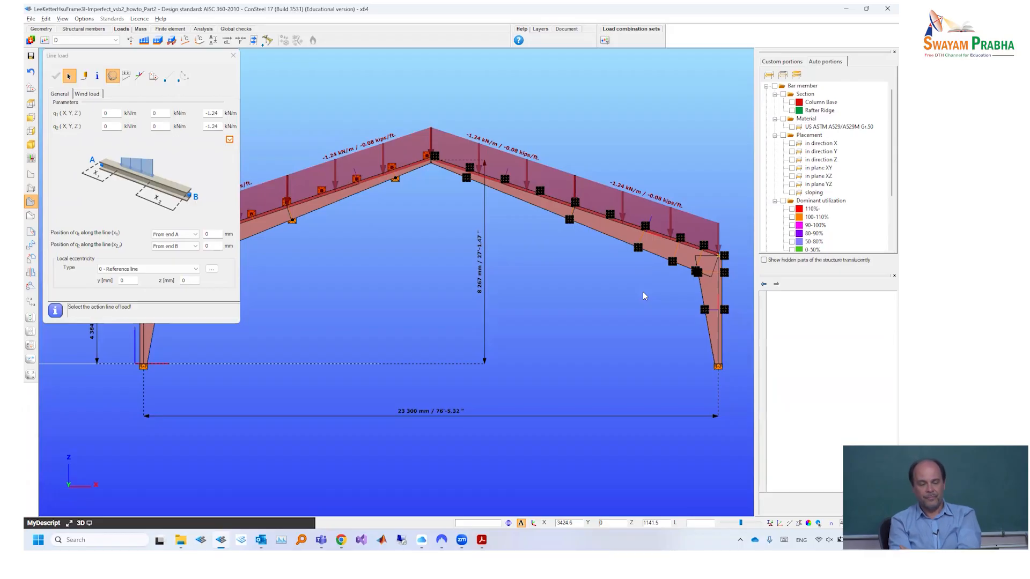
Make Lr the active load case
{"action": "key", "text": "alt+Tab"}
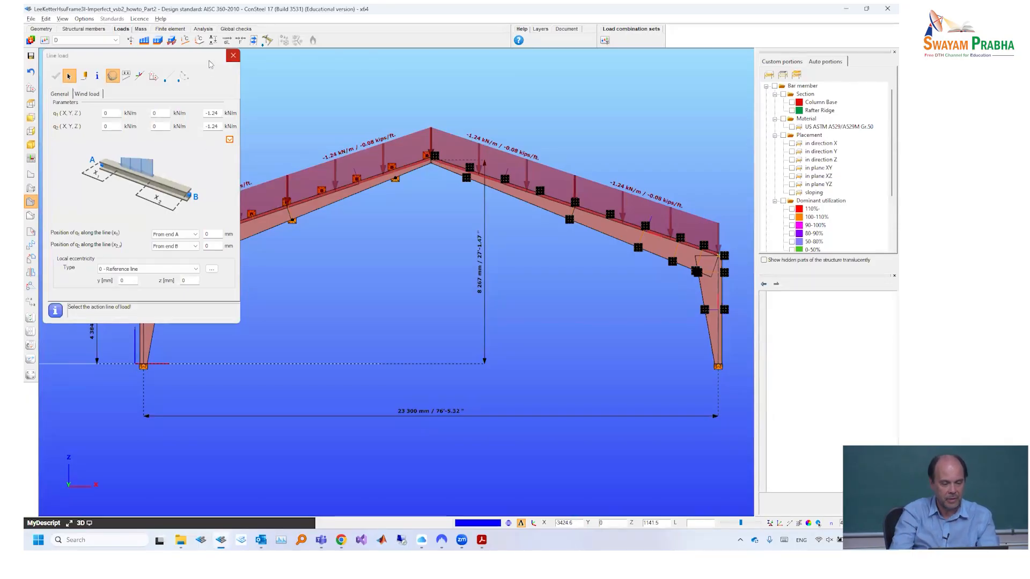
{"action": "left_click", "coordinate": [86, 42]}
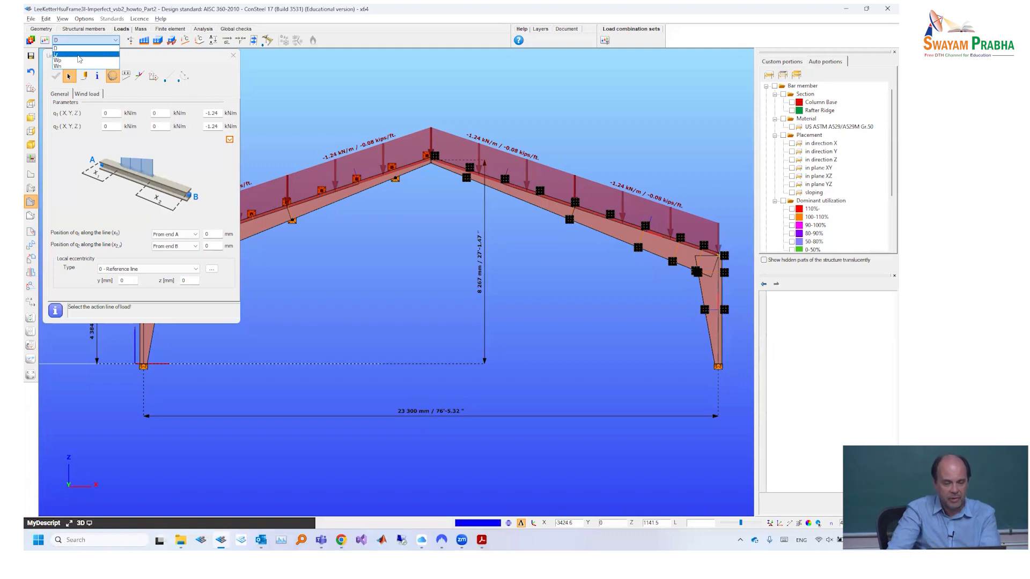
{"action": "left_click", "coordinate": [78, 55]}
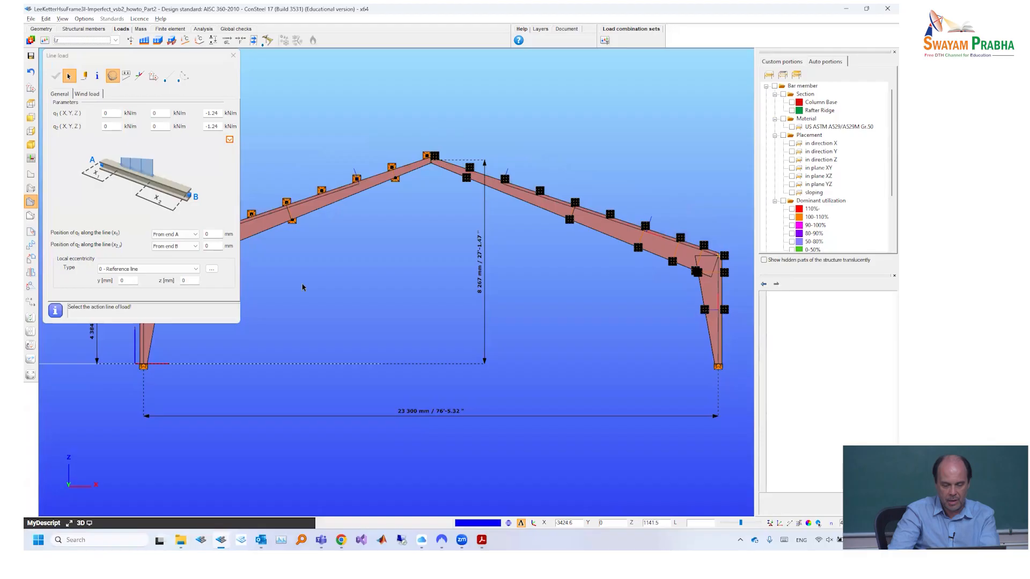
Switch to Portal frame how to Part 2.pdf in Acrobat Reader and read the instruction for defining the roof live load
{"action": "key", "text": "alt+Tab"}
{"action": "scroll", "coordinate": [420, 337], "scroll_direction": "down", "scroll_amount": 15}
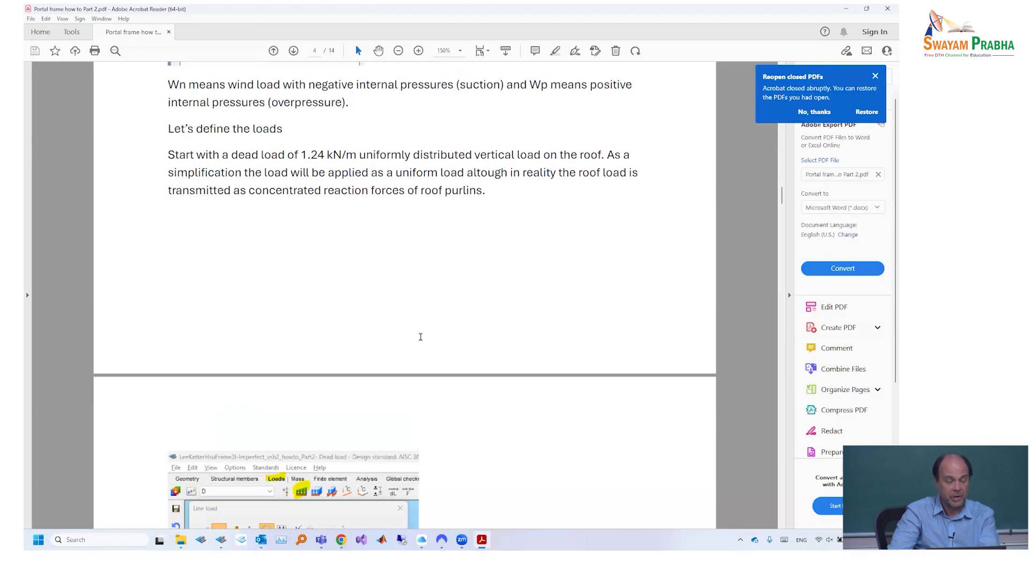
{"action": "scroll", "coordinate": [420, 336], "scroll_direction": "down", "scroll_amount": 10}
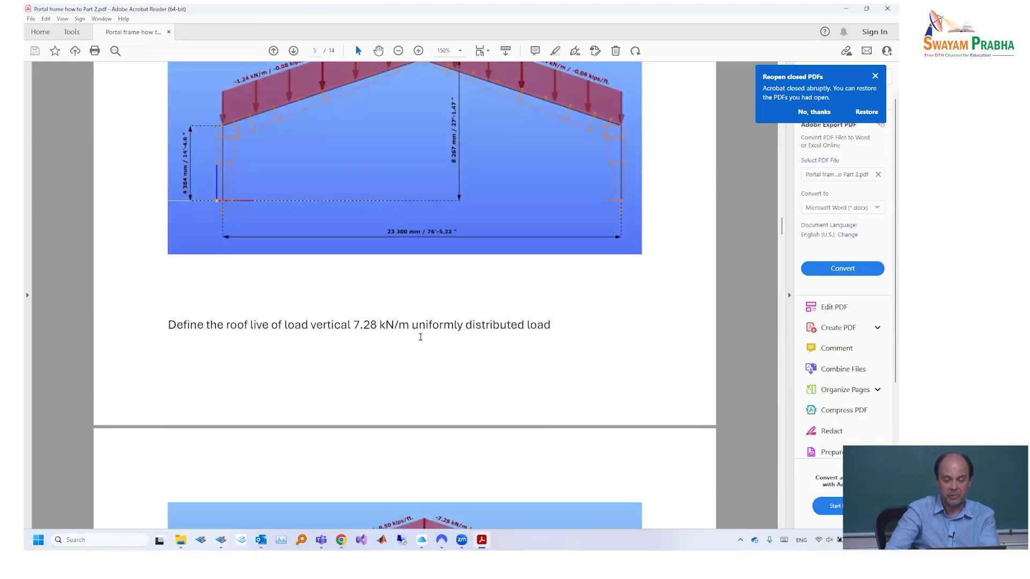
Switch back to ConSteel and set the line load's Z components to -7.28 kN/m for both q1 and q2
{"action": "key", "text": "alt+Tab"}
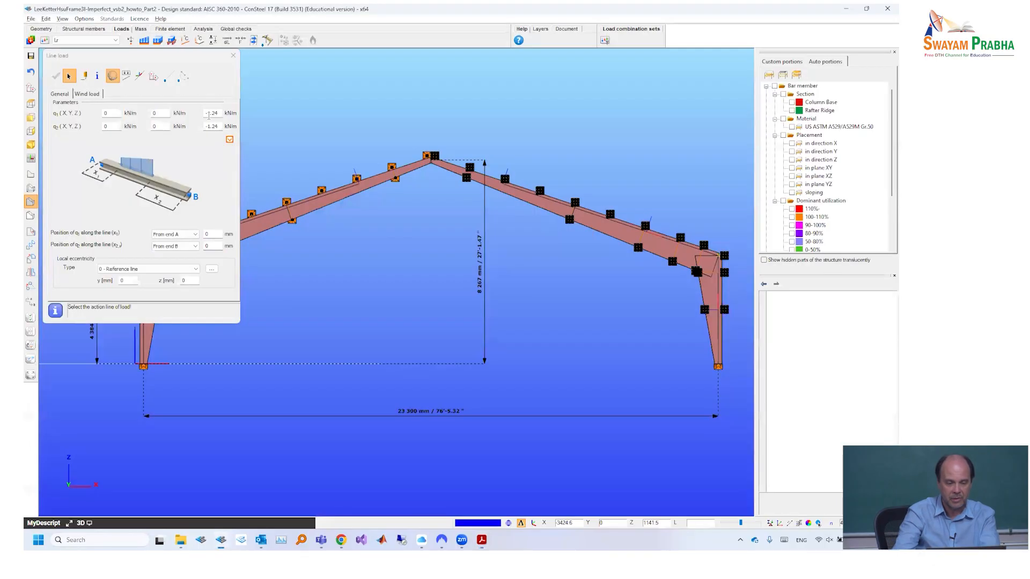
{"action": "double_click", "coordinate": [213, 113]}
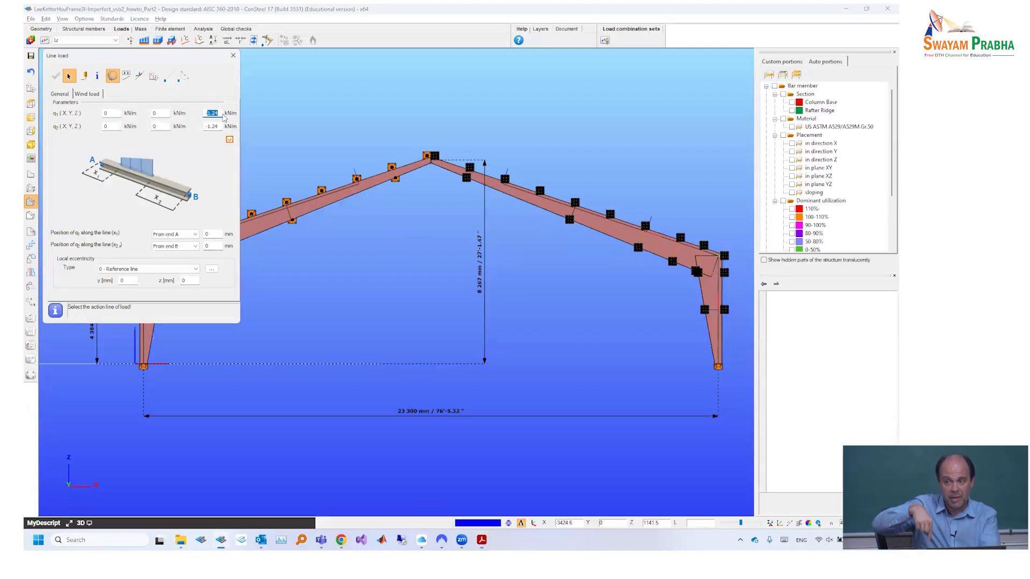
{"action": "type", "text": "-7"}
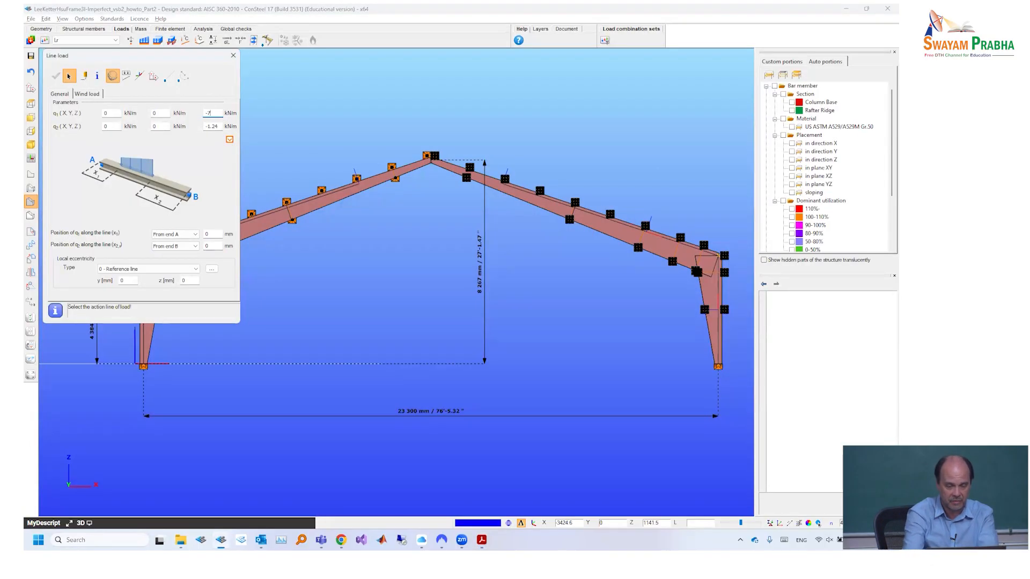
{"action": "key", "text": "alt+Tab"}
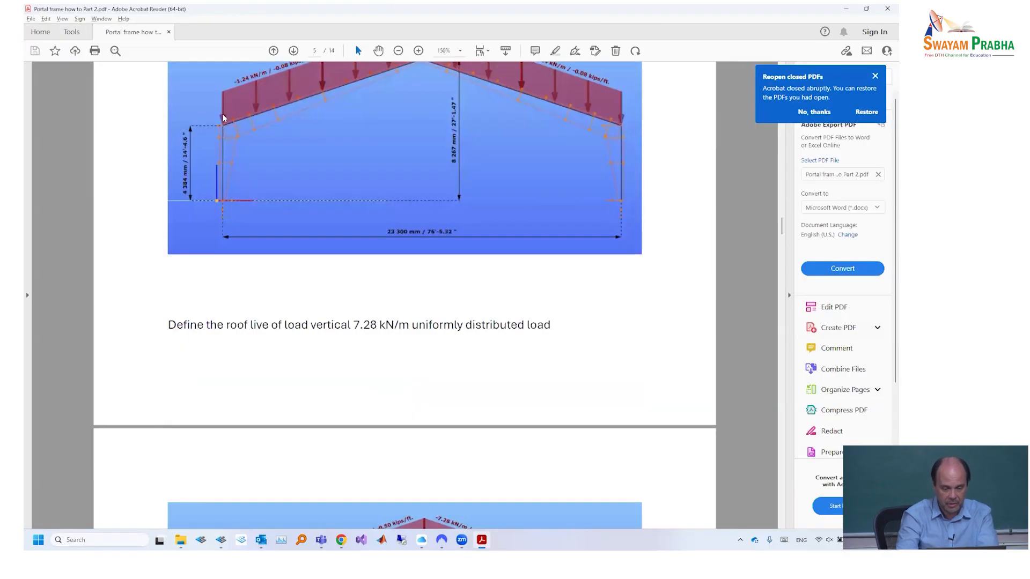
{"action": "key", "text": "alt+Tab"}
{"action": "double_click", "coordinate": [214, 127]}
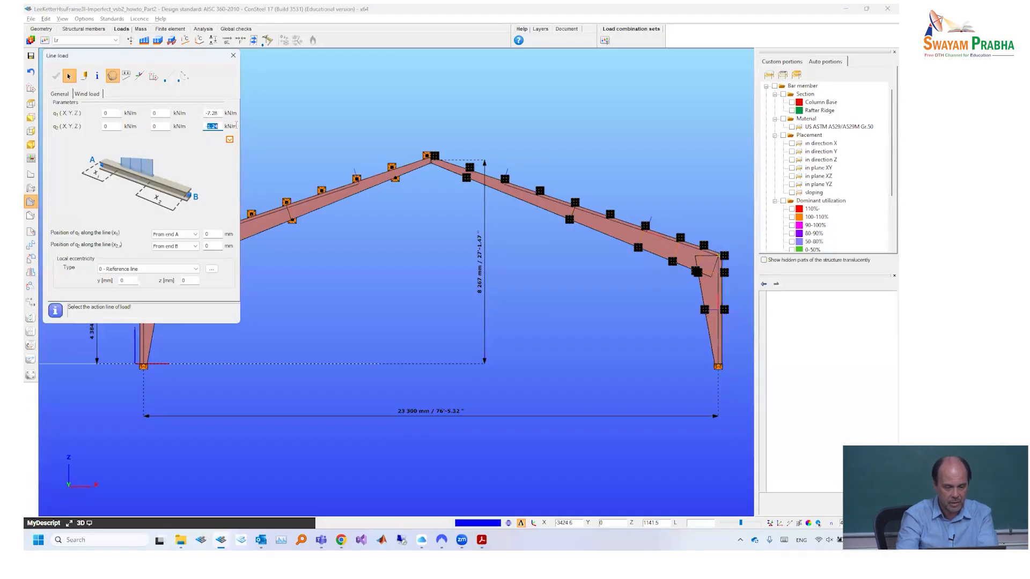
{"action": "type", "text": "-7.28"}
Place the live line load along the rafters on both roof slopes and end the line load command
{"action": "middle_click_drag", "start_coordinate": [380, 210], "coordinate": [445, 200]}
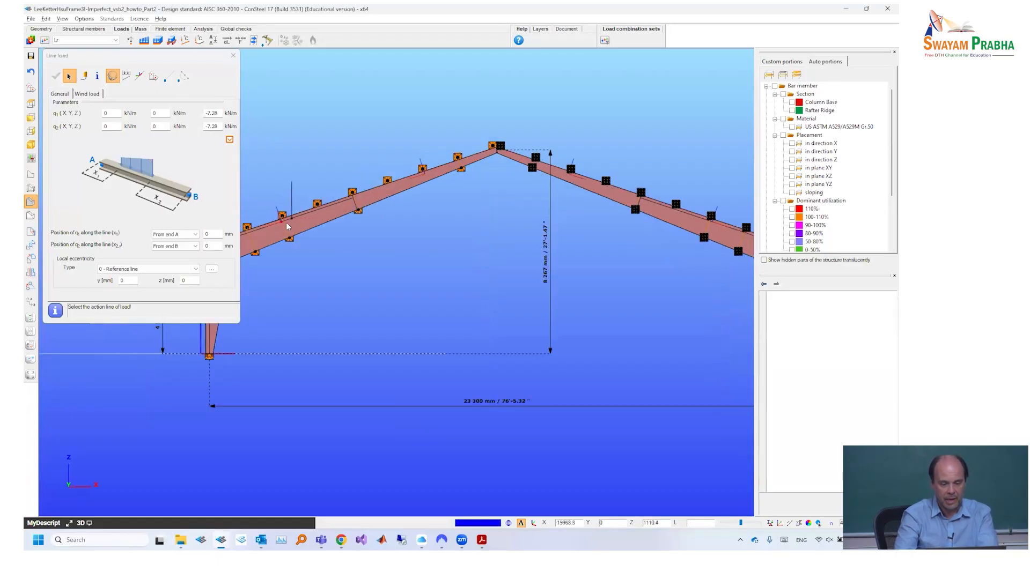
{"action": "left_click", "coordinate": [533, 162]}
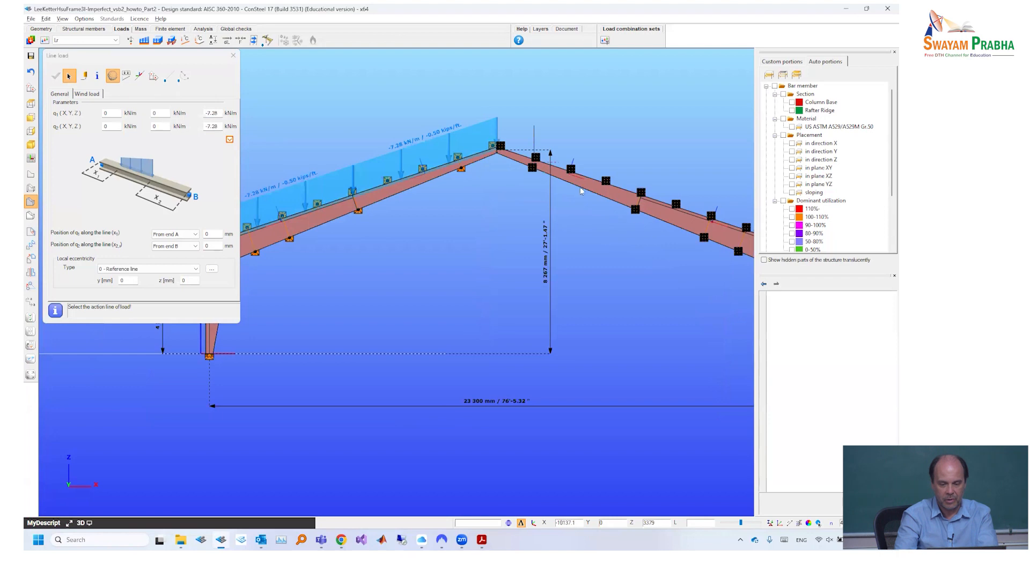
{"action": "left_click", "coordinate": [697, 219]}
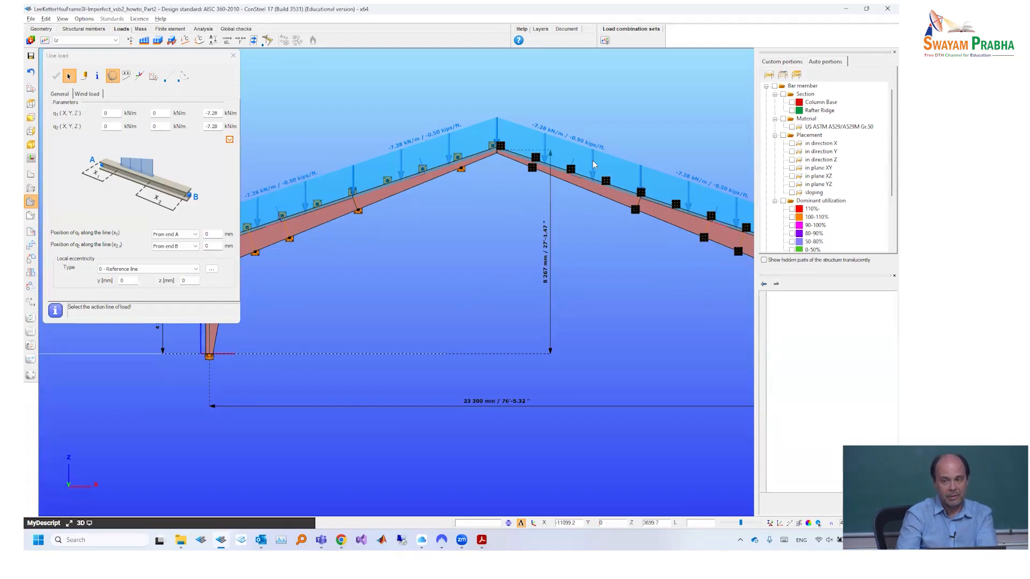
{"action": "left_click", "coordinate": [231, 57]}
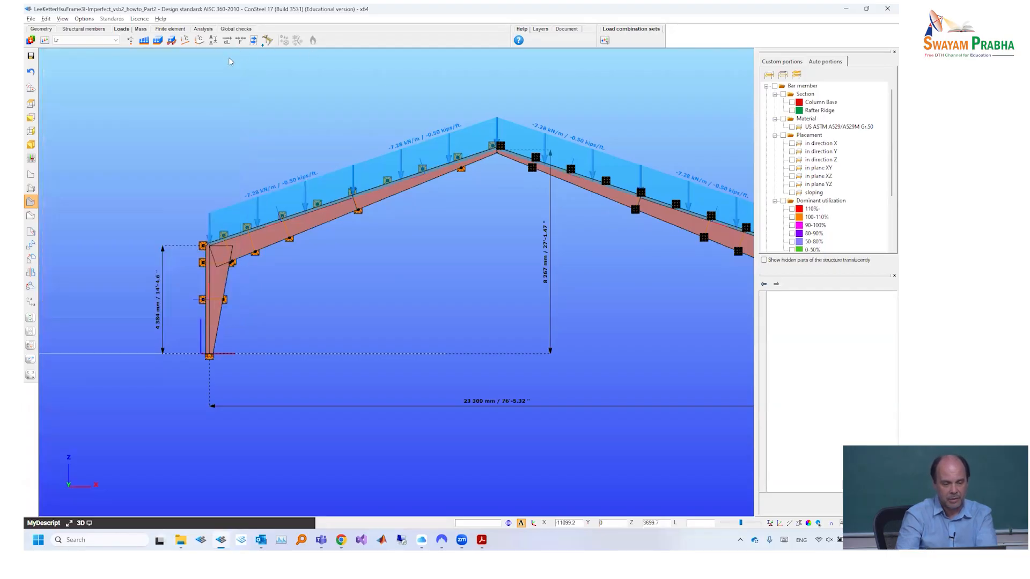
Change the background color at the top of the model view to light gray
{"action": "left_click", "coordinate": [84, 19]}
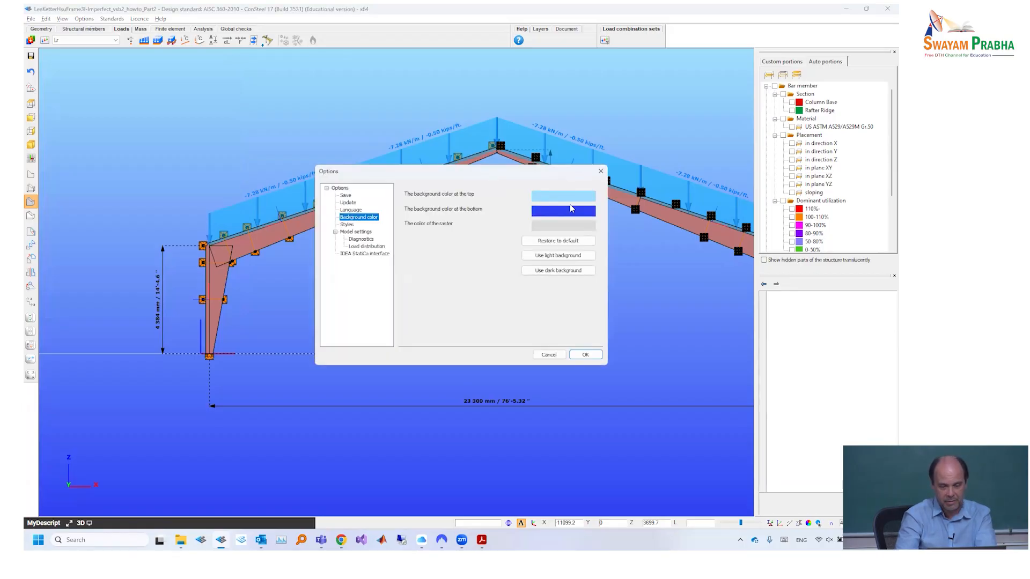
{"action": "left_click", "coordinate": [567, 202]}
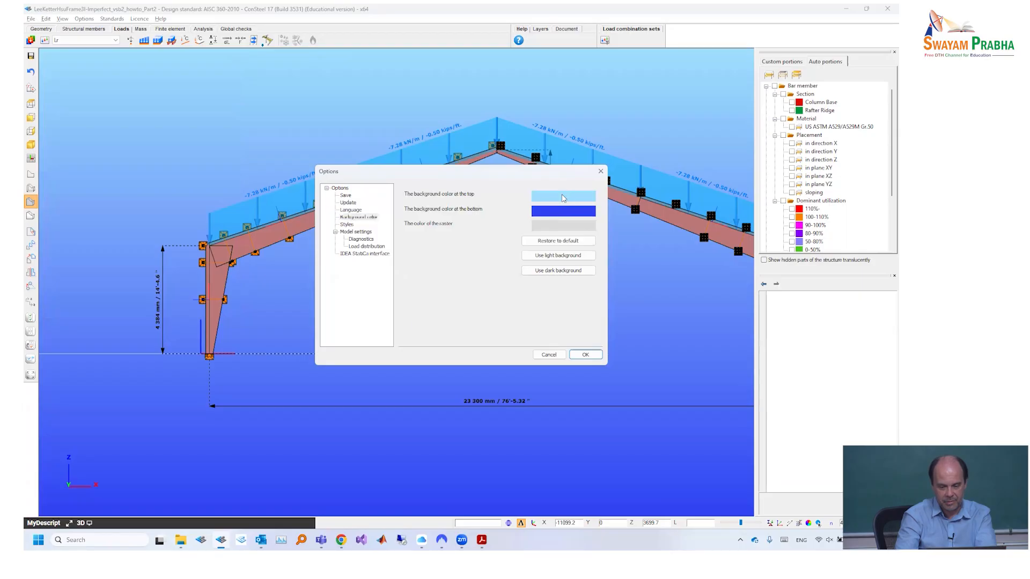
{"action": "left_click", "coordinate": [480, 291]}
{"action": "left_click", "coordinate": [437, 335]}
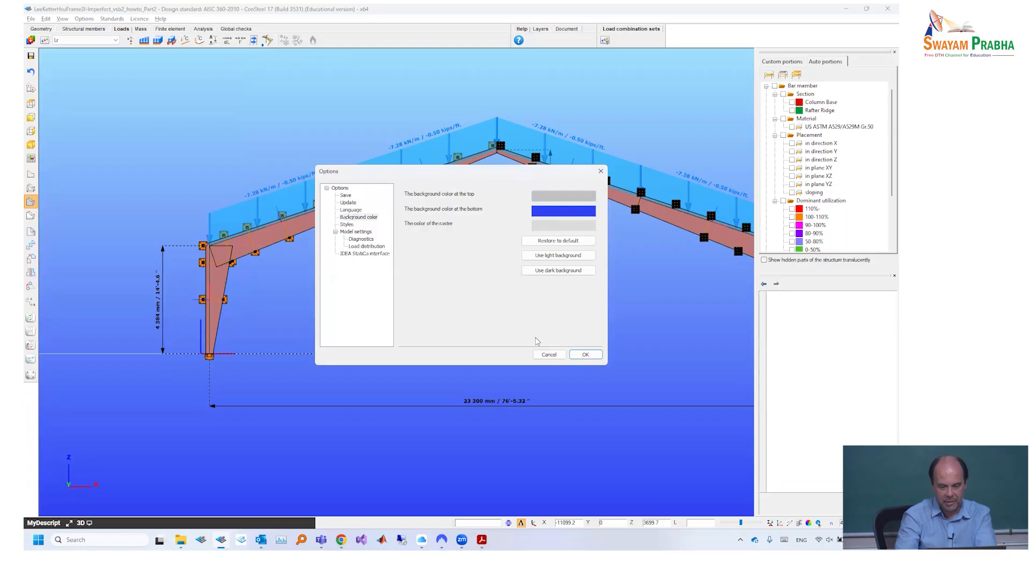
{"action": "left_click", "coordinate": [584, 355]}
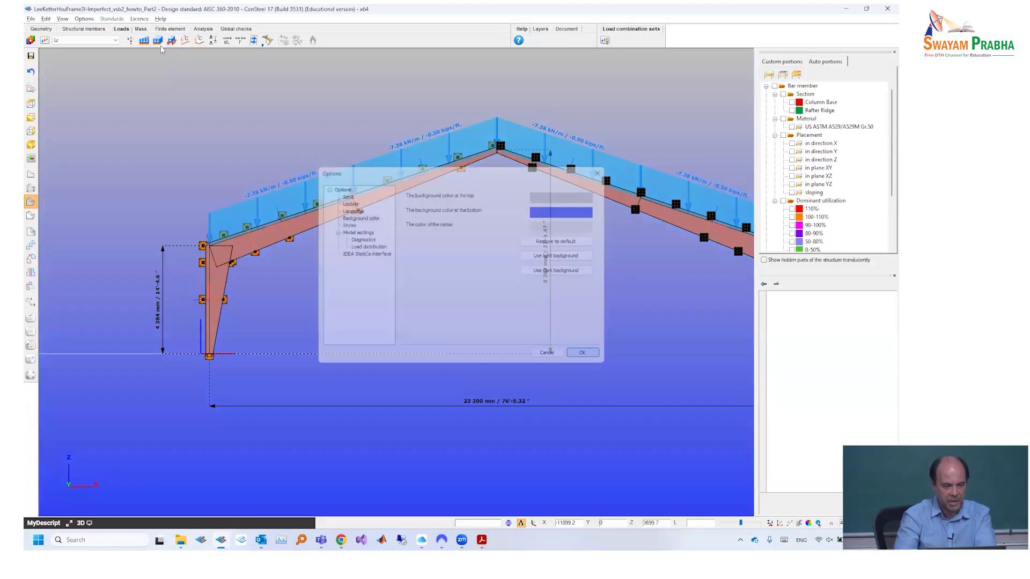
Change the background color at the bottom of the model view to the same light gray
{"action": "left_click", "coordinate": [91, 20]}
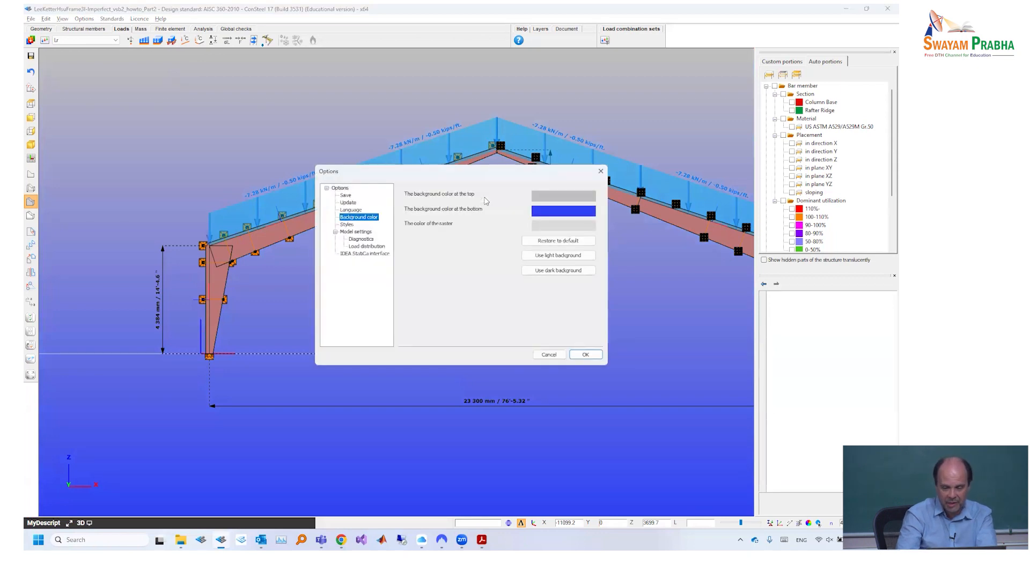
{"action": "left_click", "coordinate": [485, 199]}
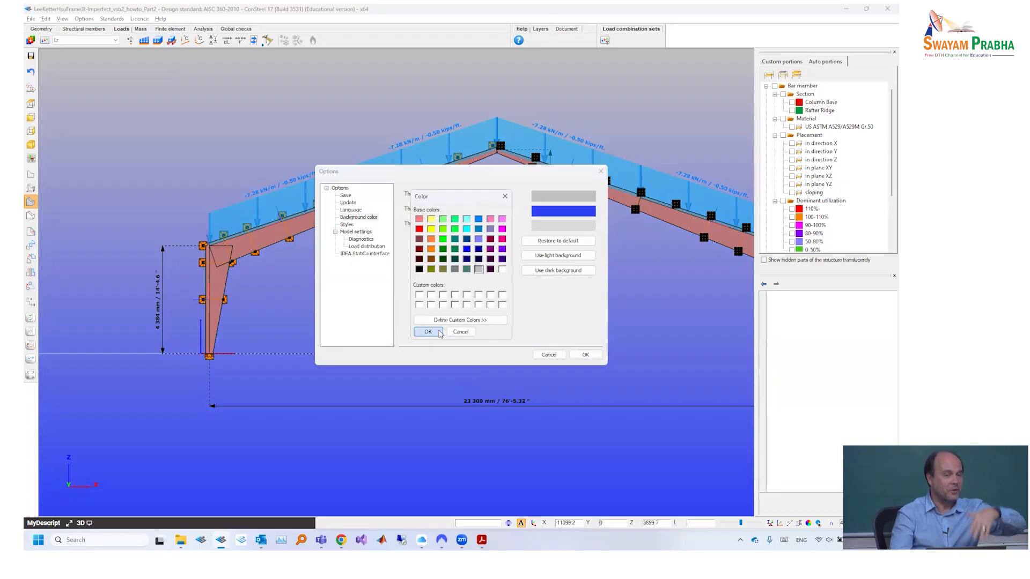
{"action": "left_click", "coordinate": [438, 332]}
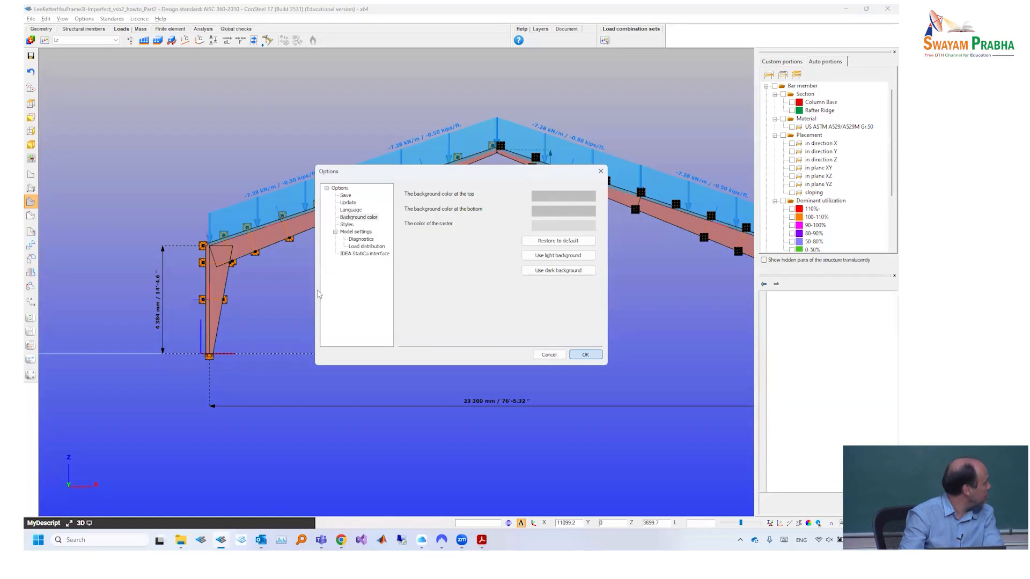
{"action": "key", "text": "Return"}
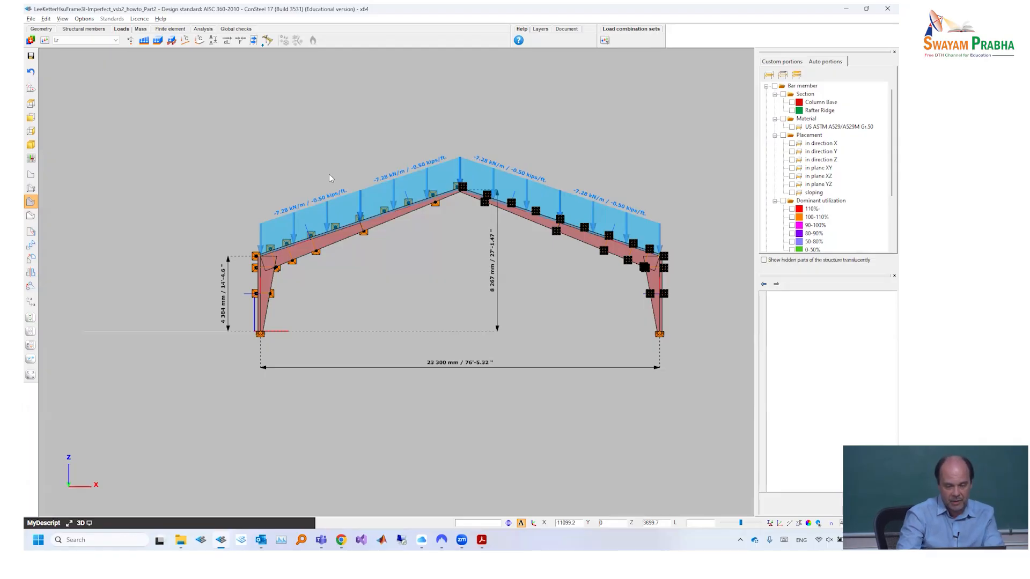
{"action": "middle_click_drag", "start_coordinate": [330, 174], "coordinate": [313, 218]}
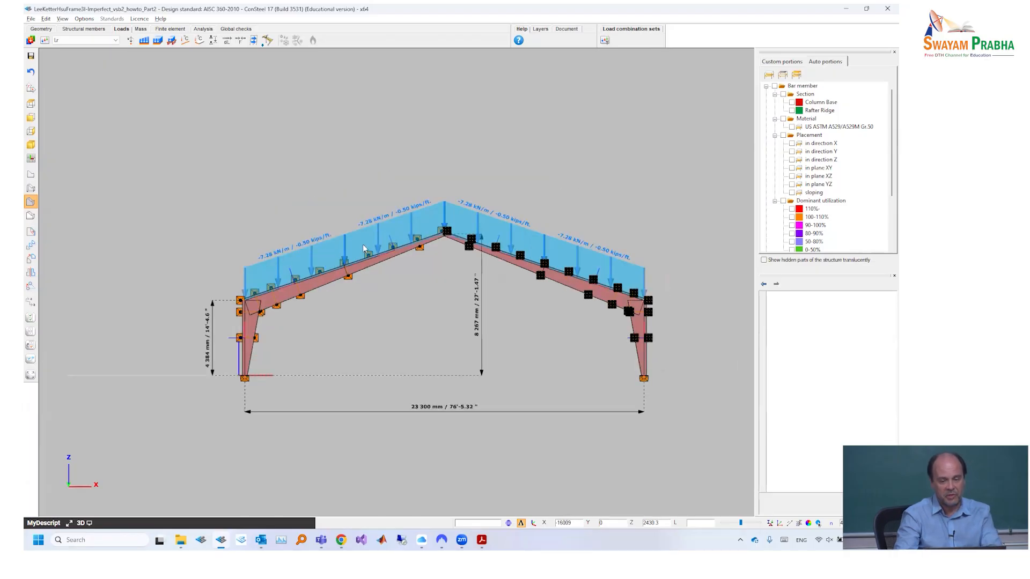
{"action": "middle_click_drag", "start_coordinate": [357, 283], "coordinate": [317, 186]}
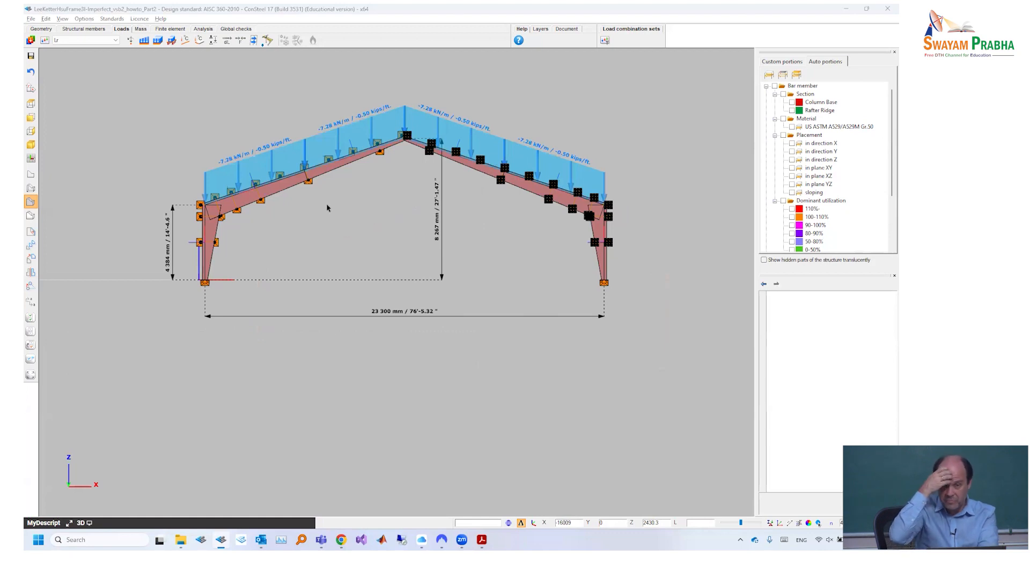
Switch to Portal frame how to Part 2.pdf in Acrobat Reader and read the instructions for the Wn and Wp wind loads
{"action": "key", "text": "alt+Tab"}
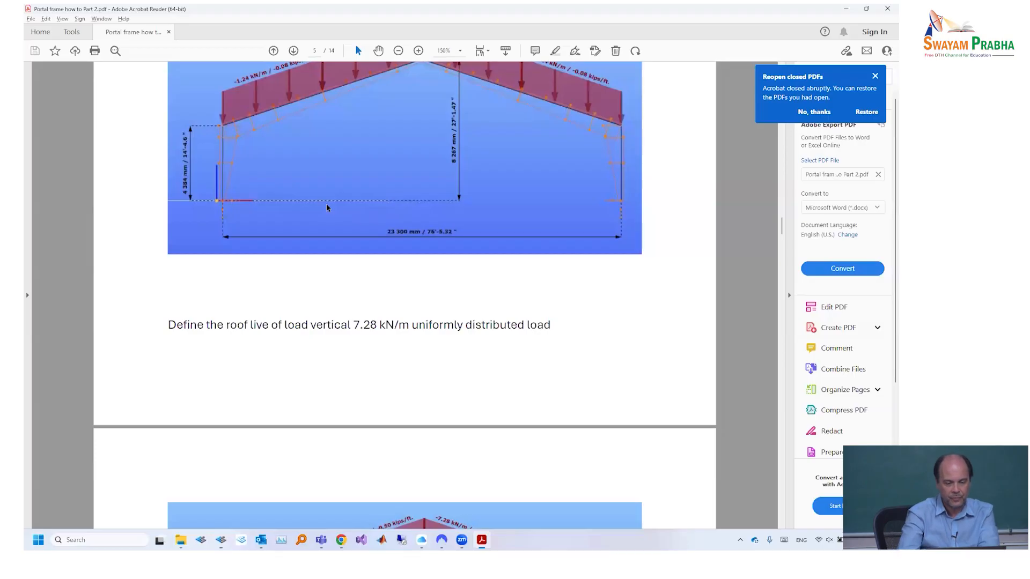
{"action": "scroll", "coordinate": [327, 208], "scroll_direction": "down", "scroll_amount": 8}
{"action": "scroll", "coordinate": [329, 209], "scroll_direction": "down", "scroll_amount": 3}
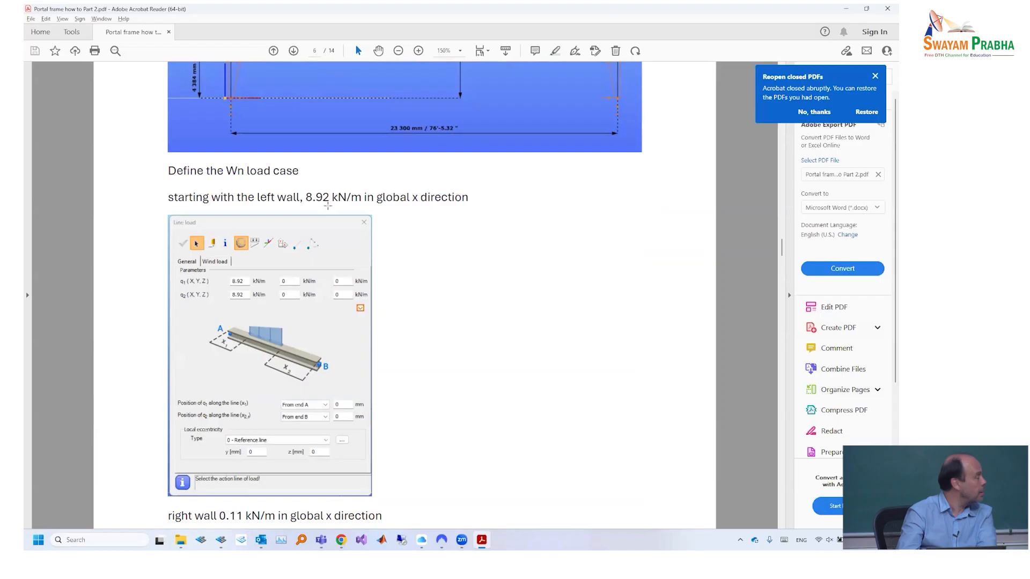
{"action": "scroll", "coordinate": [327, 206], "scroll_direction": "down", "scroll_amount": 10}
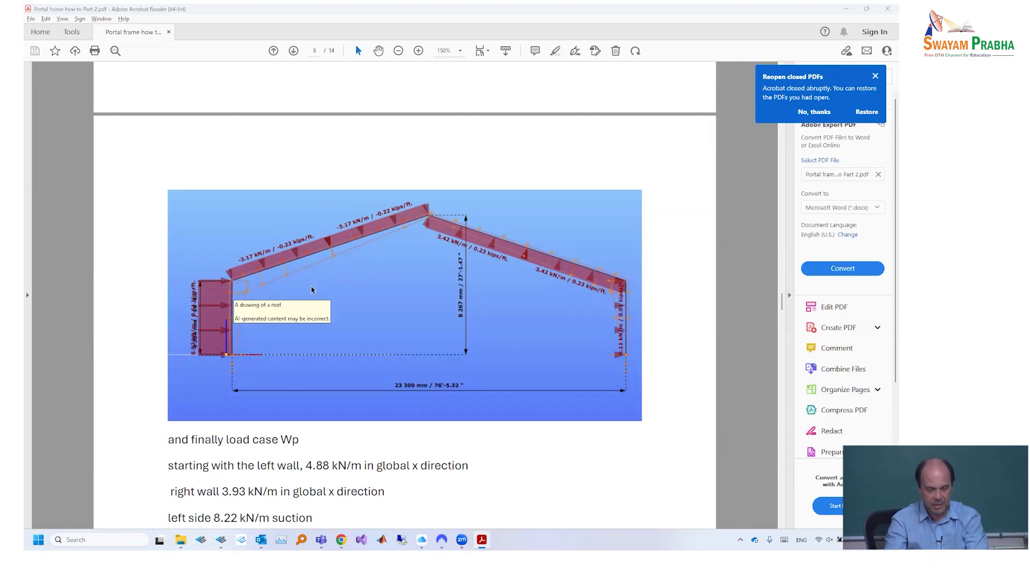
{"action": "key", "text": "alt+Tab"}
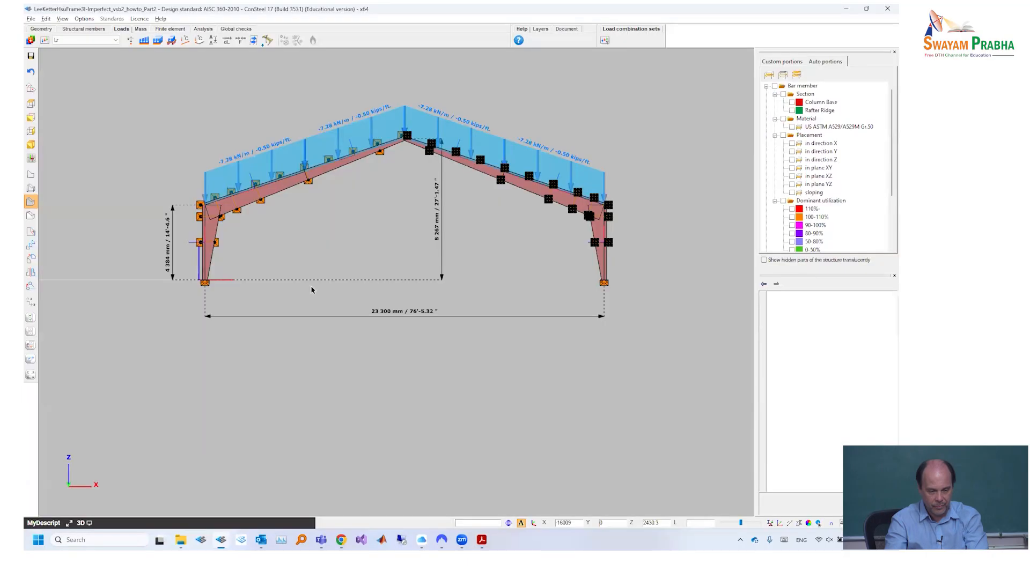
{"action": "key", "text": "alt+Tab"}
{"action": "scroll", "coordinate": [335, 161], "scroll_direction": "down", "scroll_amount": 5}
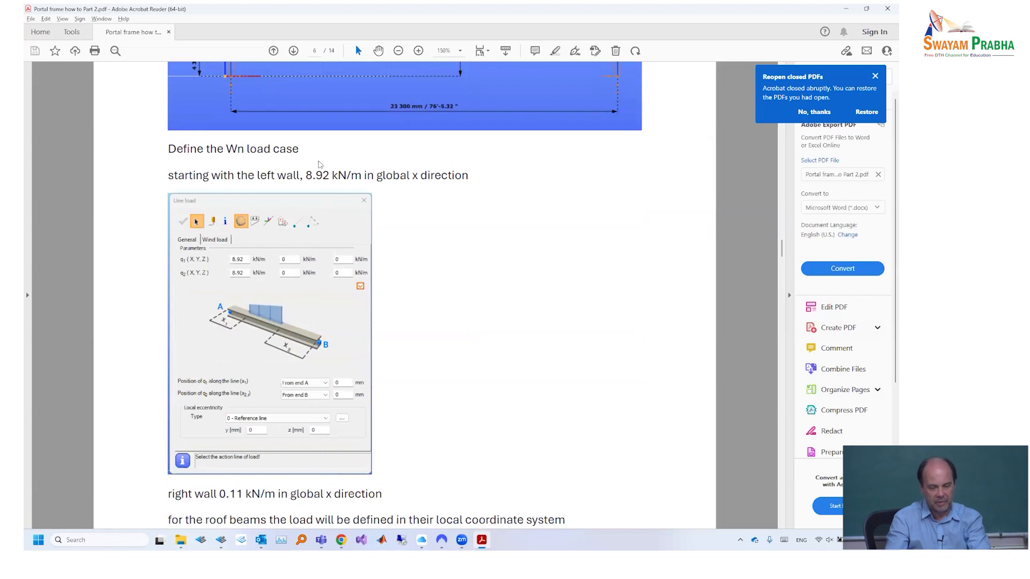
Switch back to ConSteel, make Wp the active load case and start a new line load
{"action": "key", "text": "alt+Tab"}
{"action": "left_click", "coordinate": [71, 41]}
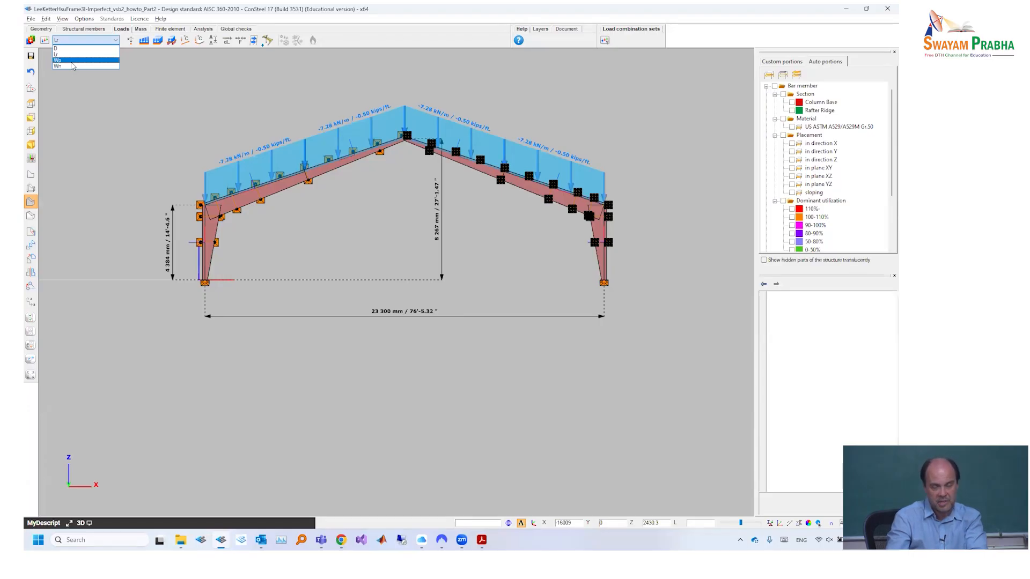
{"action": "left_click", "coordinate": [69, 61]}
{"action": "left_click", "coordinate": [145, 41]}
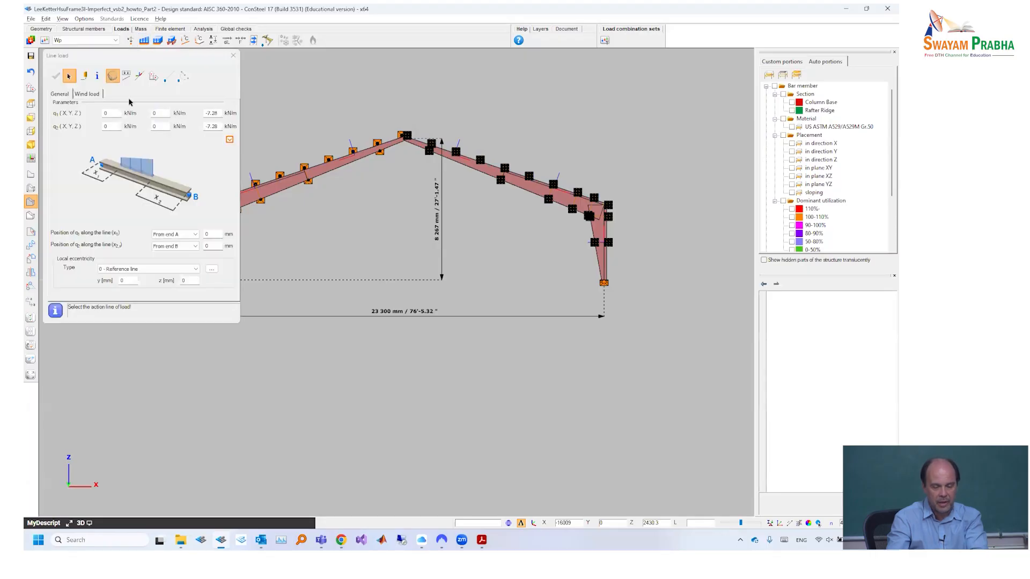
Check the wind load values in Portal frame how to Part 2.pdf, return to ConSteel and set the line load's q1 and q2 Z components to 0
{"action": "key", "text": "alt+Tab"}
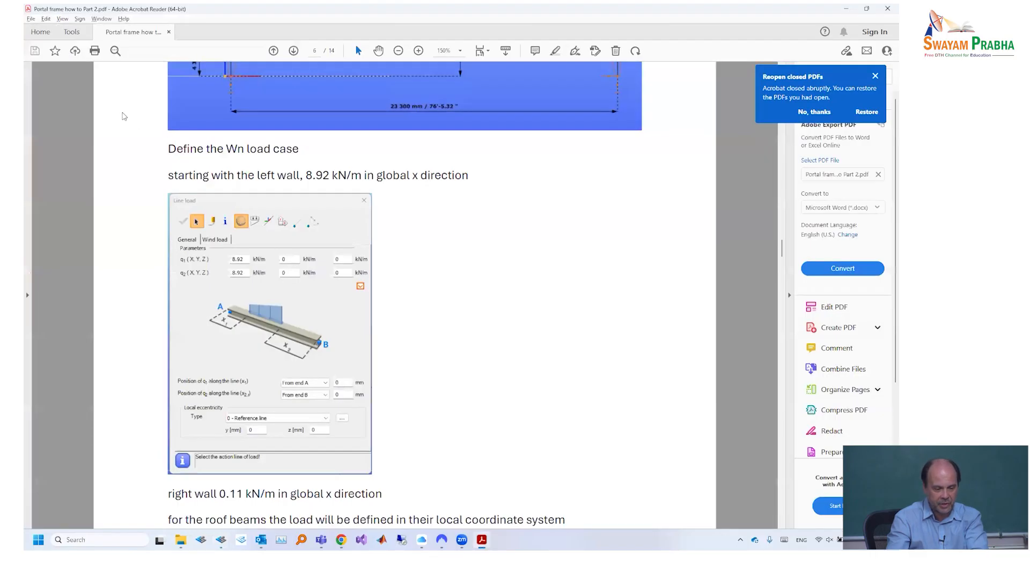
{"action": "key", "text": "alt+Tab"}
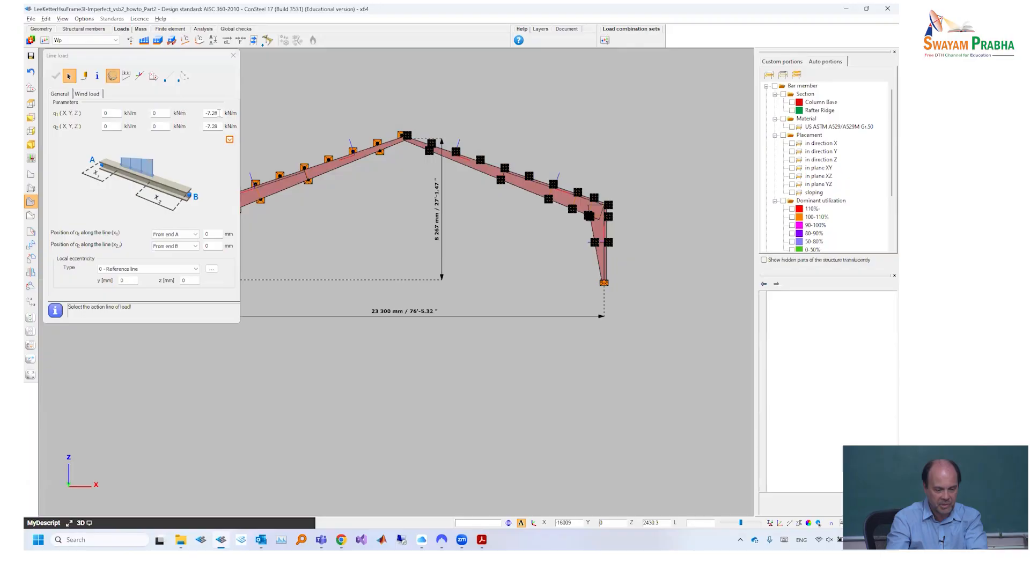
{"action": "key", "text": "Tab"}
{"action": "type", "text": "0"}
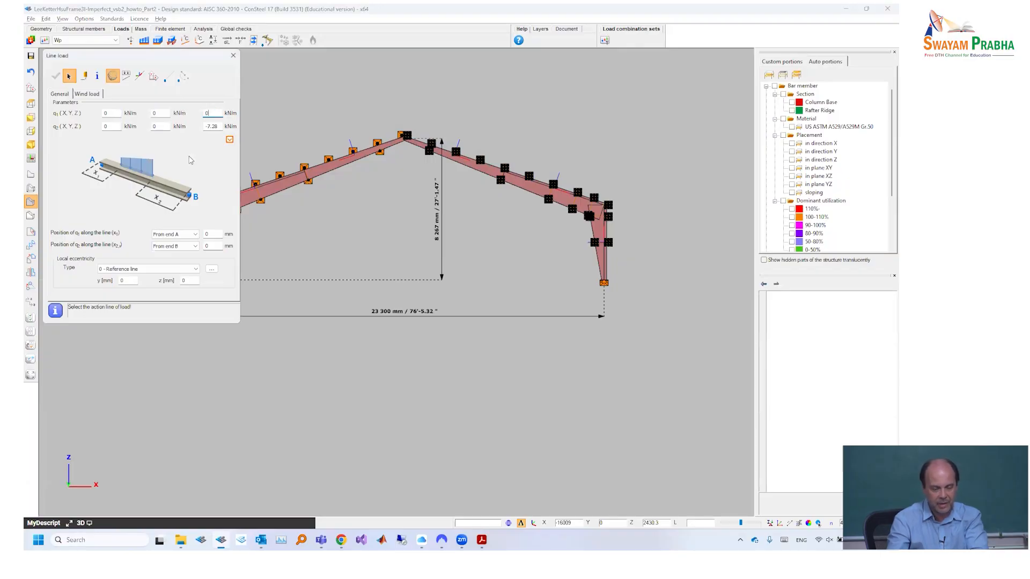
{"action": "key", "text": "Tab"}
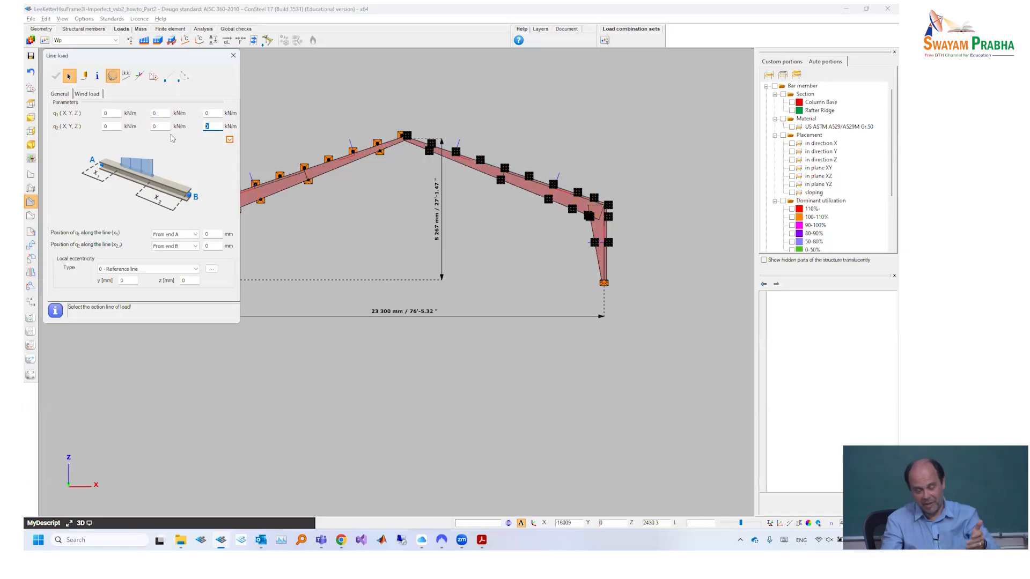
Set the X components of q1 and q2 to 8.92 kN/m, checking the value in the PDF instructions
{"action": "key", "text": "Tab"}
{"action": "type", "text": "8."}
{"action": "key", "text": "alt+Tab"}
{"action": "key", "text": "alt+Tab"}
{"action": "type", "text": "9"}
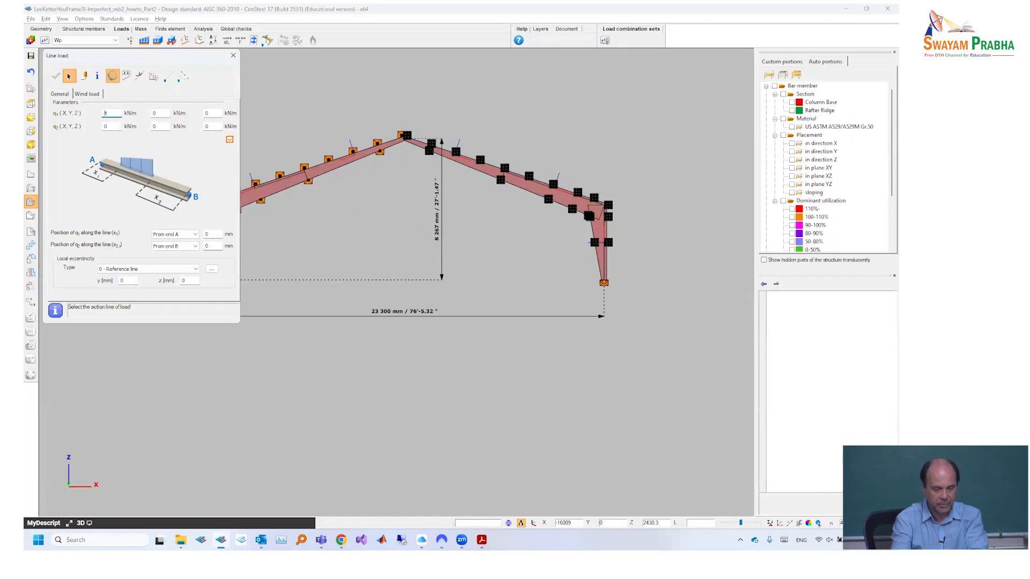
{"action": "type", "text": "92"}
{"action": "key", "text": "Tab"}
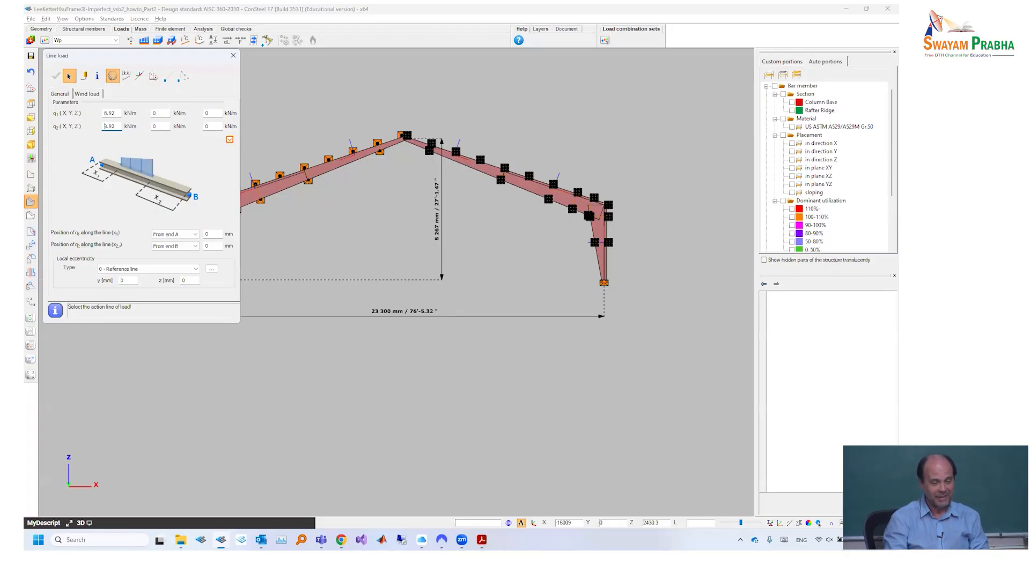
Apply the 8.92 kN/m line load to the left column in the global coordinate system
{"action": "middle_click_drag", "start_coordinate": [310, 208], "coordinate": [379, 229]}
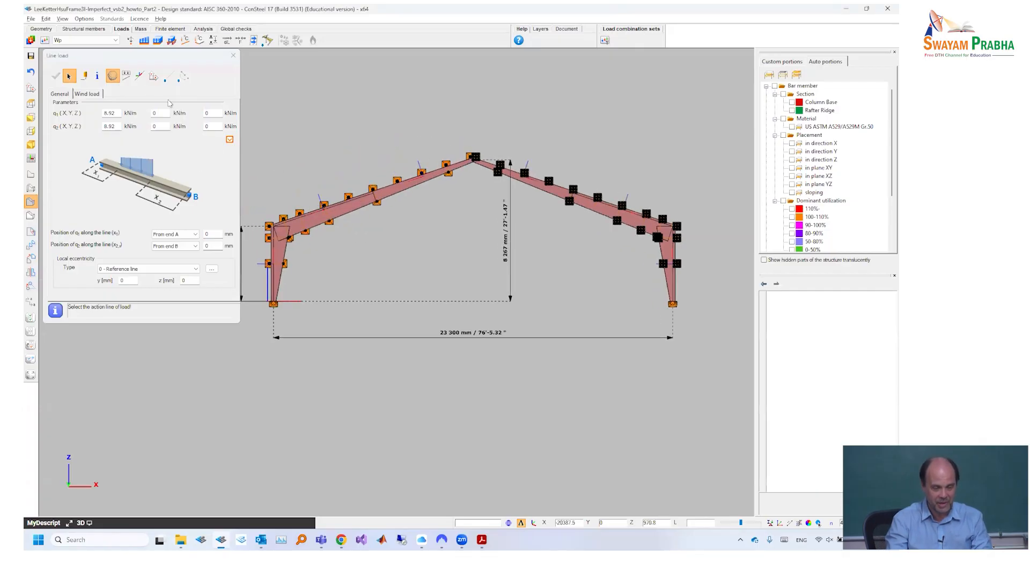
{"action": "left_click", "coordinate": [114, 76]}
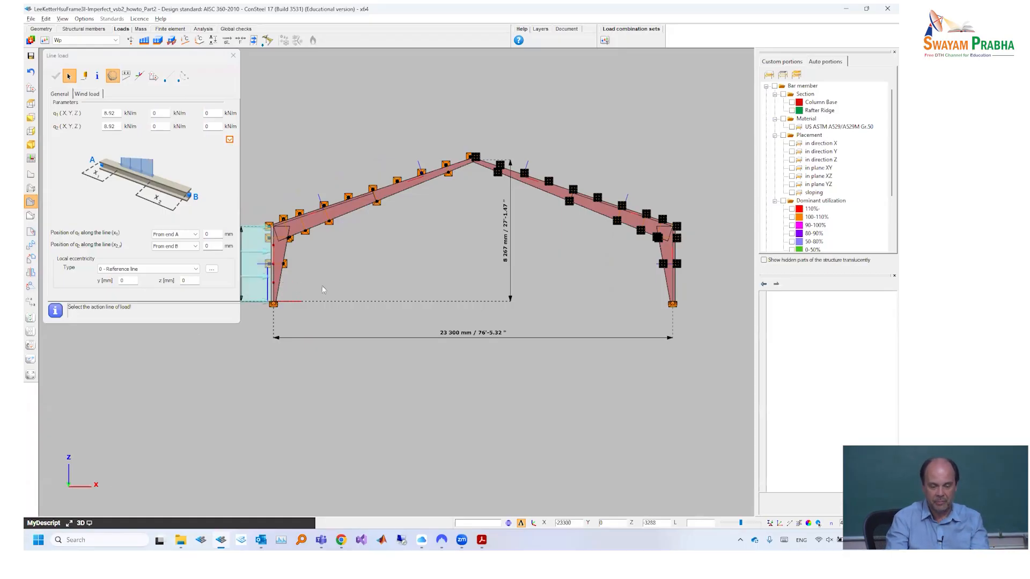
{"action": "middle_click_drag", "start_coordinate": [269, 282], "coordinate": [323, 286]}
{"action": "scroll", "coordinate": [273, 270], "scroll_direction": "up", "scroll_amount": 2}
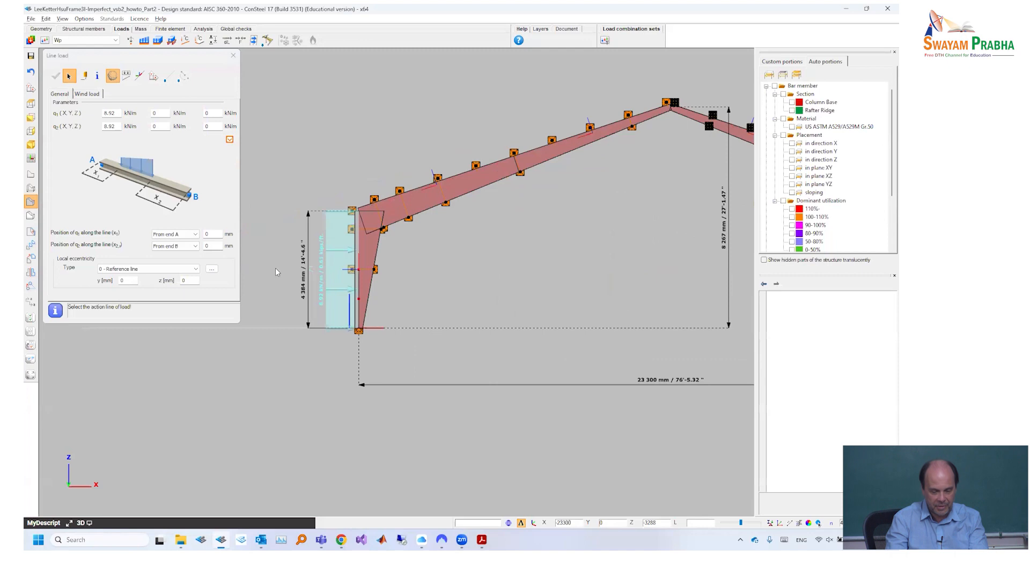
{"action": "scroll", "coordinate": [275, 269], "scroll_direction": "down", "scroll_amount": 1}
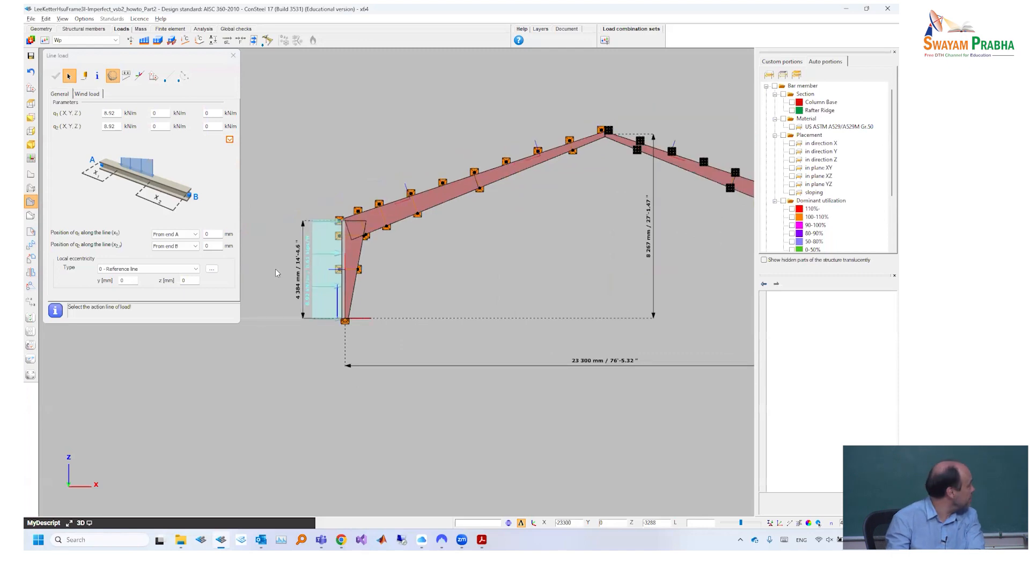
Switch to the PDF in Acrobat Reader, look up the right wall's wind load and return to ConSteel
{"action": "key", "text": "alt+Tab"}
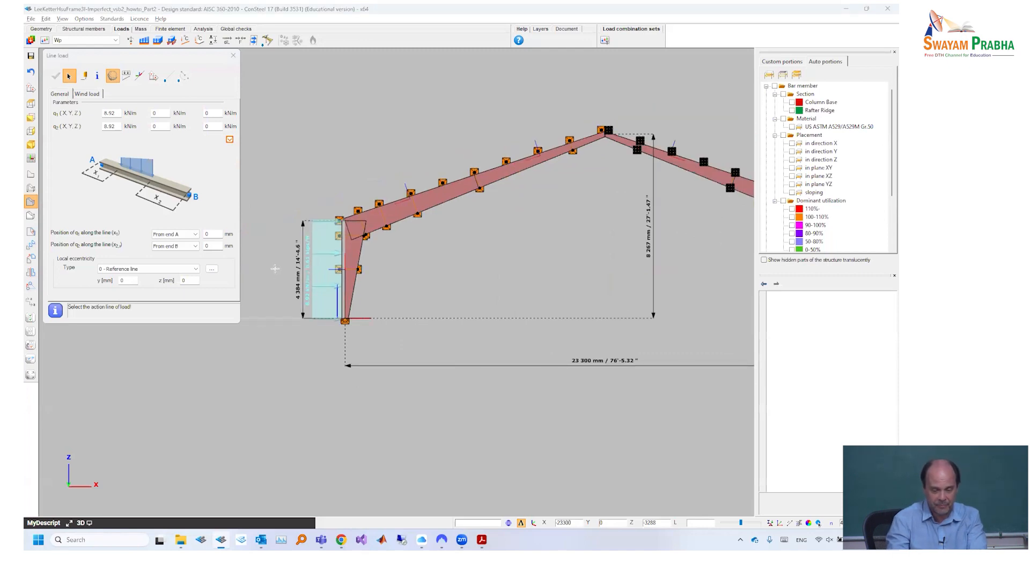
{"action": "scroll", "coordinate": [261, 426], "scroll_direction": "down", "scroll_amount": 3}
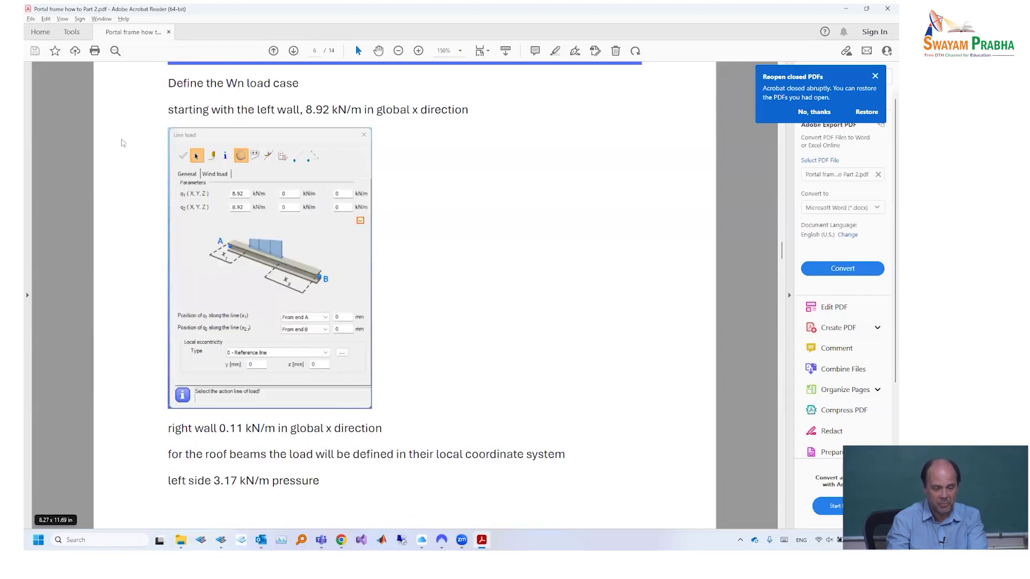
{"action": "key", "text": "alt+Tab"}
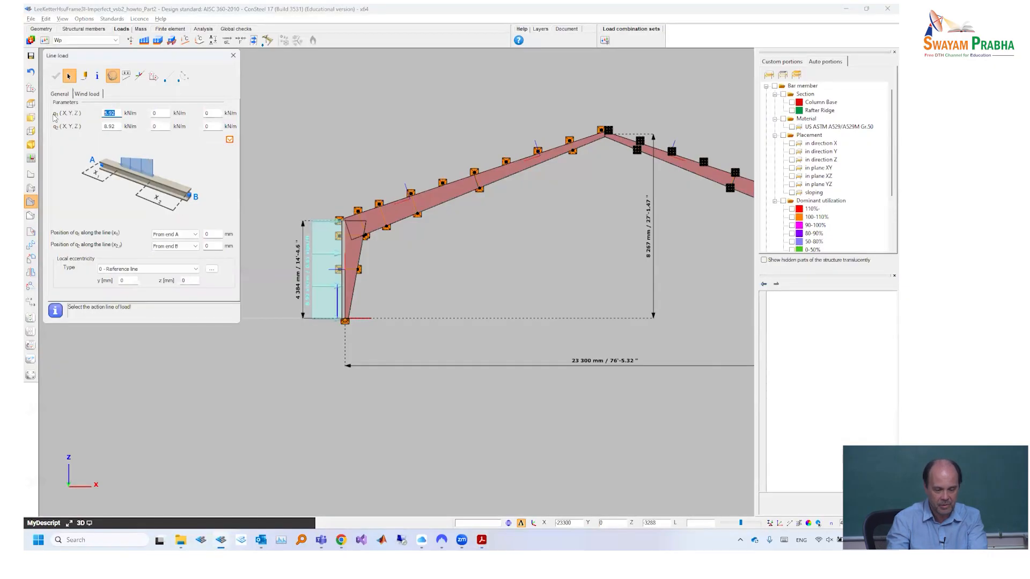
Set the X components of q1 and q2 to 0.11 kN/m and apply the global line load to the right column
{"action": "type", "text": "0.11"}
{"action": "key", "text": "Tab"}
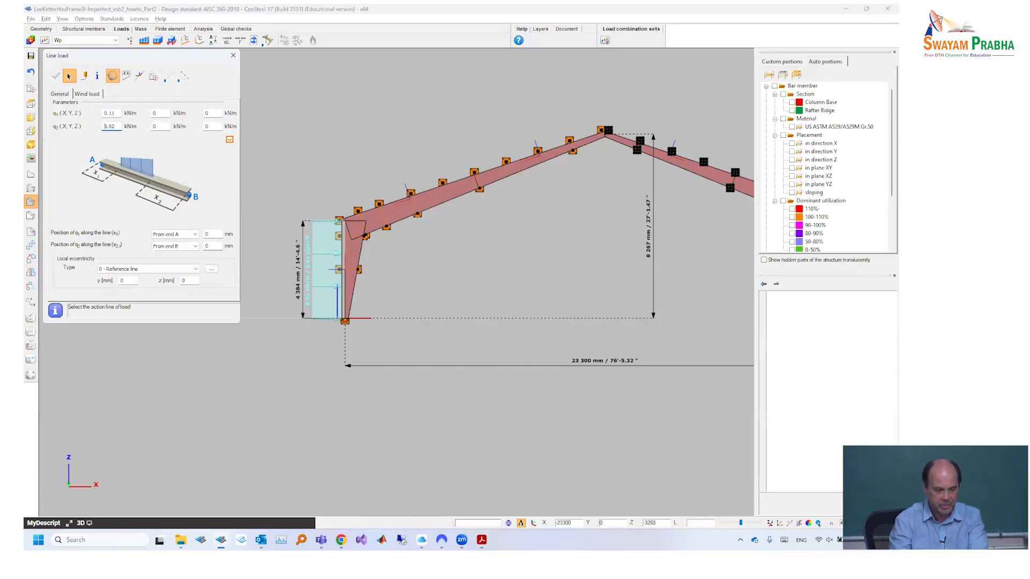
{"action": "type", "text": "0.11"}
{"action": "key", "text": "Tab"}
{"action": "middle_click_drag", "start_coordinate": [610, 228], "coordinate": [398, 234]}
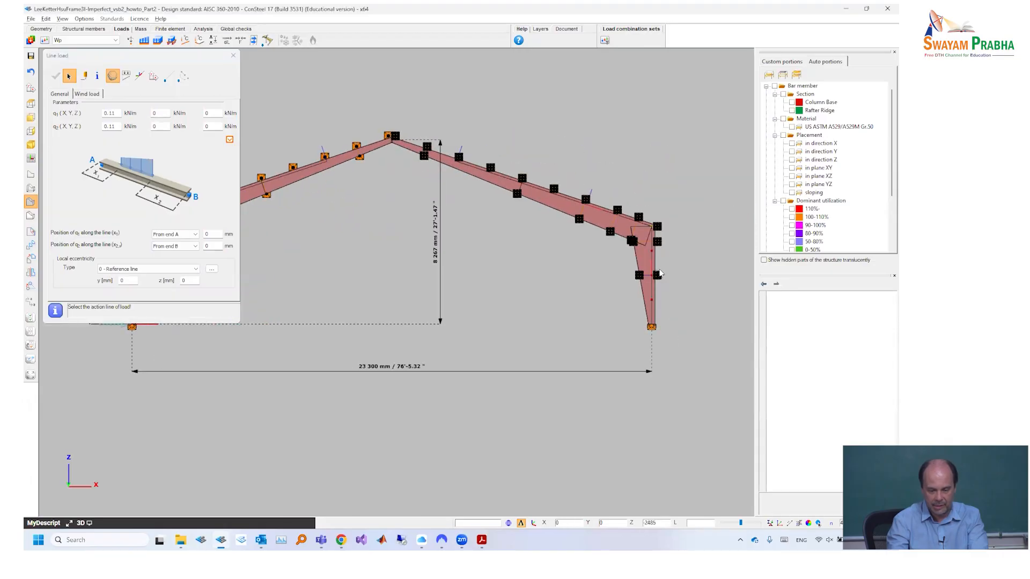
{"action": "left_click", "coordinate": [654, 268]}
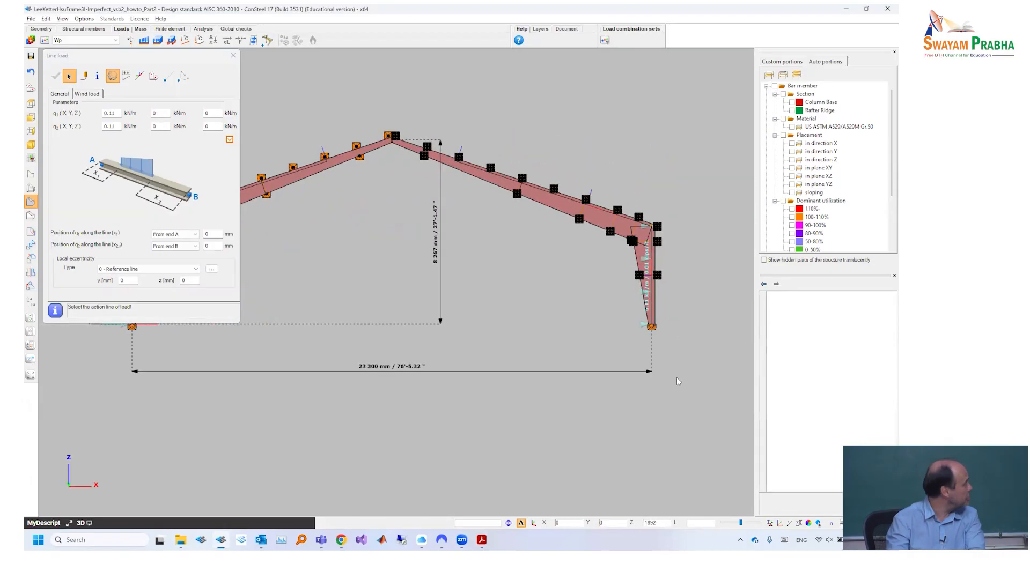
Display the frame members as simple lines and inspect the wind loads on both columns
{"action": "left_click", "coordinate": [31, 175]}
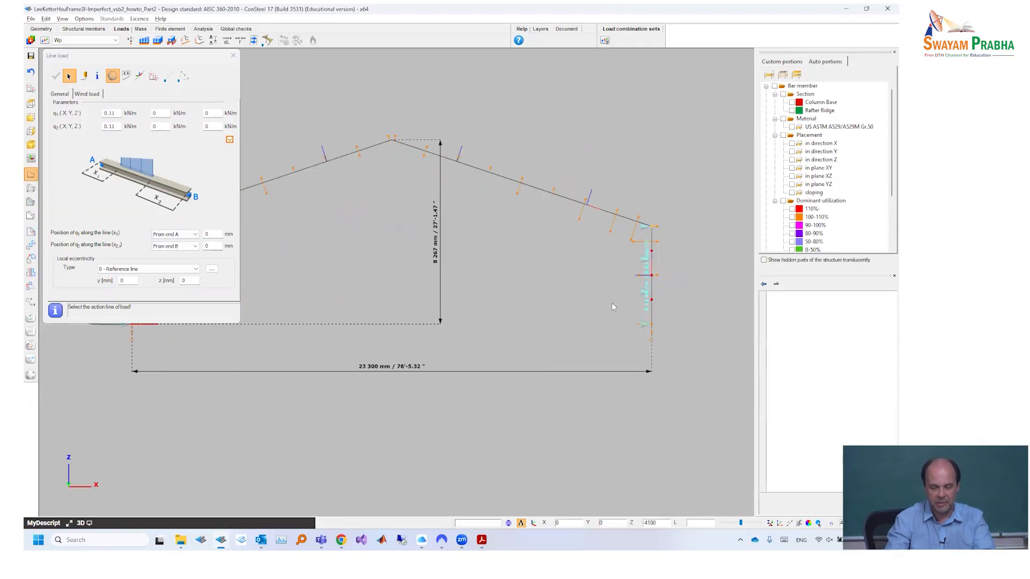
{"action": "scroll", "coordinate": [666, 307], "scroll_direction": "up", "scroll_amount": 3}
{"action": "scroll", "coordinate": [635, 254], "scroll_direction": "down", "scroll_amount": 3}
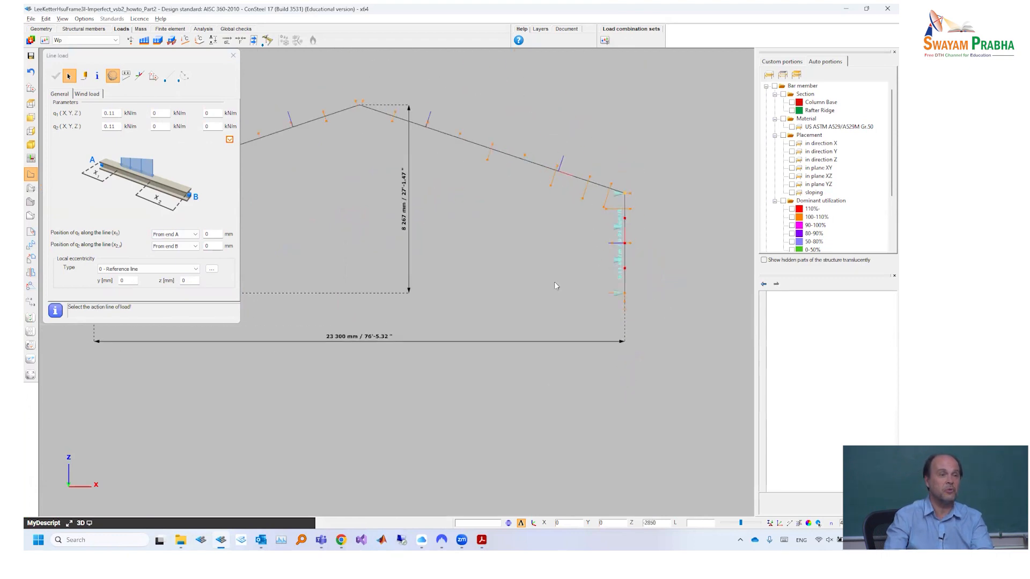
{"action": "scroll", "coordinate": [469, 273], "scroll_direction": "down", "scroll_amount": 2}
{"action": "scroll", "coordinate": [378, 318], "scroll_direction": "up", "scroll_amount": 4}
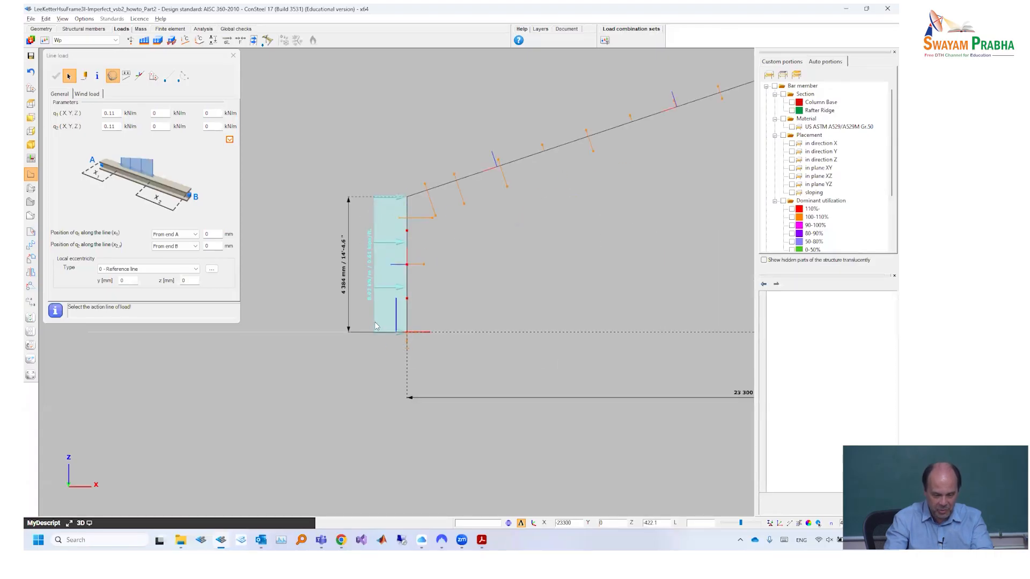
{"action": "scroll", "coordinate": [375, 326], "scroll_direction": "down", "scroll_amount": 4}
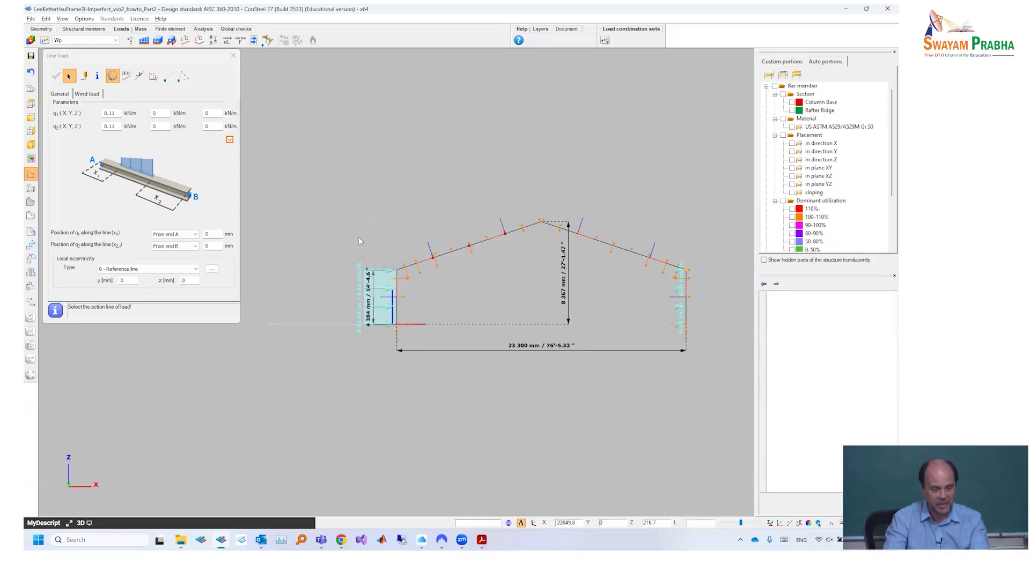
{"action": "middle_click_drag", "start_coordinate": [376, 247], "coordinate": [363, 251]}
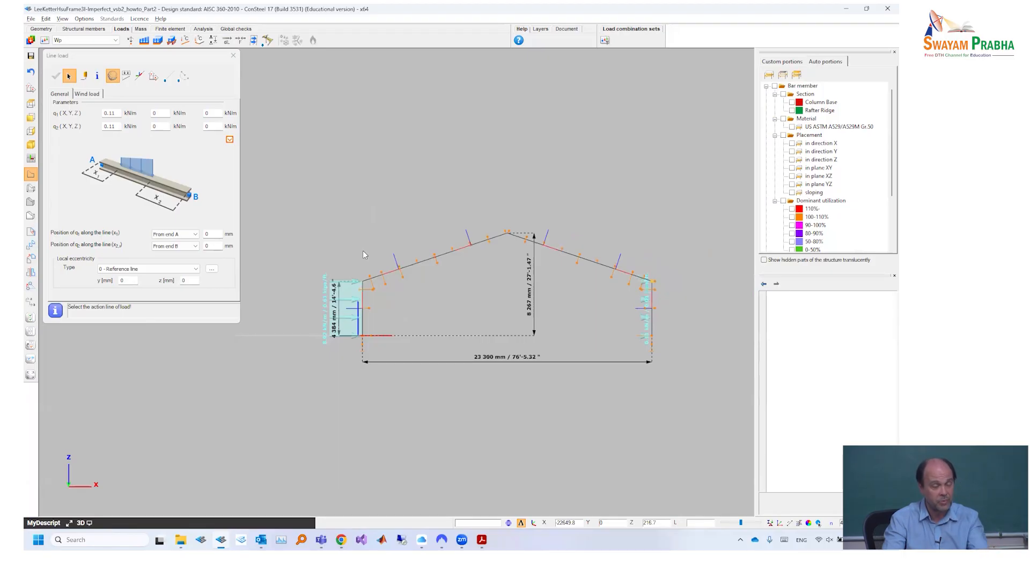
Switch to the PDF in Acrobat Reader, read how the roof beam wind loads are defined and return to ConSteel
{"action": "key", "text": "alt+Tab"}
{"action": "scroll", "coordinate": [388, 309], "scroll_direction": "down", "scroll_amount": 6}
{"action": "scroll", "coordinate": [376, 295], "scroll_direction": "up", "scroll_amount": 3}
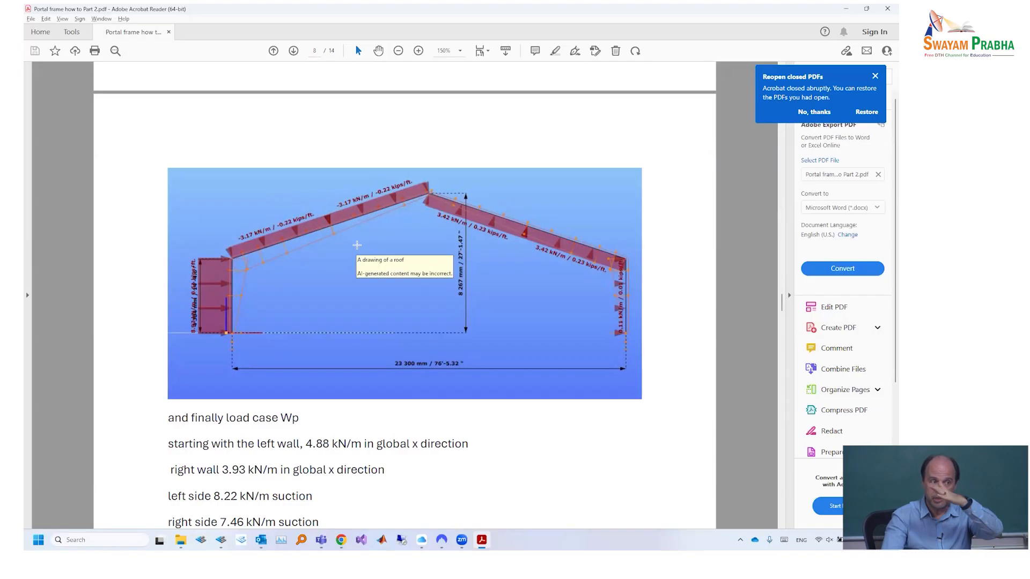
{"action": "scroll", "coordinate": [356, 245], "scroll_direction": "up", "scroll_amount": 12}
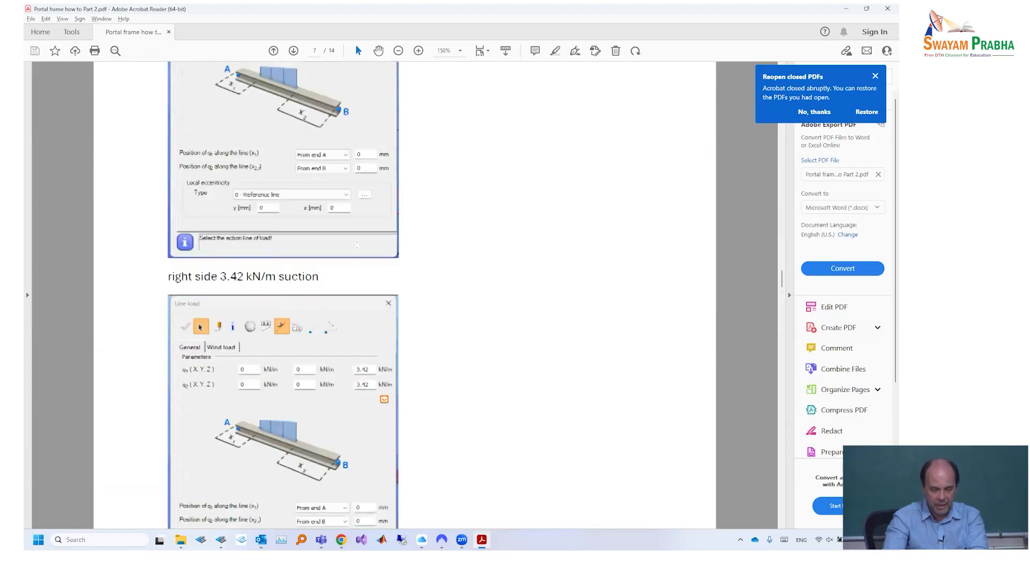
{"action": "scroll", "coordinate": [357, 245], "scroll_direction": "up", "scroll_amount": 2}
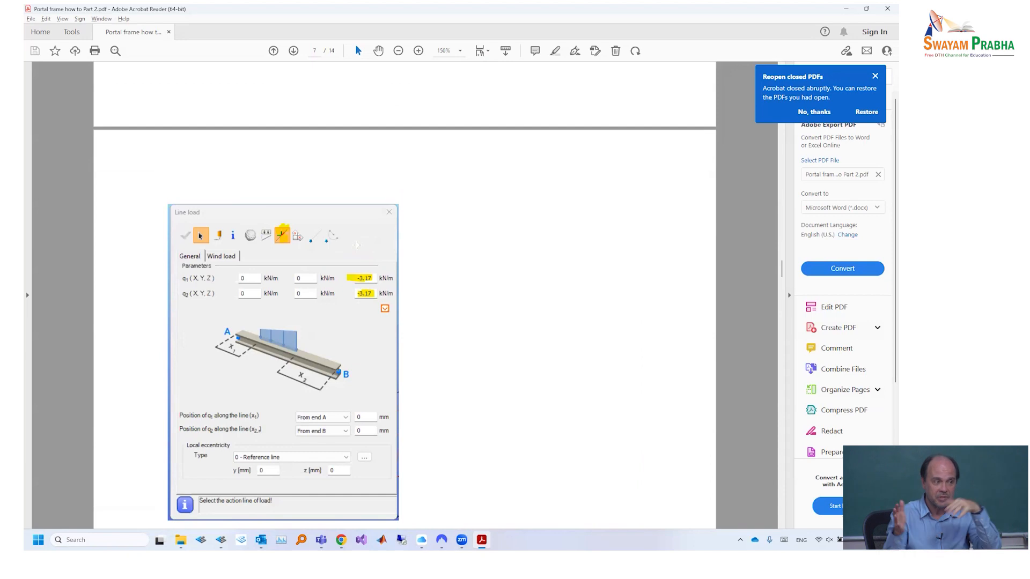
{"action": "scroll", "coordinate": [400, 236], "scroll_direction": "up", "scroll_amount": 16}
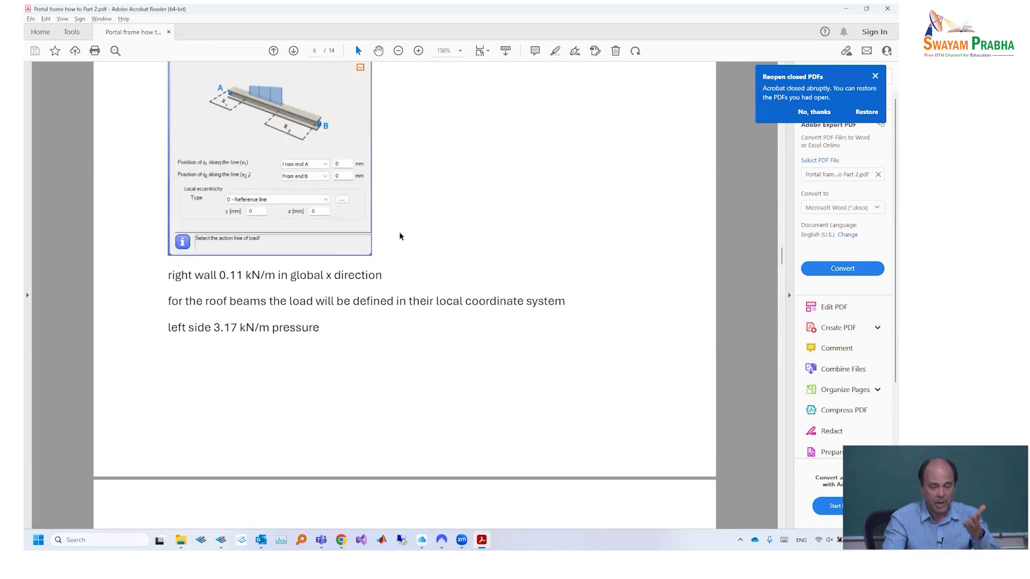
{"action": "key", "text": "alt+Tab"}
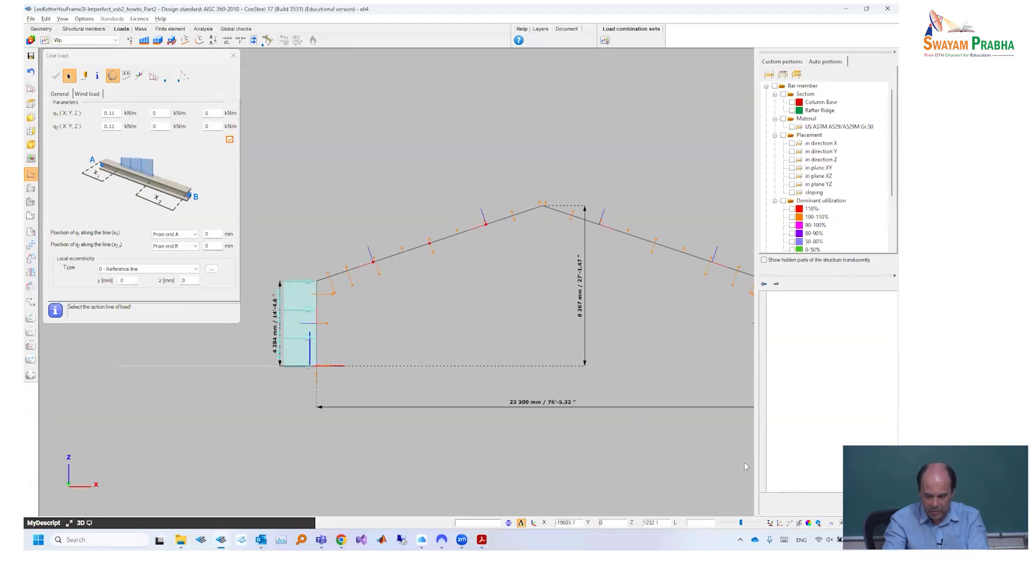
Examine the orientation of the left rafter's local coordinate system in 3D
{"action": "scroll", "coordinate": [435, 259], "scroll_direction": "up", "scroll_amount": 3}
{"action": "scroll", "coordinate": [446, 274], "scroll_direction": "down", "scroll_amount": 3}
{"action": "middle_click_drag", "start_coordinate": [443, 302], "coordinate": [391, 290]}
{"action": "scroll", "coordinate": [381, 288], "scroll_direction": "up", "scroll_amount": 5}
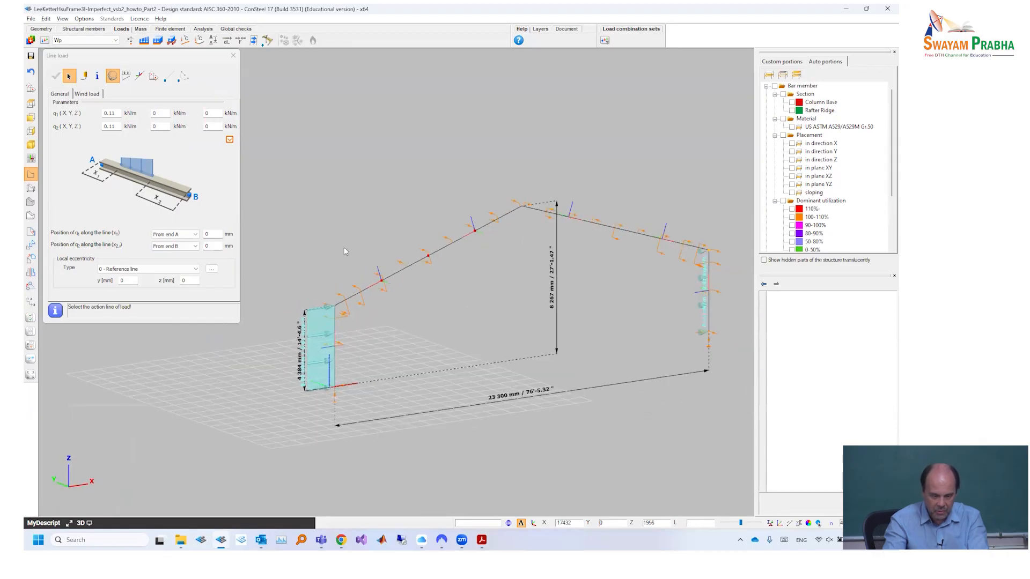
{"action": "scroll", "coordinate": [338, 267], "scroll_direction": "up", "scroll_amount": 2}
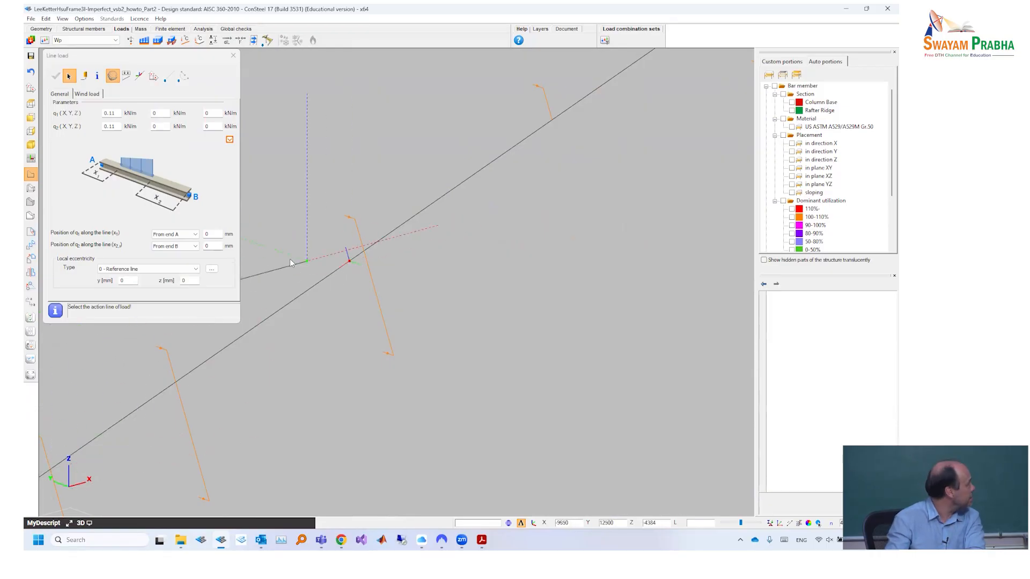
{"action": "scroll", "coordinate": [330, 235], "scroll_direction": "down", "scroll_amount": 3}
{"action": "scroll", "coordinate": [241, 139], "scroll_direction": "down", "scroll_amount": 2}
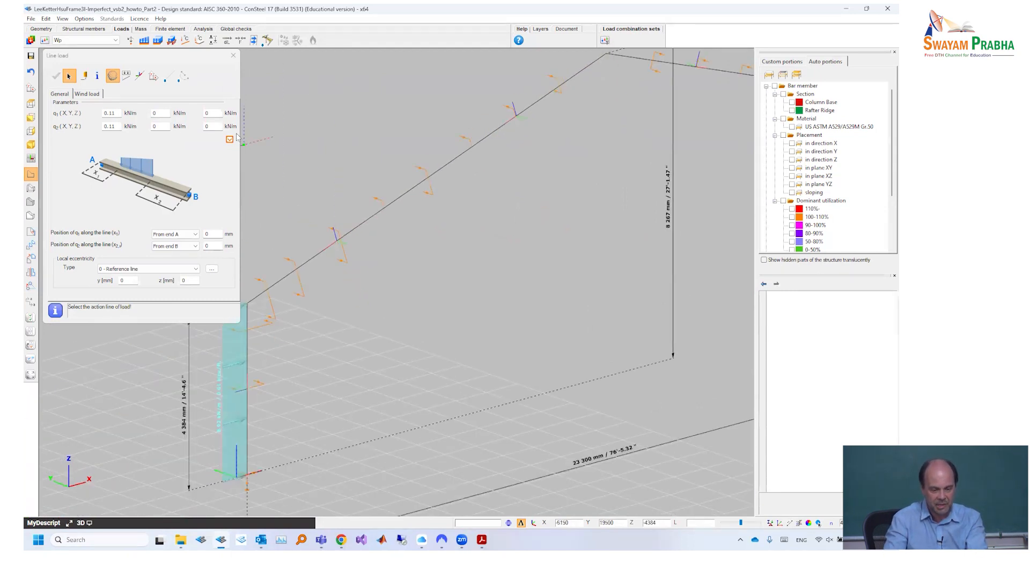
Compare with the frame's wind load diagram in the PDF and return to ConSteel
{"action": "key", "text": "alt+Tab"}
{"action": "scroll", "coordinate": [338, 315], "scroll_direction": "down", "scroll_amount": 10}
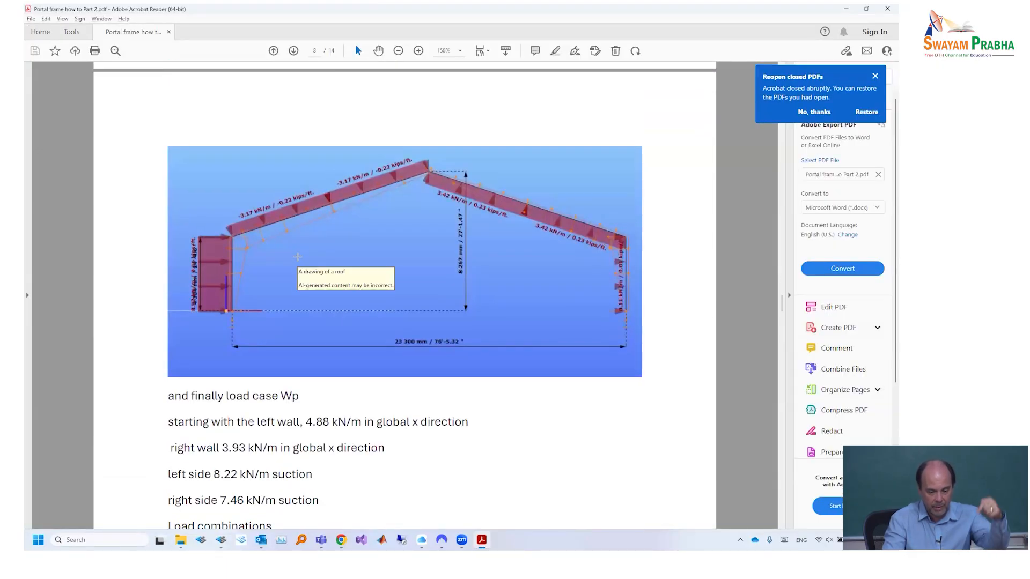
{"action": "key", "text": "alt+Tab"}
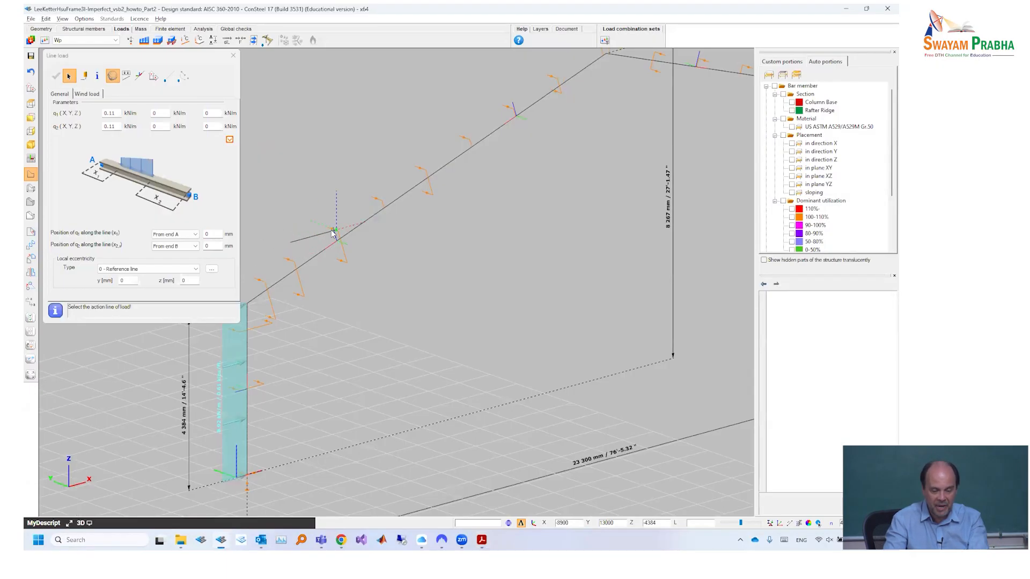
Switch the line load to the member's local coordinate system and set the X components of q1 and q2 to 0
{"action": "left_click", "coordinate": [139, 77]}
{"action": "double_click", "coordinate": [110, 113]}
{"action": "type", "text": "0"}
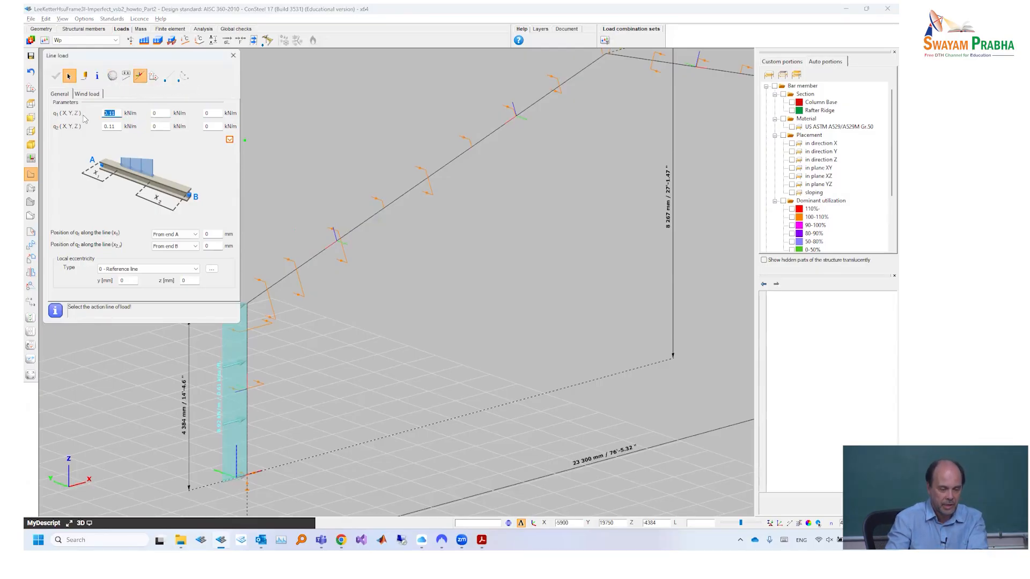
{"action": "left_click_drag", "start_coordinate": [117, 126], "coordinate": [63, 129]}
{"action": "type", "text": "0"}
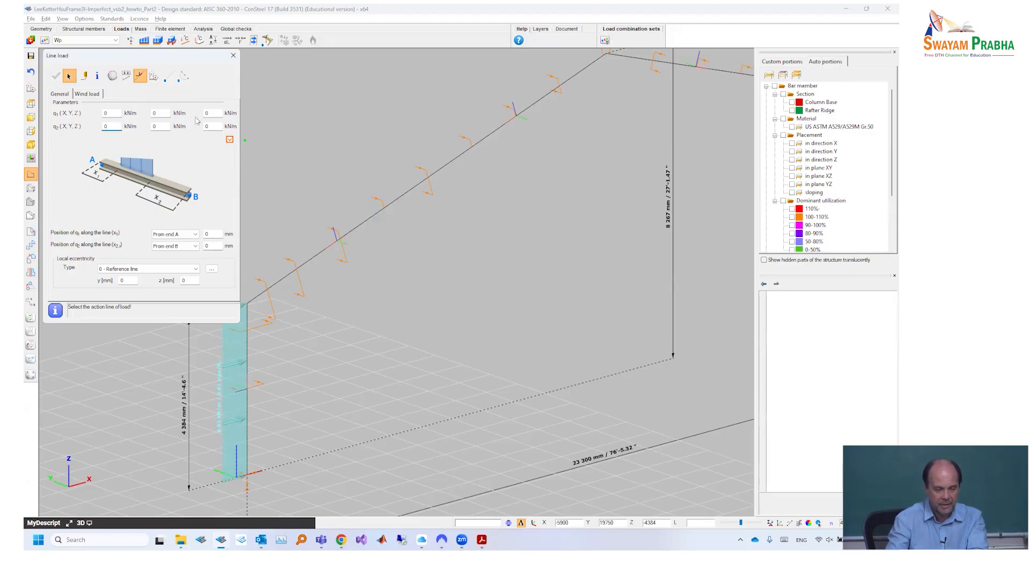
Switch to the PDF in Acrobat Reader, read the wind load value and direction for the left roof beam and return to ConSteel
{"action": "key", "text": "alt+Tab"}
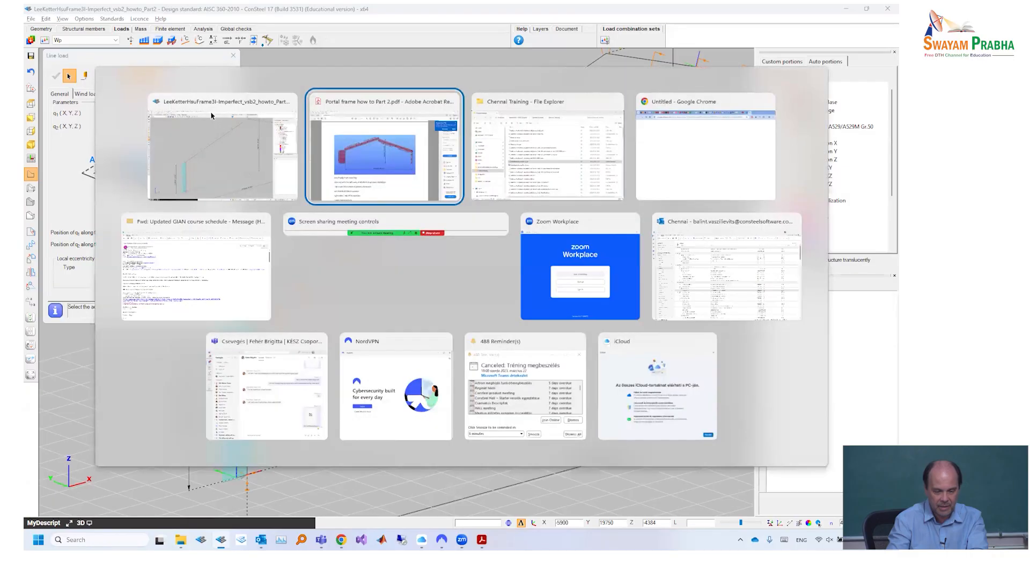
{"action": "scroll", "coordinate": [341, 364], "scroll_direction": "up", "scroll_amount": 12}
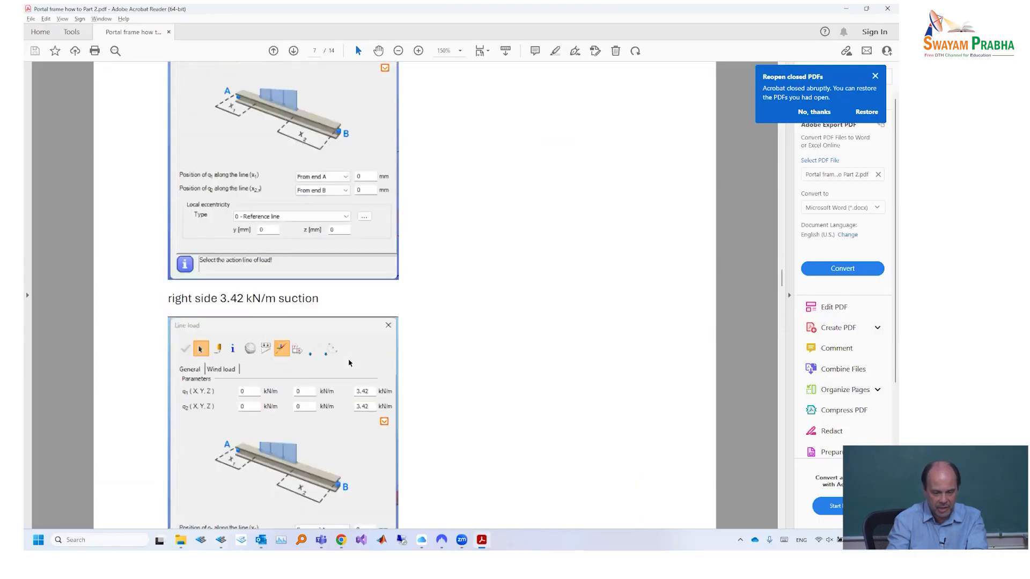
{"action": "scroll", "coordinate": [349, 363], "scroll_direction": "up", "scroll_amount": 5}
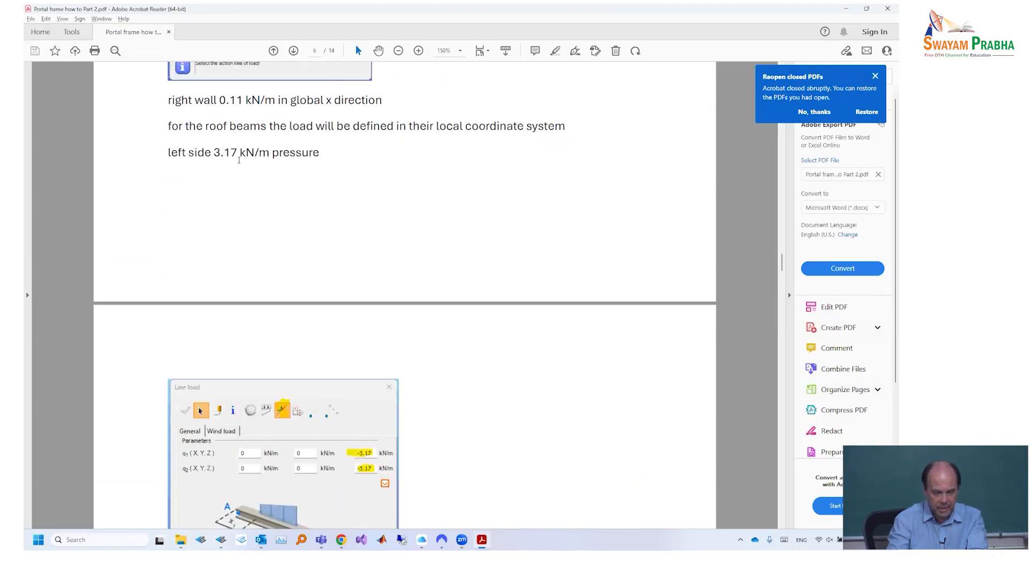
{"action": "scroll", "coordinate": [239, 159], "scroll_direction": "down", "scroll_amount": 2}
{"action": "key", "text": "alt+Tab"}
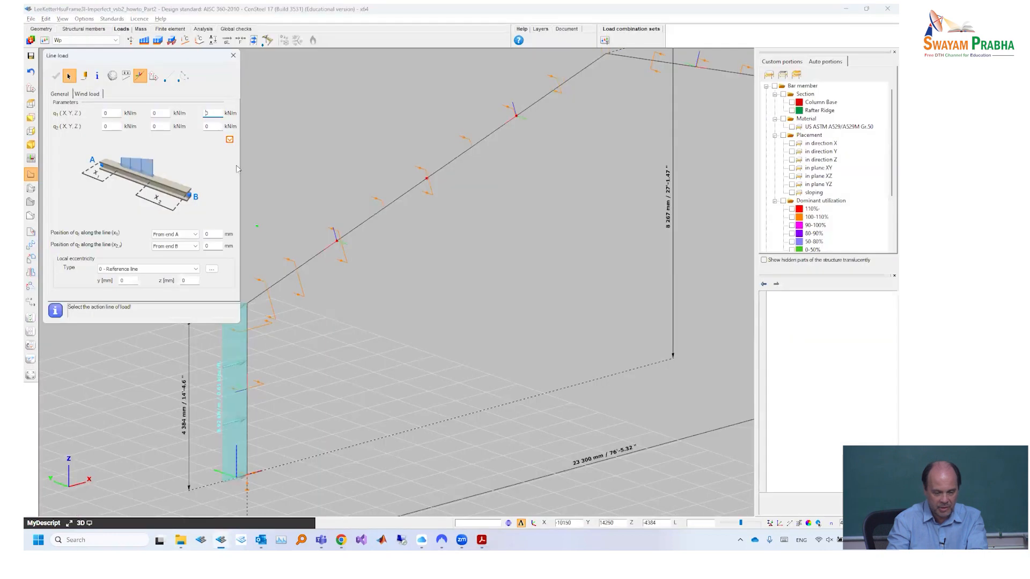
Set the Z components of q1 and q2 to -3.17 kN/m and apply the line load to both left rafter segments
{"action": "left_click_drag", "start_coordinate": [214, 113], "coordinate": [146, 115]}
{"action": "type", "text": "-3.17"}
{"action": "left_click", "coordinate": [206, 126]}
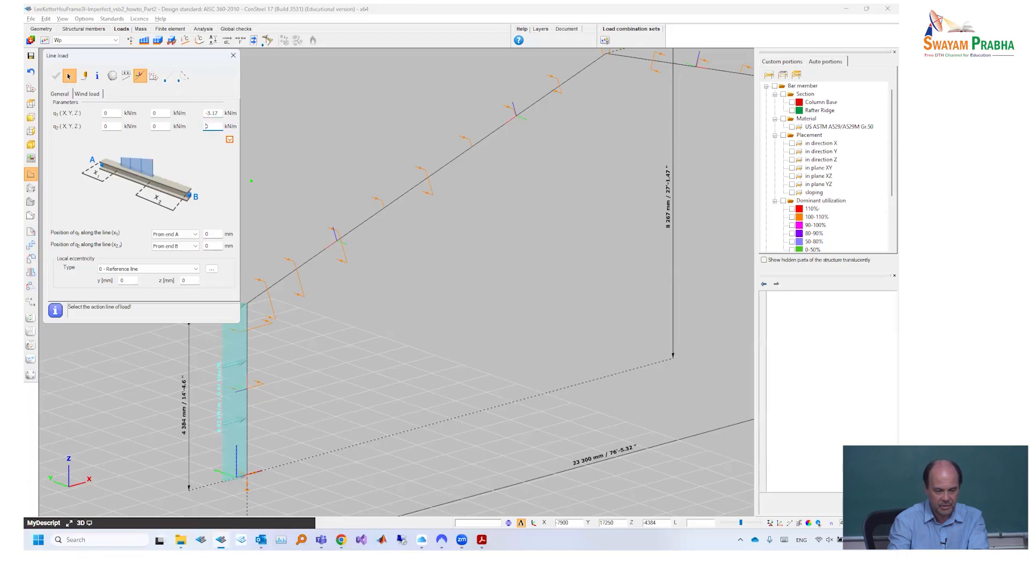
{"action": "type", "text": "-3.17"}
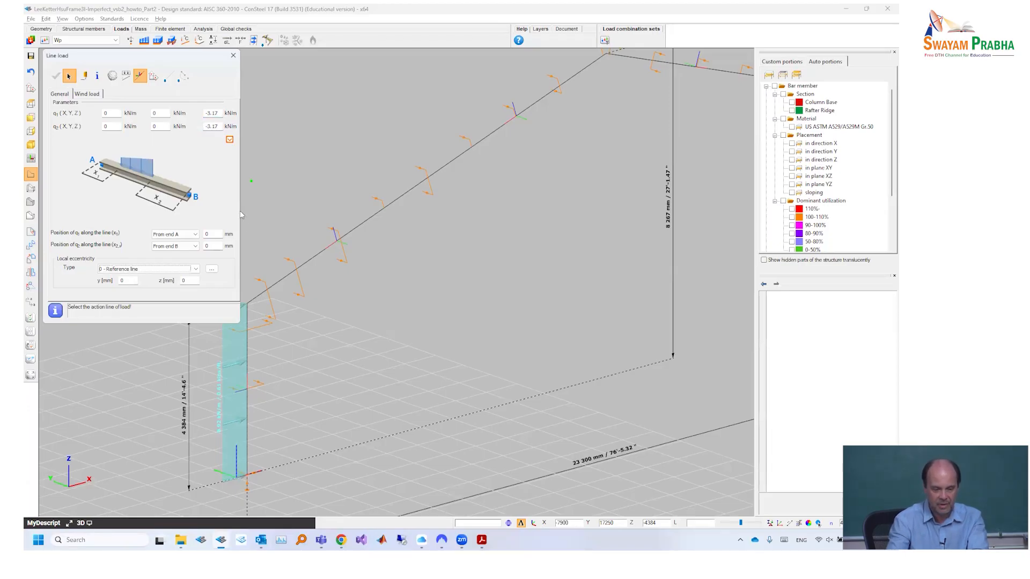
{"action": "left_click", "coordinate": [290, 273]}
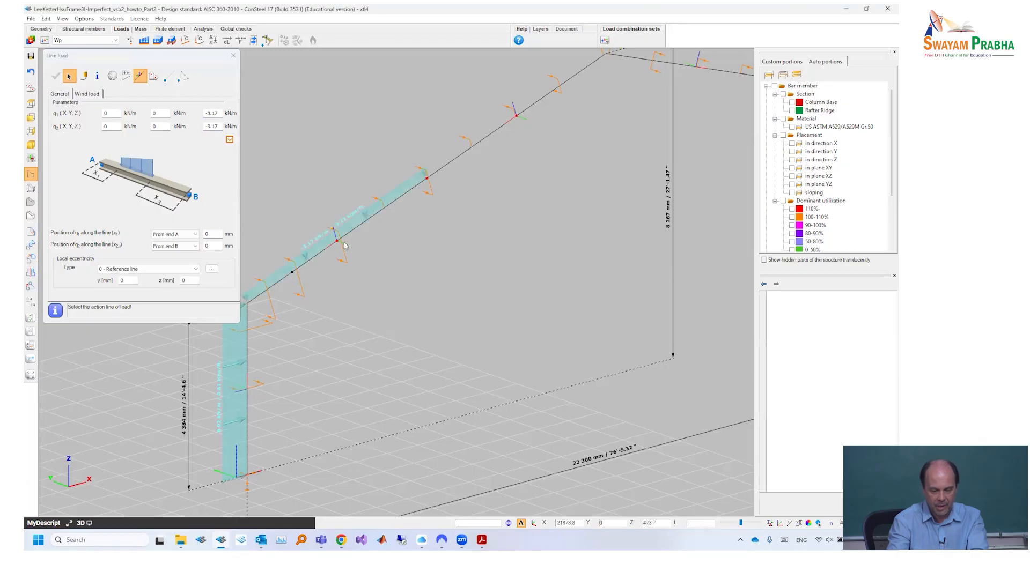
{"action": "left_click", "coordinate": [446, 166]}
{"action": "scroll", "coordinate": [495, 205], "scroll_direction": "down", "scroll_amount": 1}
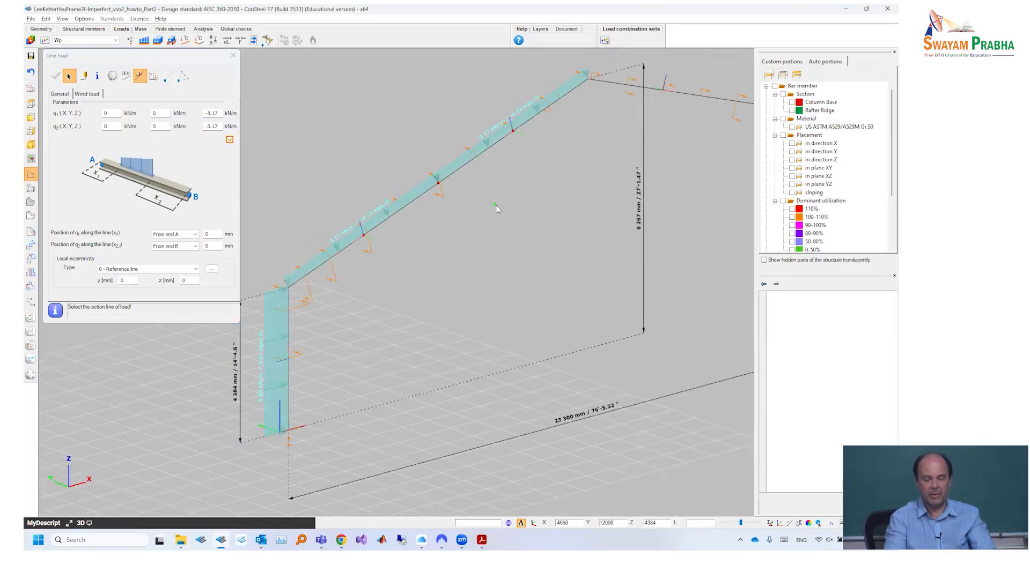
{"action": "scroll", "coordinate": [496, 204], "scroll_direction": "down", "scroll_amount": 2}
{"action": "scroll", "coordinate": [510, 206], "scroll_direction": "down", "scroll_amount": 1}
{"action": "middle_click_drag", "start_coordinate": [511, 206], "coordinate": [468, 225]}
{"action": "scroll", "coordinate": [547, 162], "scroll_direction": "up", "scroll_amount": 1}
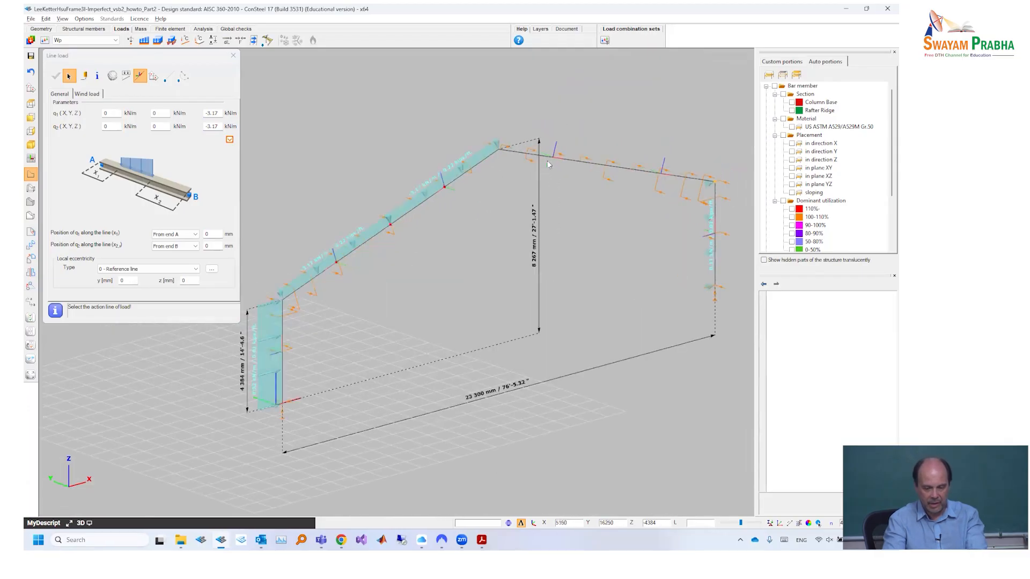
Switch to the PDF in Acrobat Reader, check the right roof beam's suction load against the wind load diagram and return to ConSteel
{"action": "key", "text": "alt+Tab"}
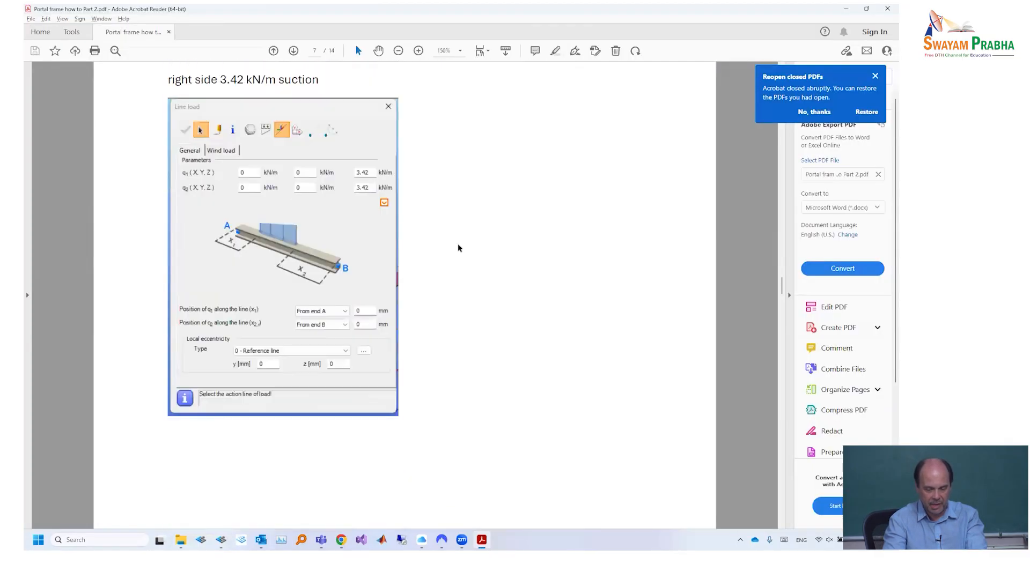
{"action": "scroll", "coordinate": [460, 249], "scroll_direction": "down", "scroll_amount": 5}
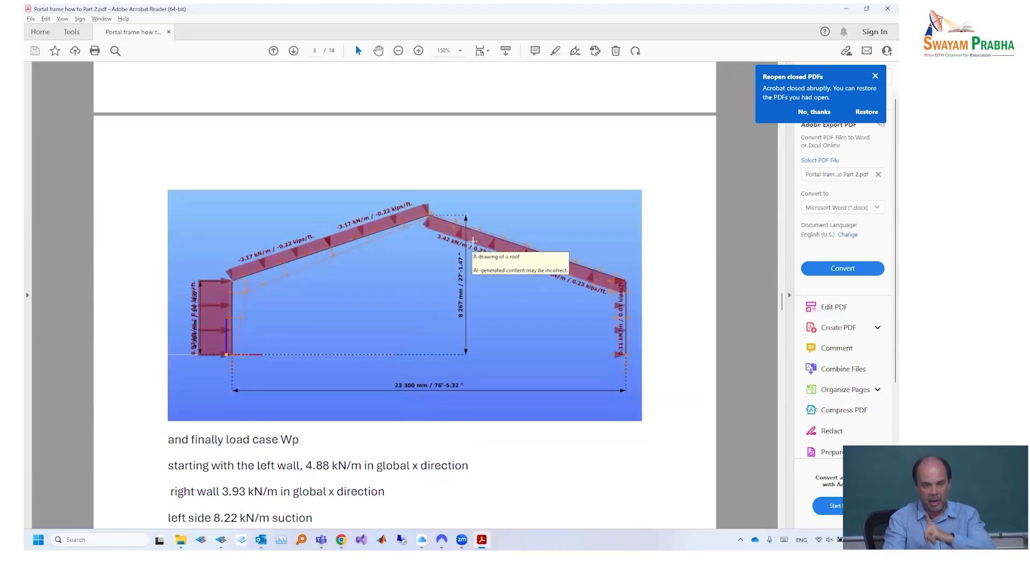
{"action": "scroll", "coordinate": [473, 244], "scroll_direction": "up", "scroll_amount": 3}
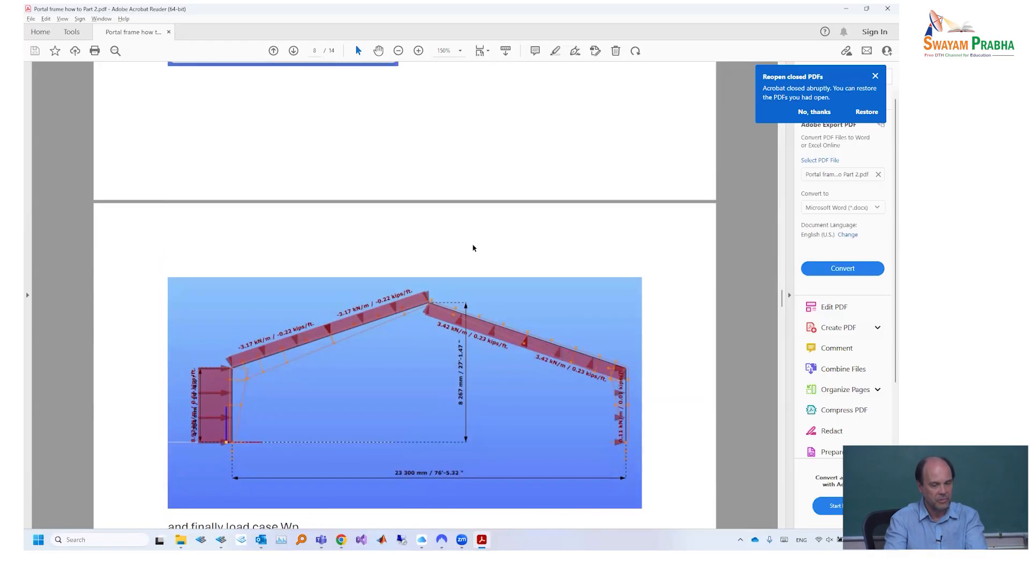
{"action": "scroll", "coordinate": [473, 248], "scroll_direction": "up", "scroll_amount": 10}
{"action": "key", "text": "alt+Tab"}
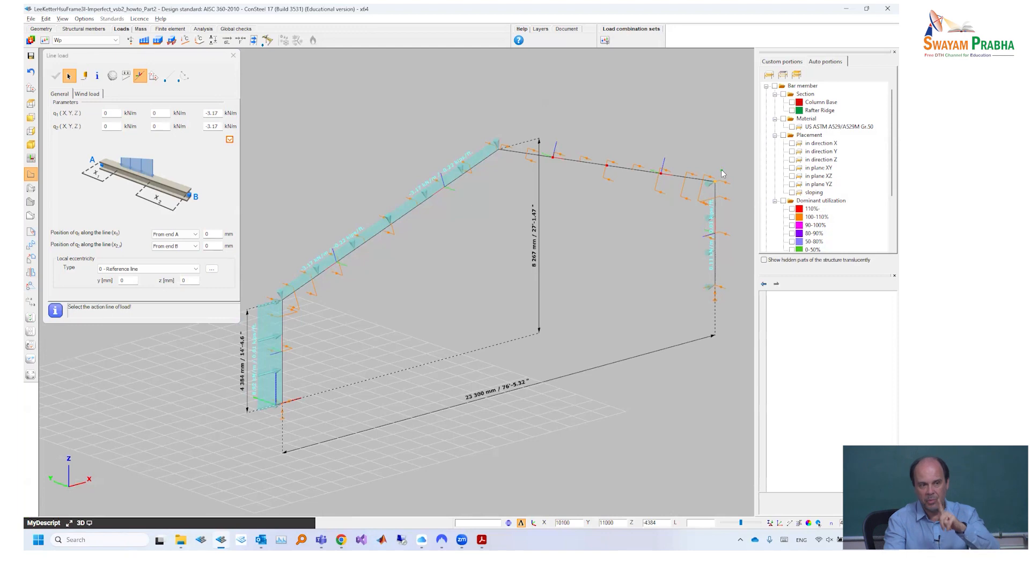
{"action": "key", "text": "alt+Tab"}
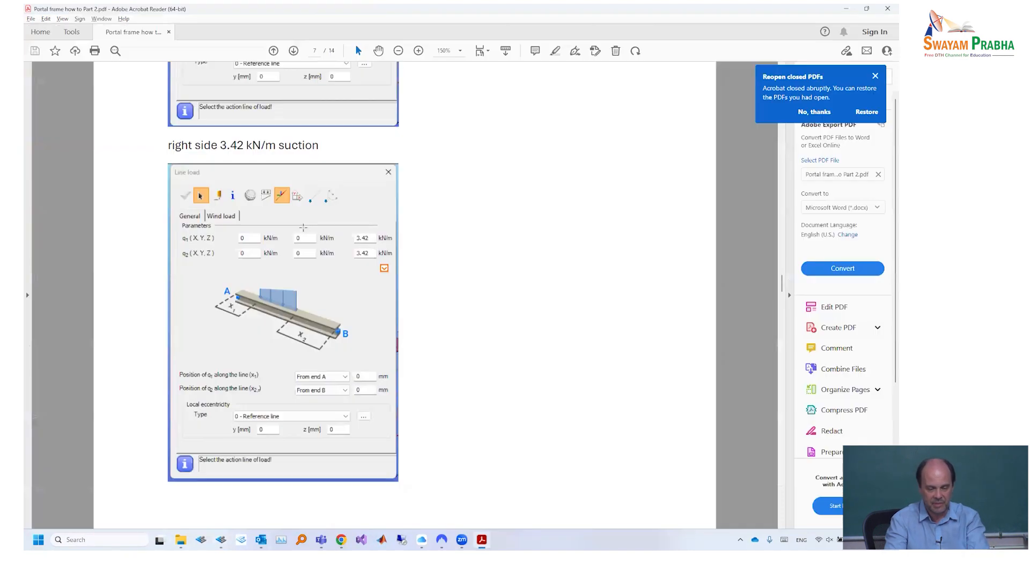
{"action": "scroll", "coordinate": [240, 225], "scroll_direction": "up", "scroll_amount": 1}
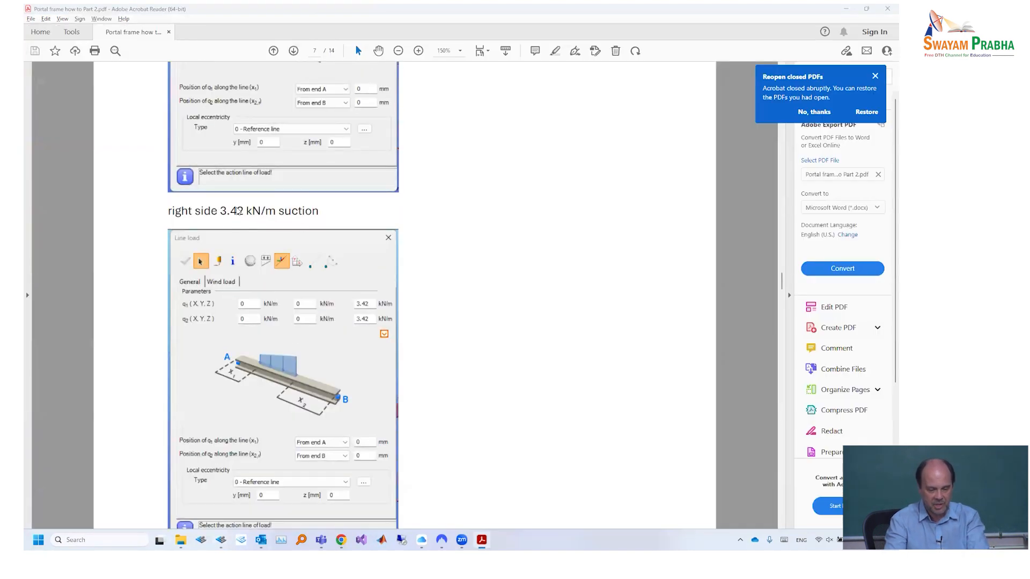
{"action": "key", "text": "alt+Tab"}
Set the Z components of q1 and q2 to 3.42 kN/m and apply the line load to the right rafter
{"action": "type", "text": "3.42"}
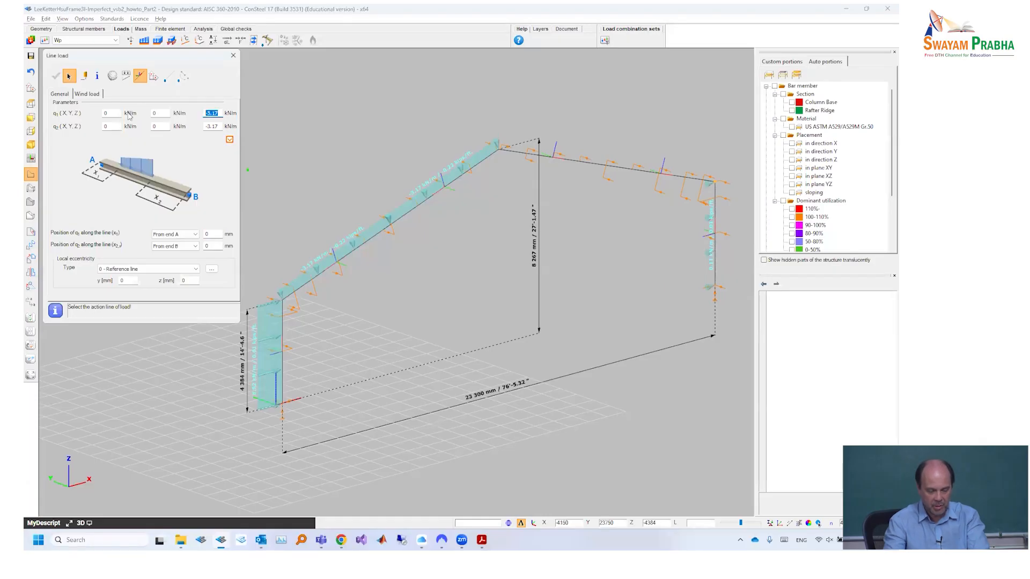
{"action": "key", "text": "Tab"}
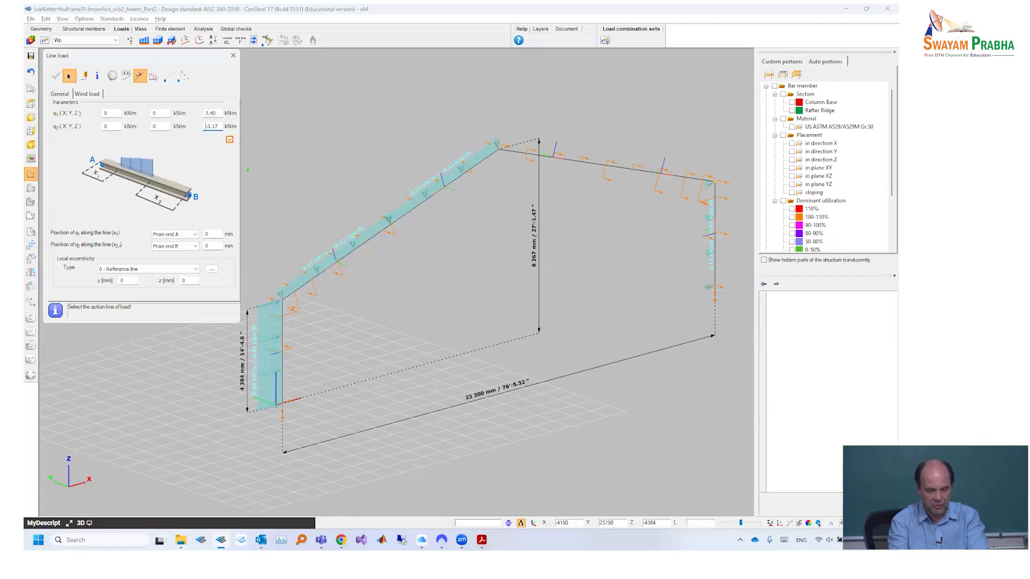
{"action": "type", "text": "3.42"}
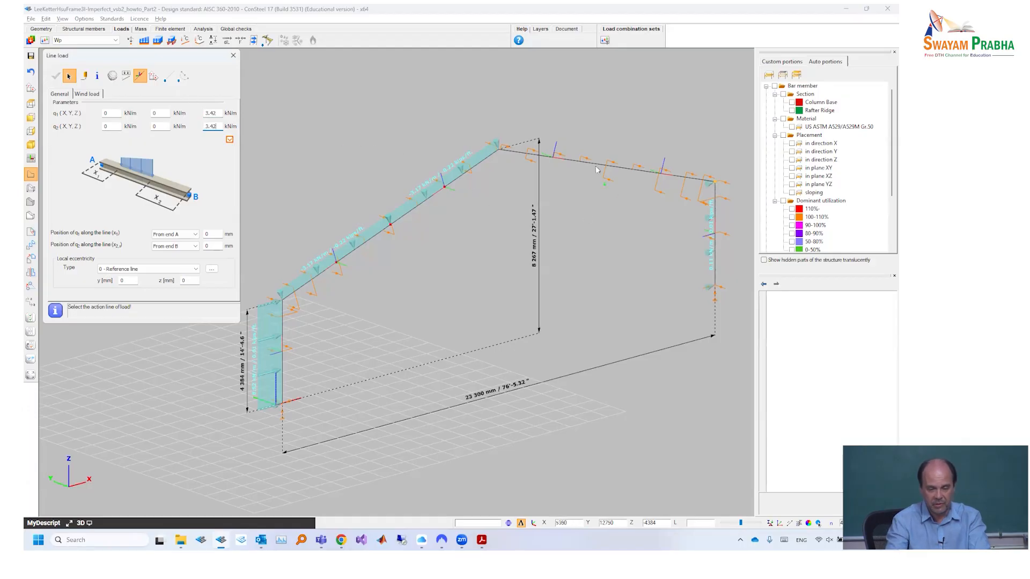
{"action": "left_click", "coordinate": [645, 172]}
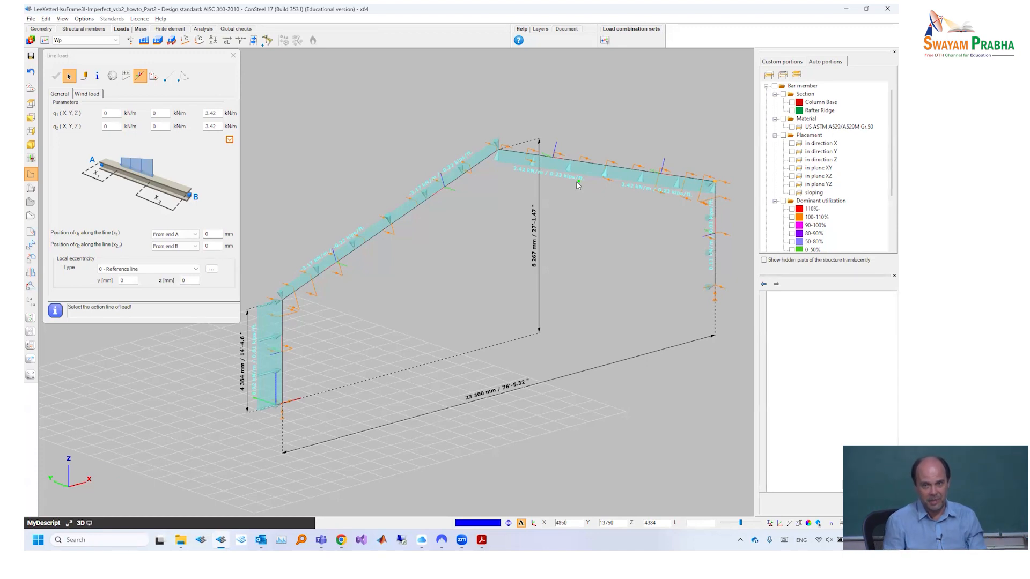
{"action": "middle_click_drag", "start_coordinate": [540, 192], "coordinate": [470, 202]}
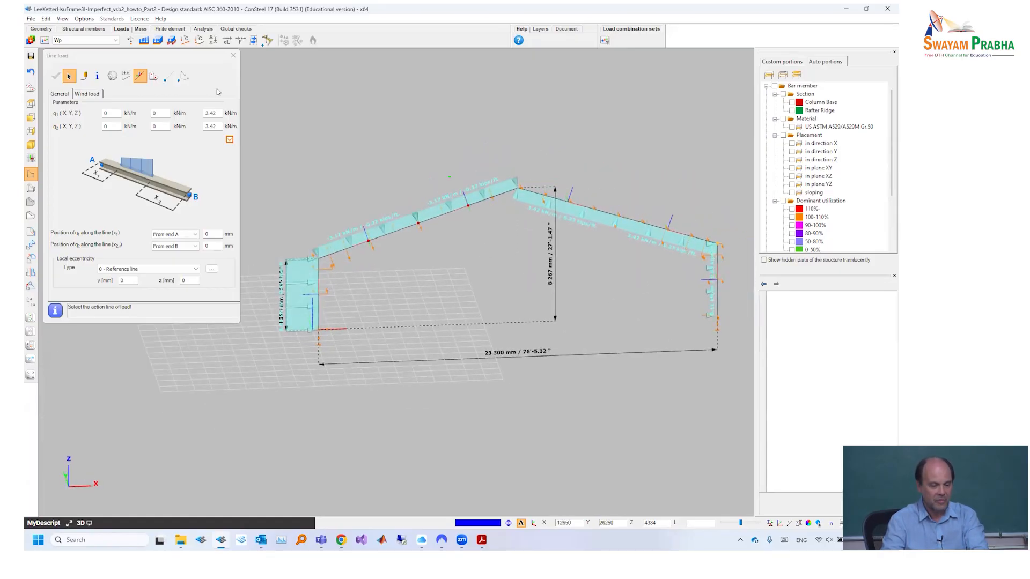
Make Wn the active load case and check in the PDF in Acrobat Reader which wind loads belong to the remaining load case
{"action": "left_click", "coordinate": [68, 43]}
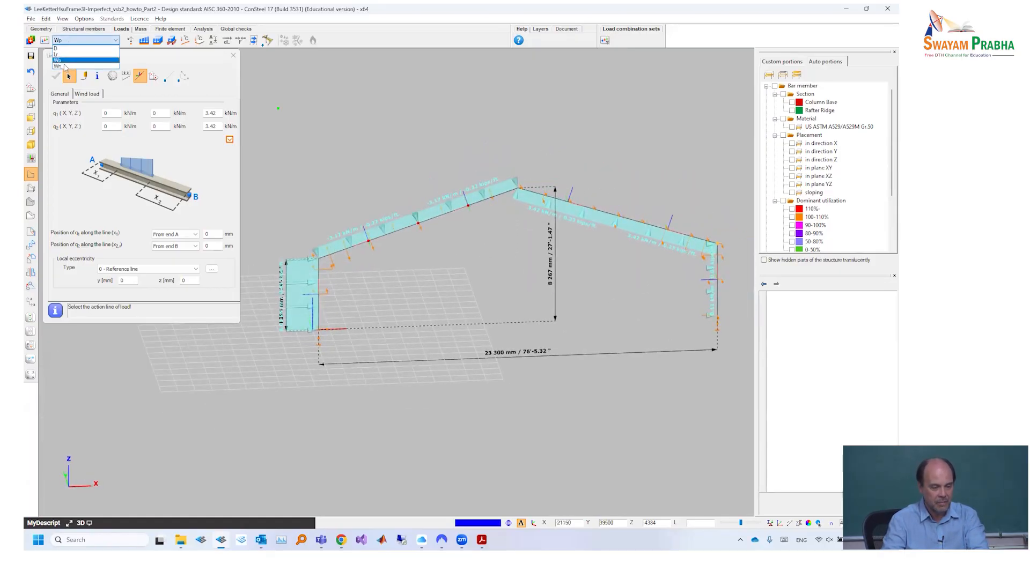
{"action": "left_click", "coordinate": [64, 67]}
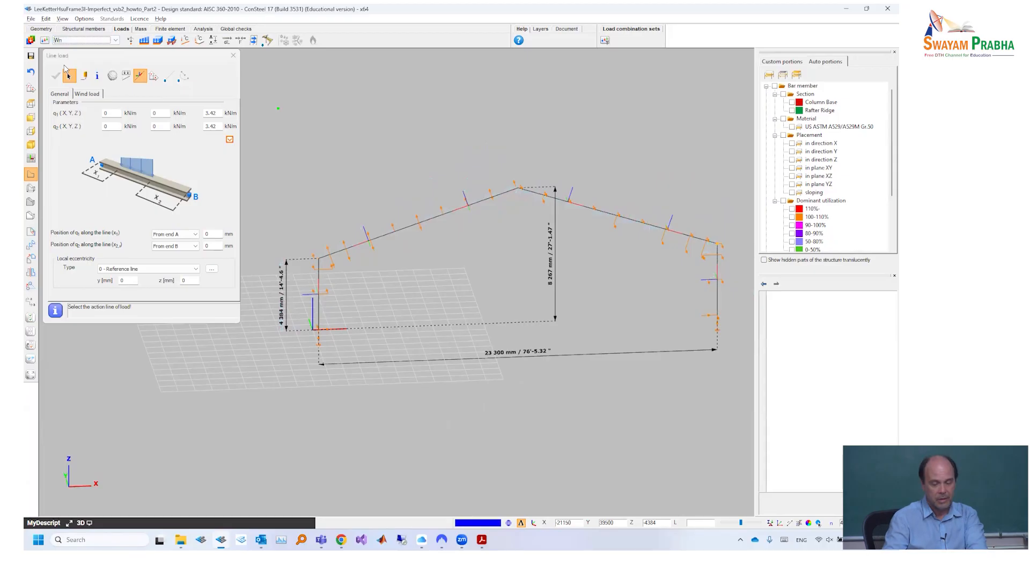
{"action": "key", "text": "alt+Tab"}
{"action": "scroll", "coordinate": [273, 243], "scroll_direction": "down", "scroll_amount": 10}
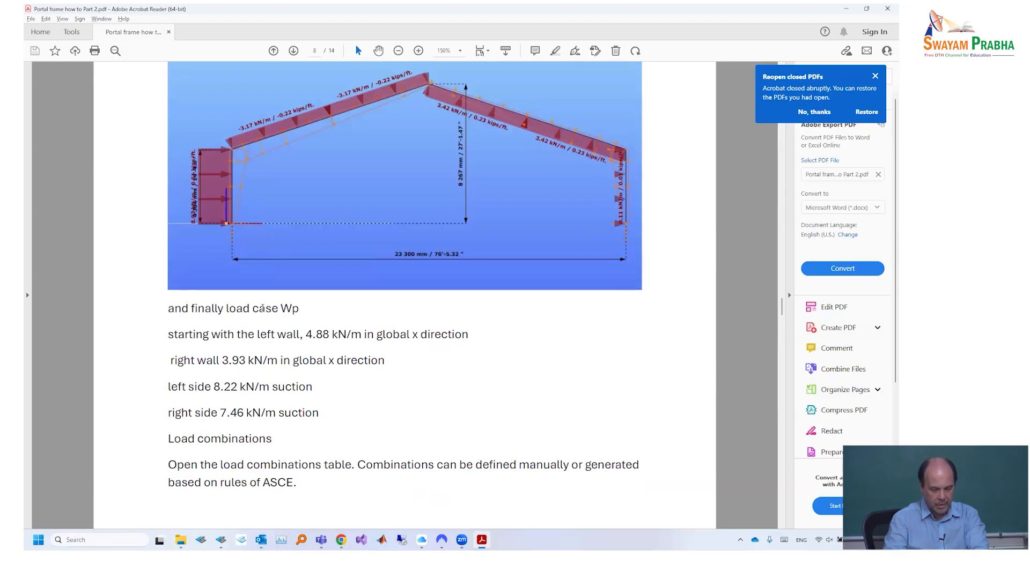
{"action": "scroll", "coordinate": [262, 308], "scroll_direction": "down", "scroll_amount": 5}
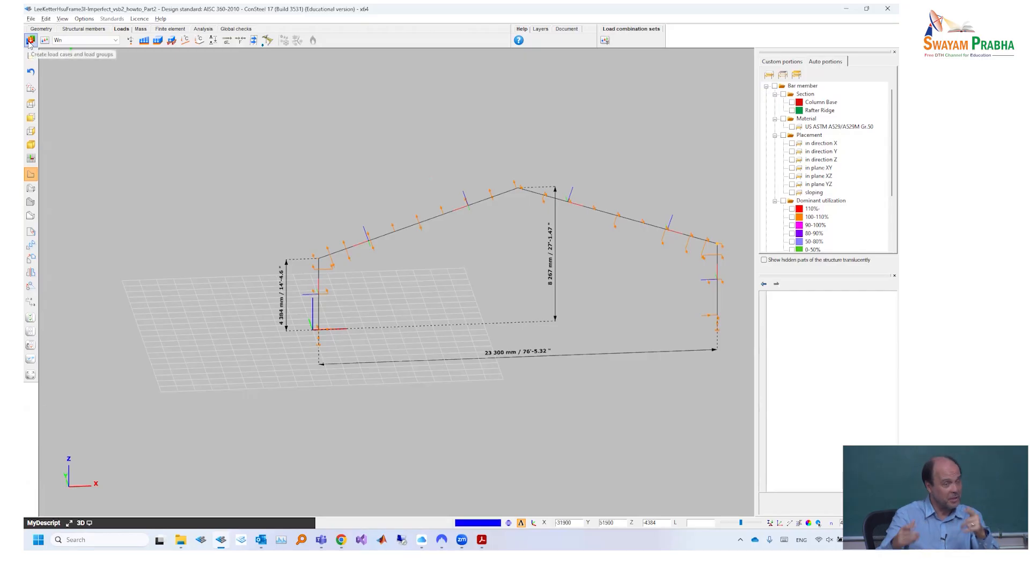
Rename wind load case Wp as Wn2 and wind load case Wn as Wp in the load case definitions
{"action": "left_click", "coordinate": [30, 42]}
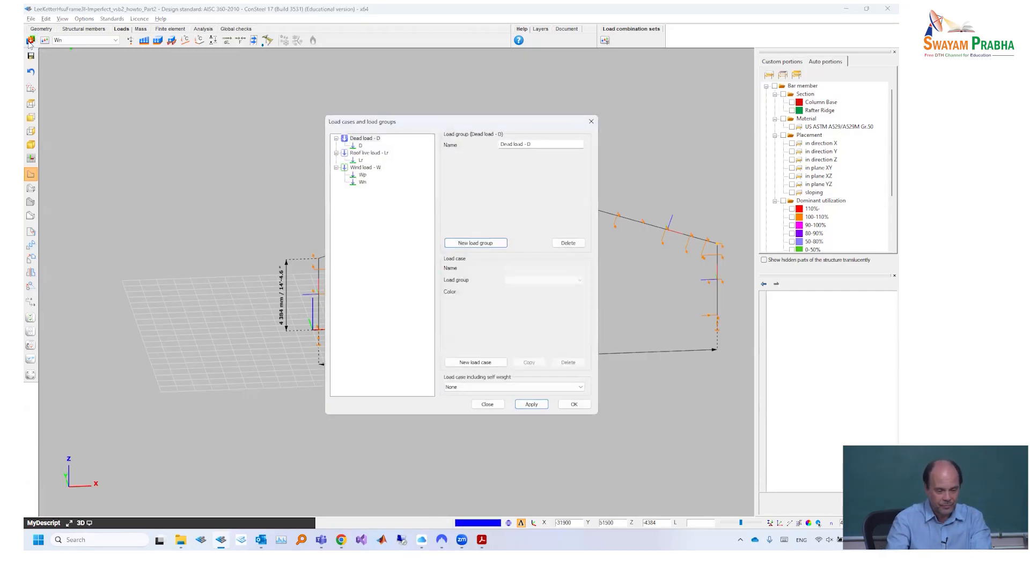
{"action": "left_click", "coordinate": [364, 176]}
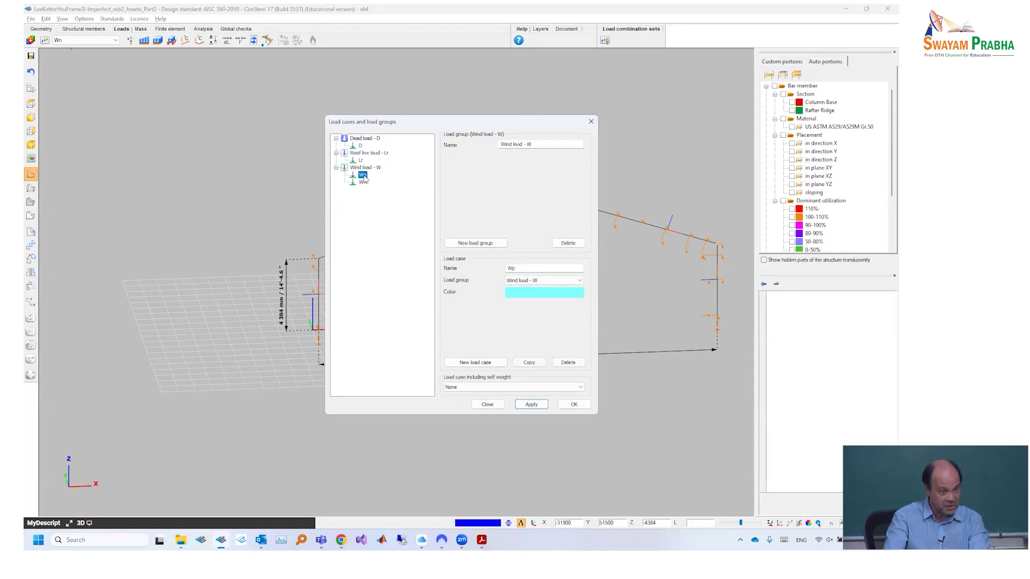
{"action": "left_click", "coordinate": [528, 268]}
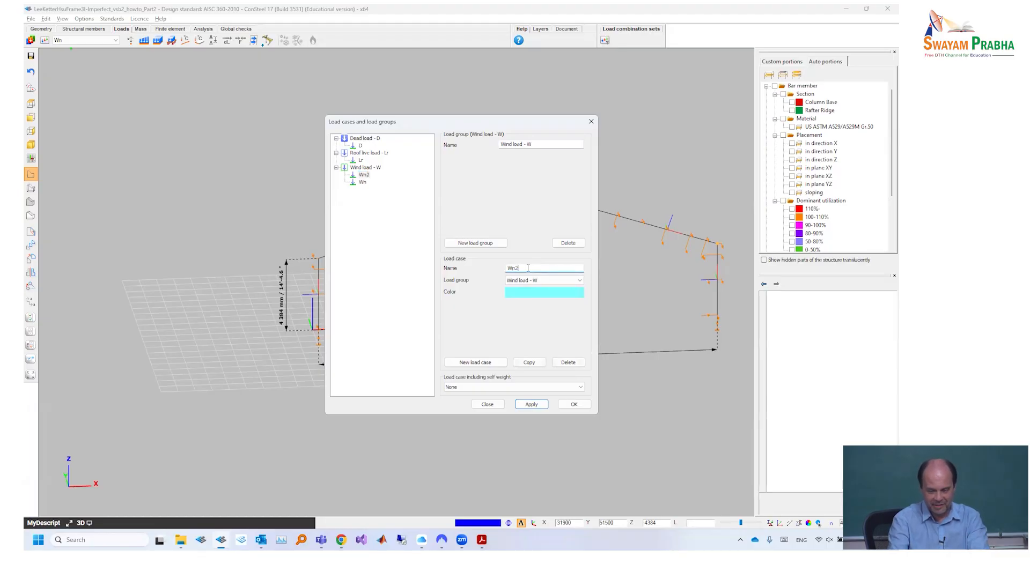
{"action": "left_click", "coordinate": [531, 404]}
{"action": "left_click", "coordinate": [363, 182]}
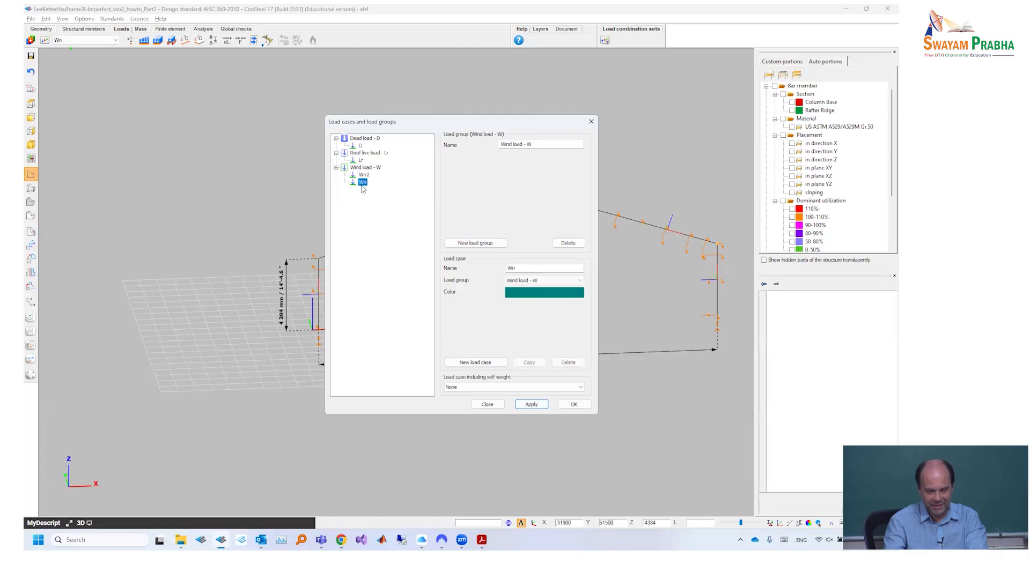
{"action": "left_click", "coordinate": [540, 275]}
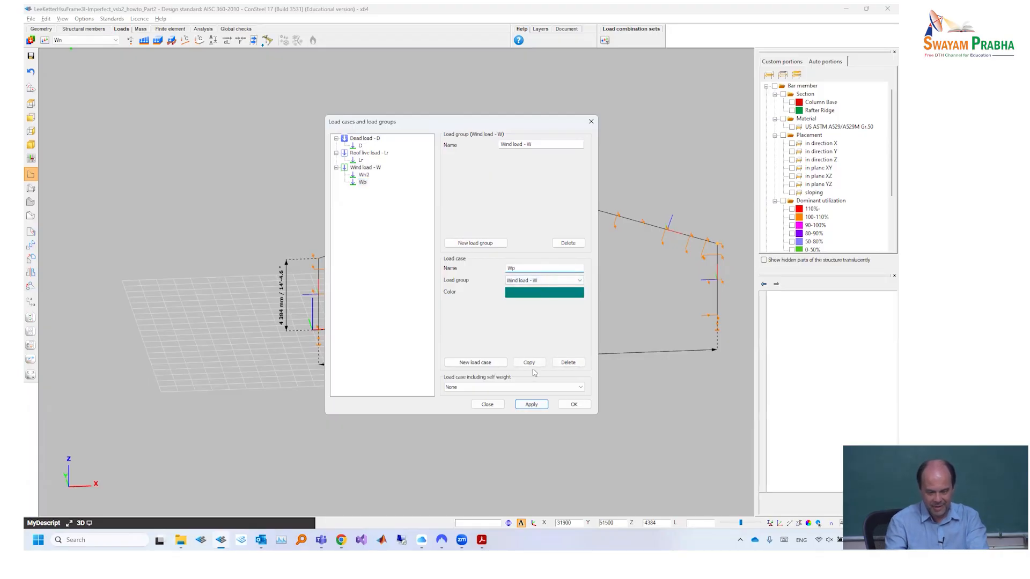
{"action": "left_click", "coordinate": [531, 404]}
Rename load case Wn2 as Wn, confirm the load case definitions and display the loads of Wn on the frame
{"action": "left_click", "coordinate": [364, 175]}
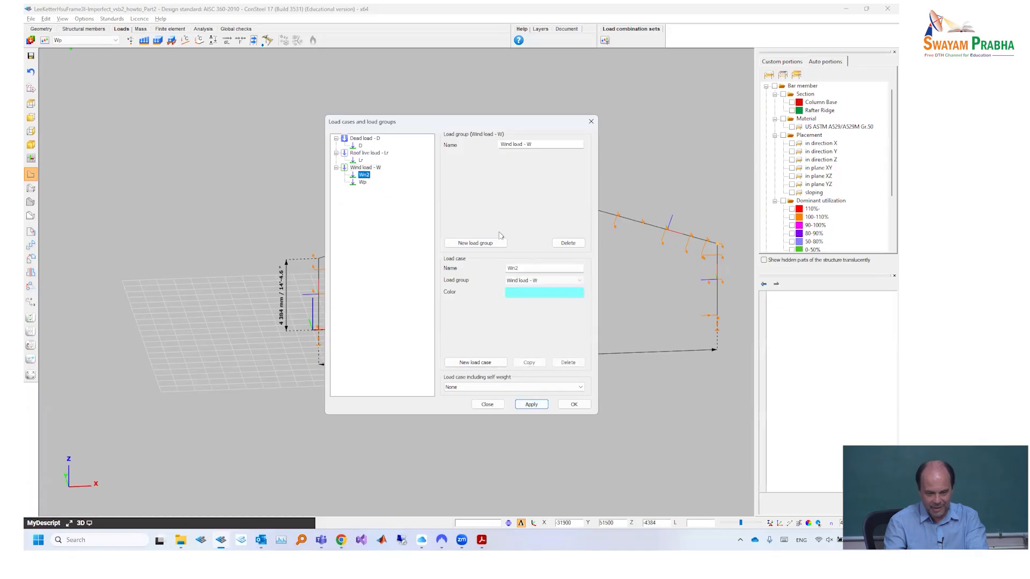
{"action": "left_click", "coordinate": [539, 268]}
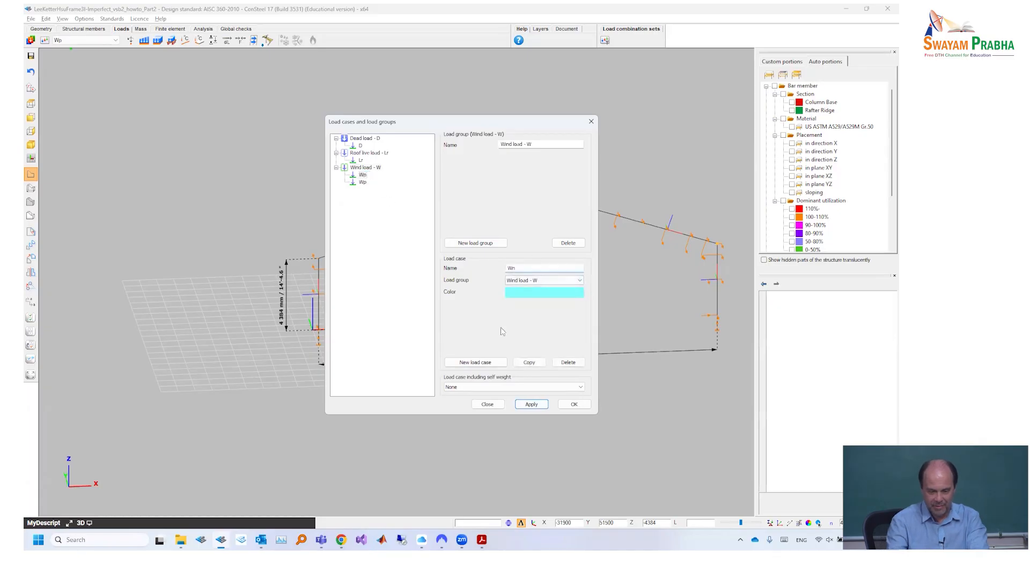
{"action": "left_click", "coordinate": [531, 404]}
{"action": "left_click", "coordinate": [573, 405]}
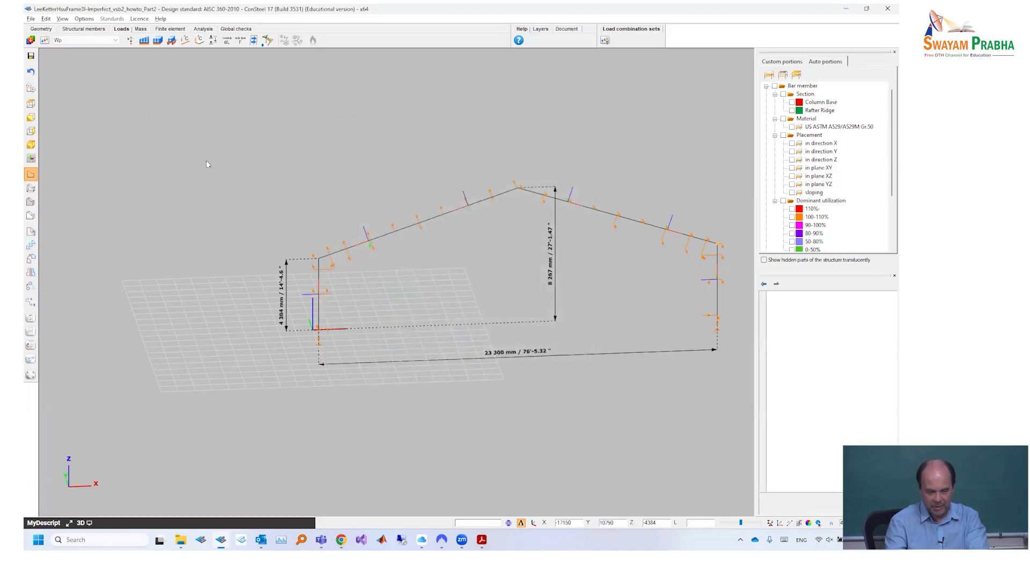
{"action": "left_click", "coordinate": [81, 40]}
{"action": "left_click", "coordinate": [77, 61]}
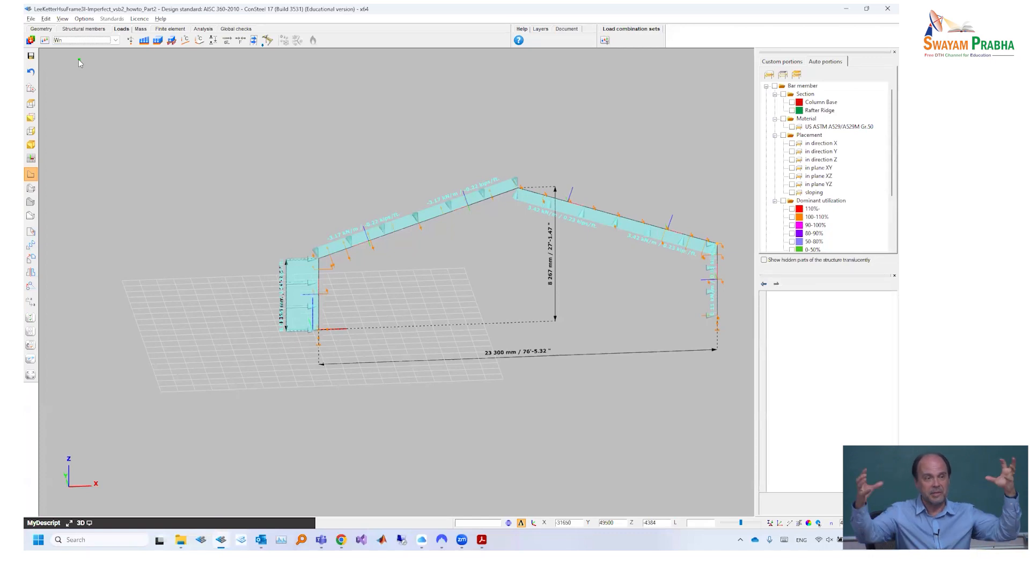
Make Wp the active load case and switch to its list of wind loads in the PDF in Acrobat Reader
{"action": "left_click", "coordinate": [84, 40]}
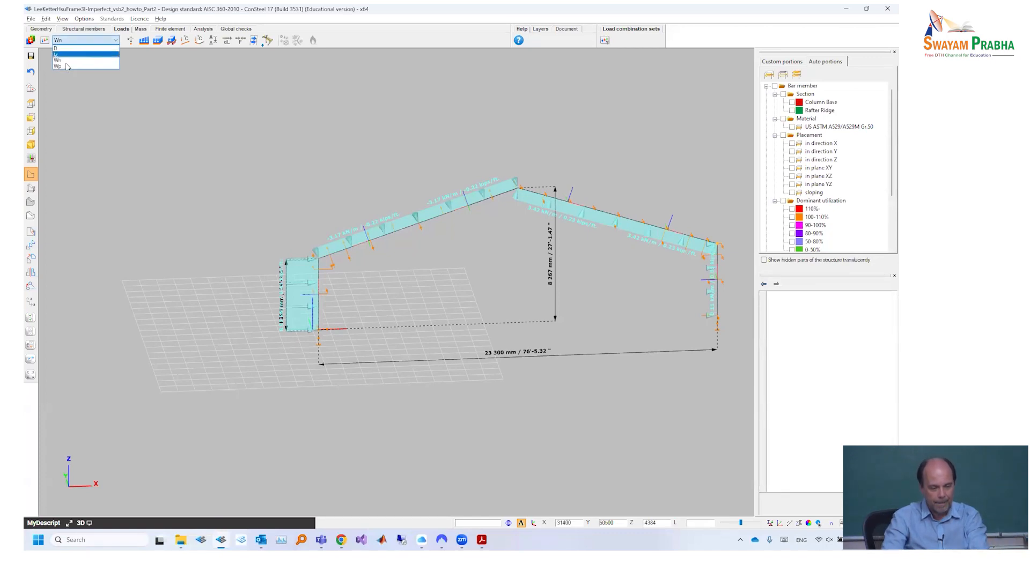
{"action": "left_click", "coordinate": [91, 65]}
{"action": "key", "text": "alt+Tab"}
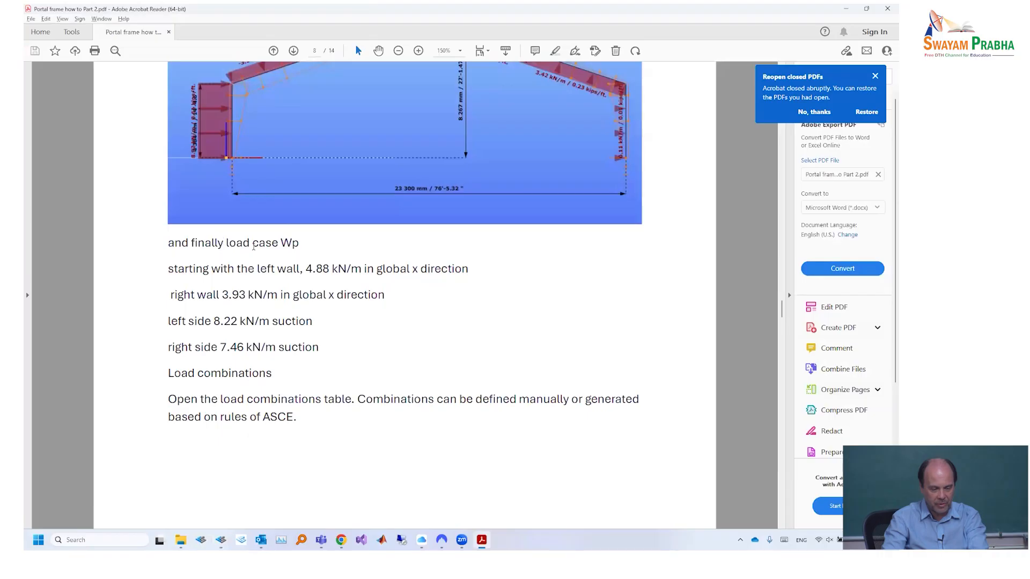
Look up the list of wind loads for load case Wp in the PDF
{"action": "scroll", "coordinate": [254, 247], "scroll_direction": "down", "scroll_amount": 15}
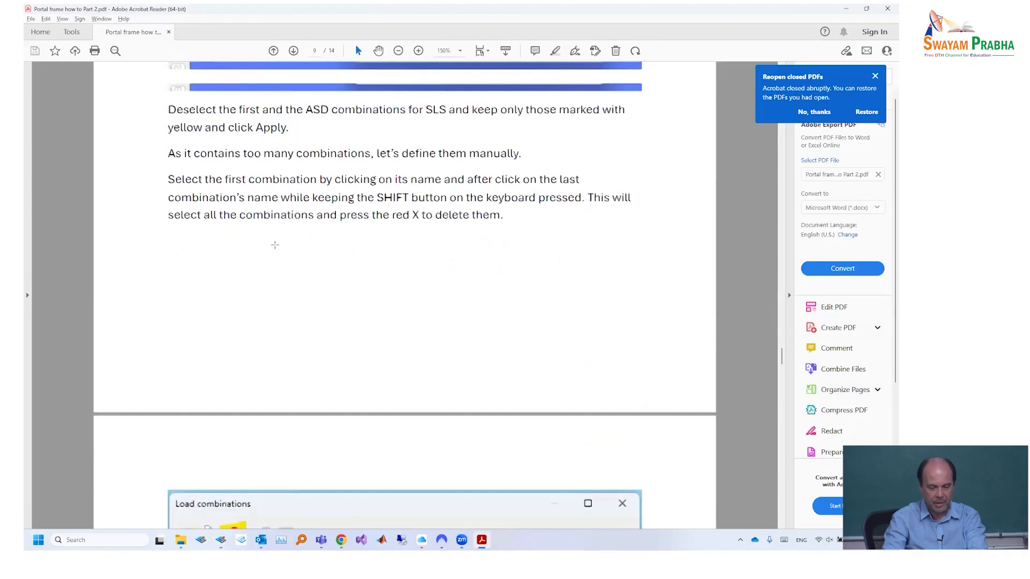
{"action": "scroll", "coordinate": [275, 245], "scroll_direction": "up", "scroll_amount": 15}
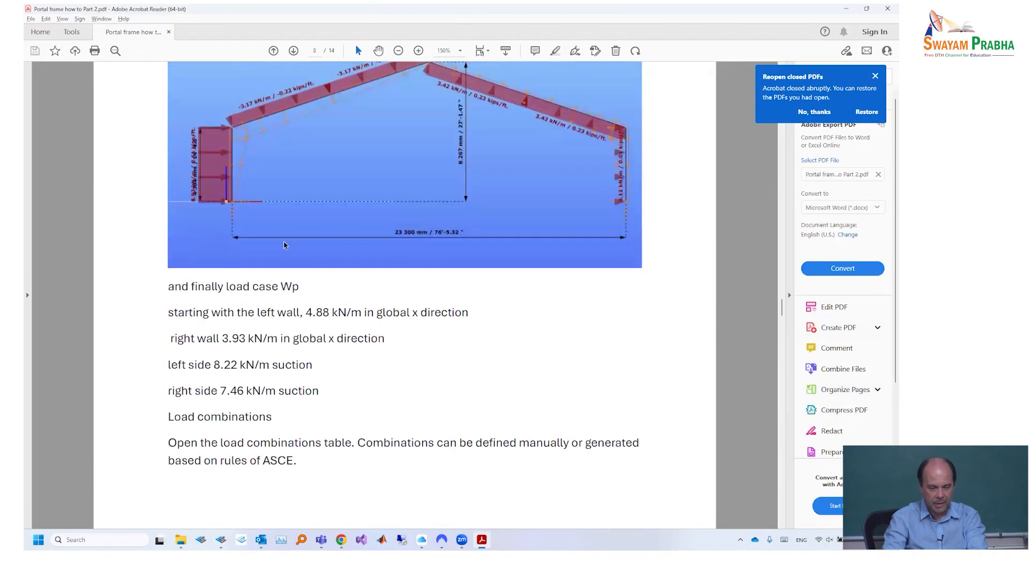
{"action": "scroll", "coordinate": [340, 302], "scroll_direction": "down", "scroll_amount": 3}
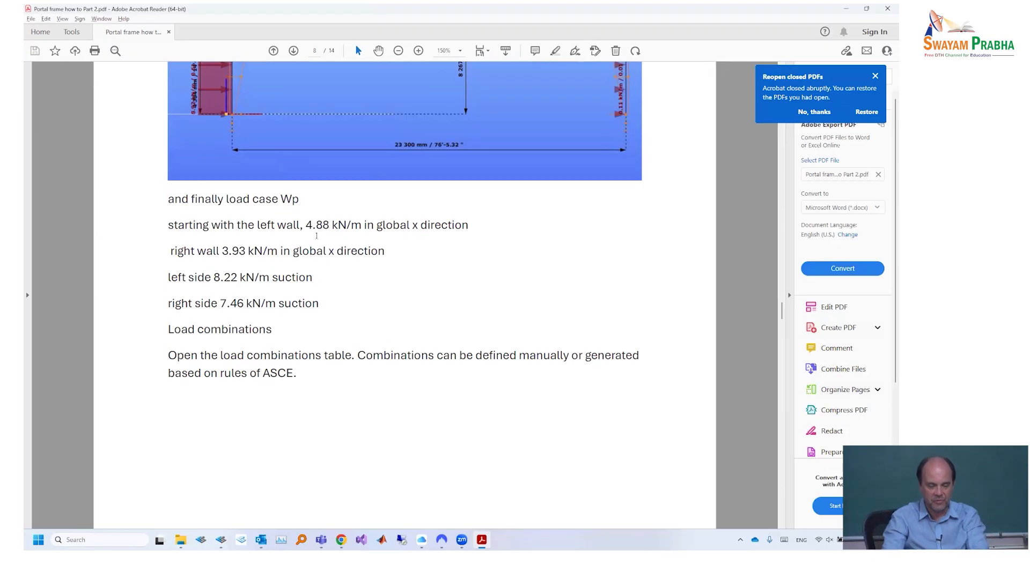
Switch to ConSteel and place a line load of 4.88 kN/m in global X, with zero Z component, on the left column
{"action": "key", "text": "alt+Tab"}
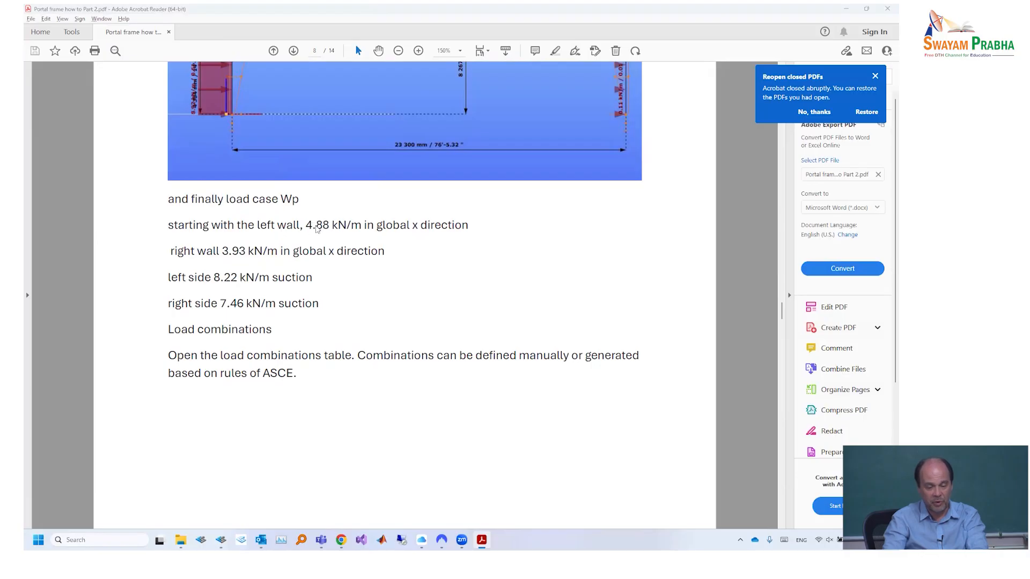
{"action": "left_click", "coordinate": [144, 41]}
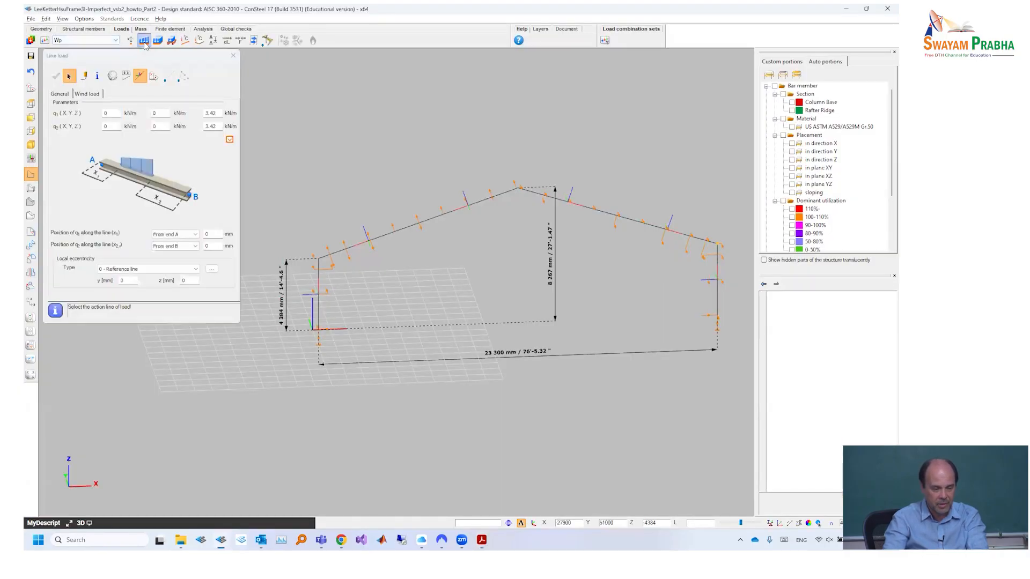
{"action": "left_click", "coordinate": [111, 76]}
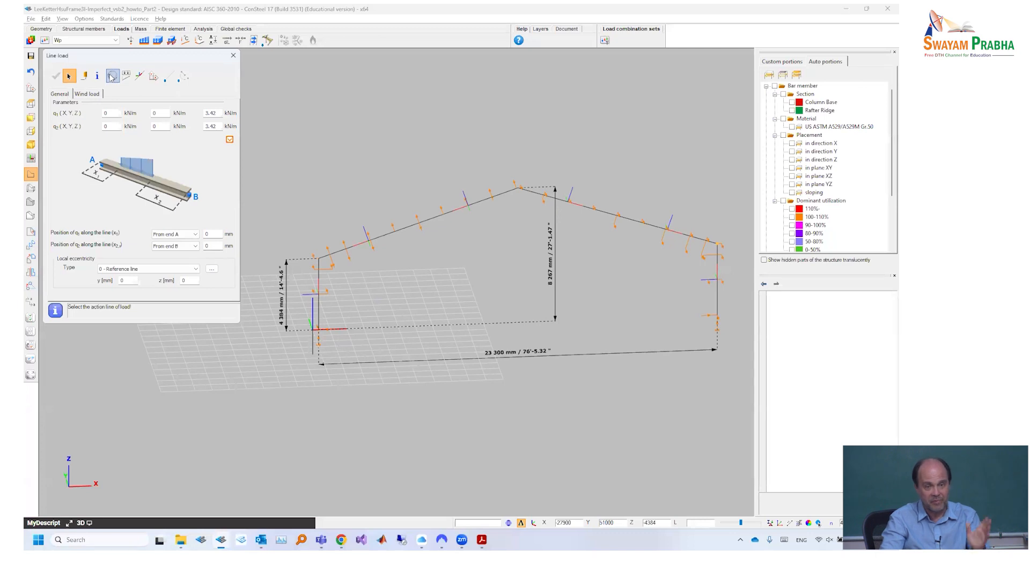
{"action": "double_click", "coordinate": [215, 114]}
{"action": "type", "text": "0"}
{"action": "double_click", "coordinate": [217, 126]}
{"action": "left_click", "coordinate": [110, 113]}
{"action": "key", "text": "alt+Tab"}
{"action": "key", "text": "alt+Tab"}
{"action": "left_click_drag", "start_coordinate": [111, 112], "coordinate": [63, 117]}
{"action": "type", "text": "4.88"}
{"action": "key", "text": "Tab"}
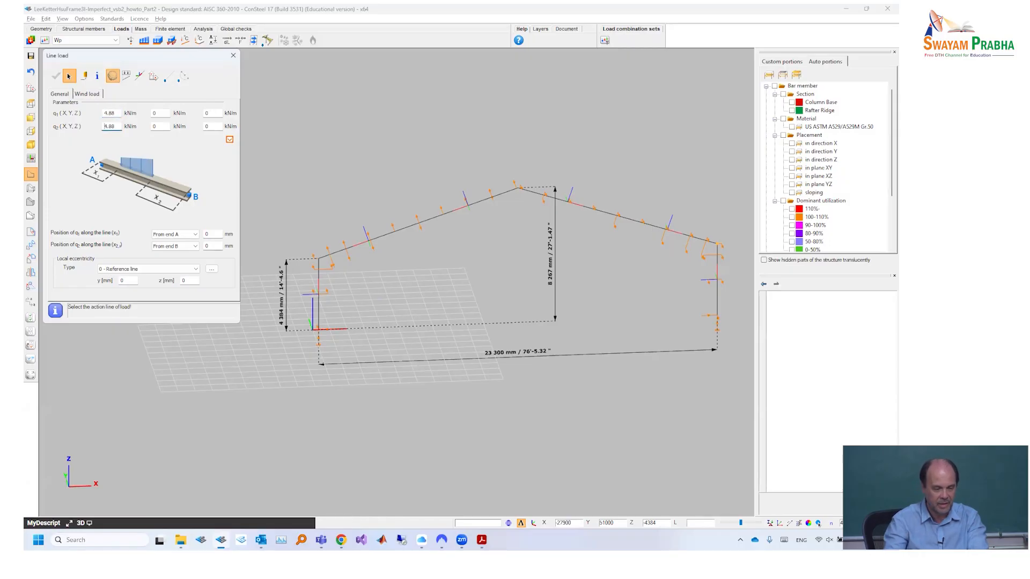
{"action": "left_click", "coordinate": [318, 293]}
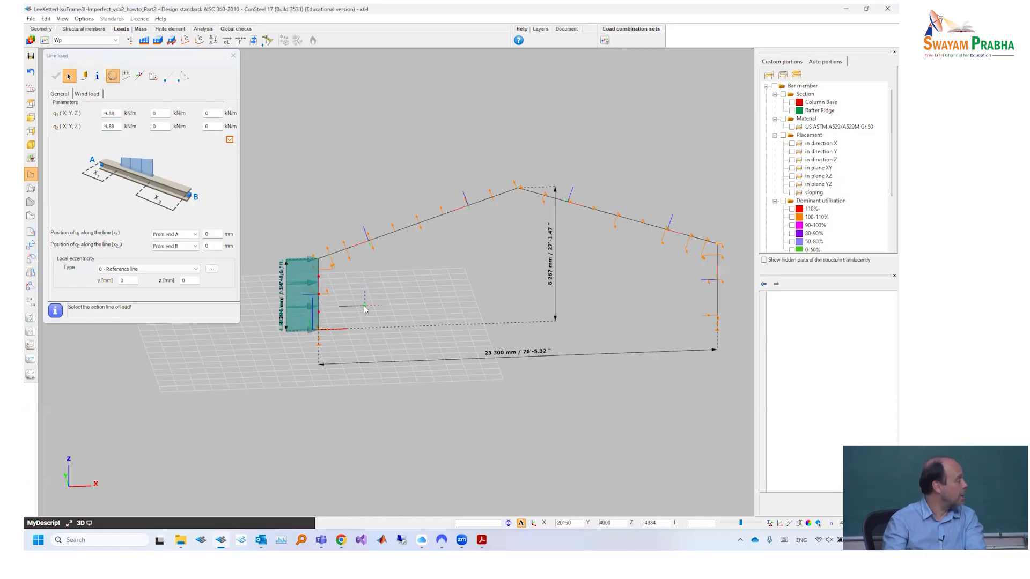
Check the right wall load in the PDF in Acrobat Reader and place a 3.93 kN/m global X line load on the right column in ConSteel
{"action": "key", "text": "alt+Tab"}
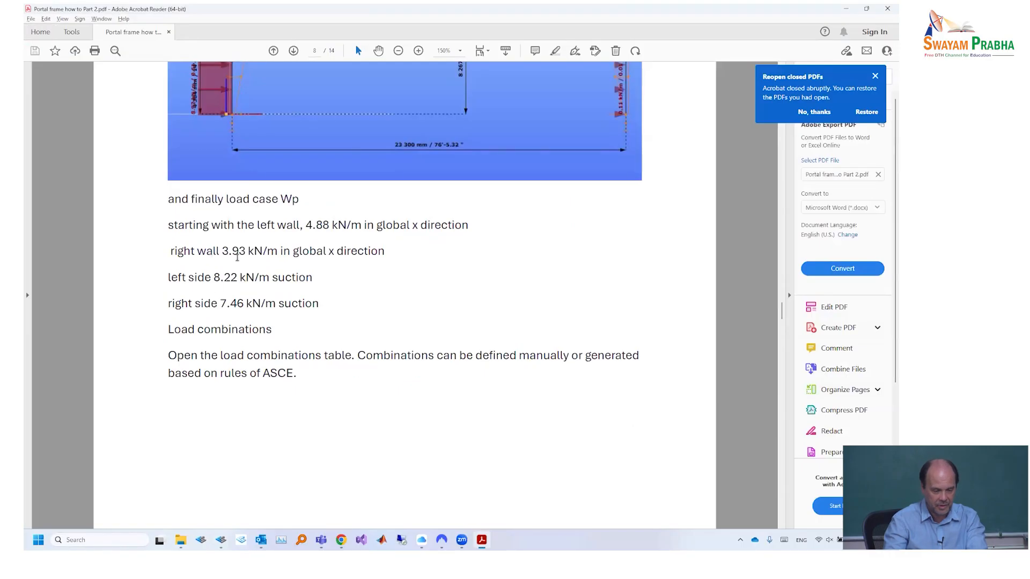
{"action": "key", "text": "alt+Tab"}
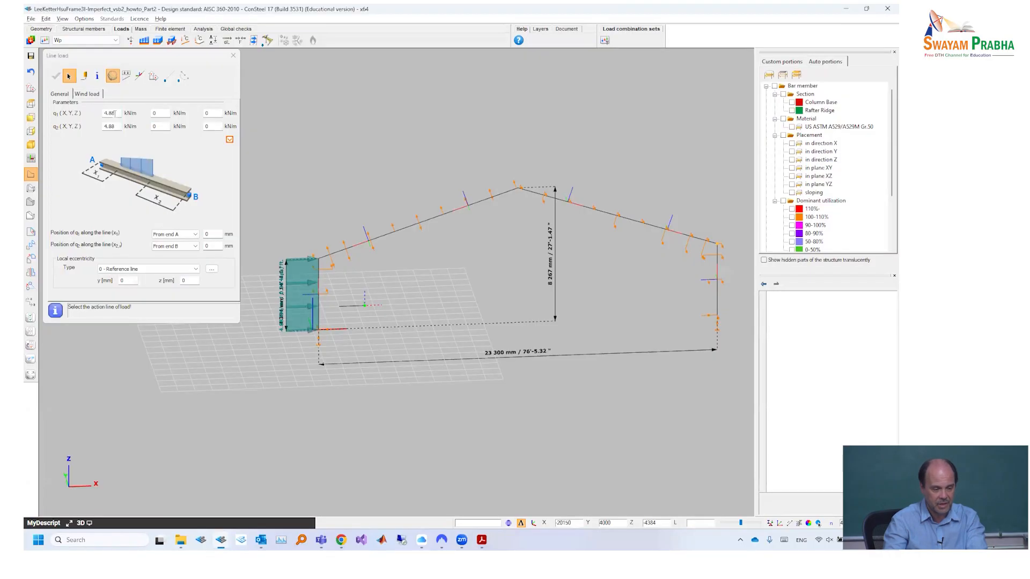
{"action": "type", "text": "3.93"}
{"action": "key", "text": "Tab"}
{"action": "type", "text": "3.93"}
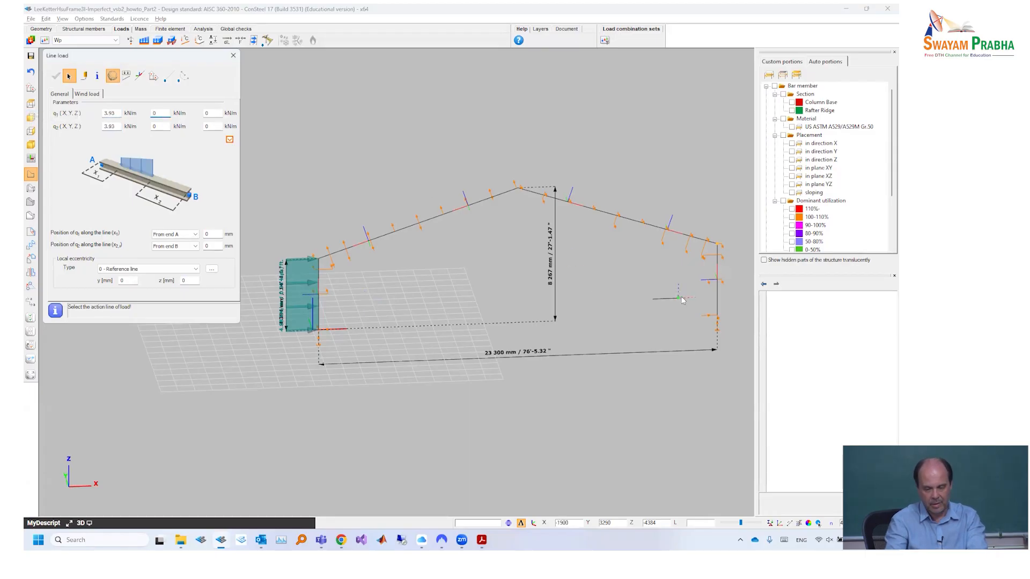
{"action": "left_click", "coordinate": [718, 295]}
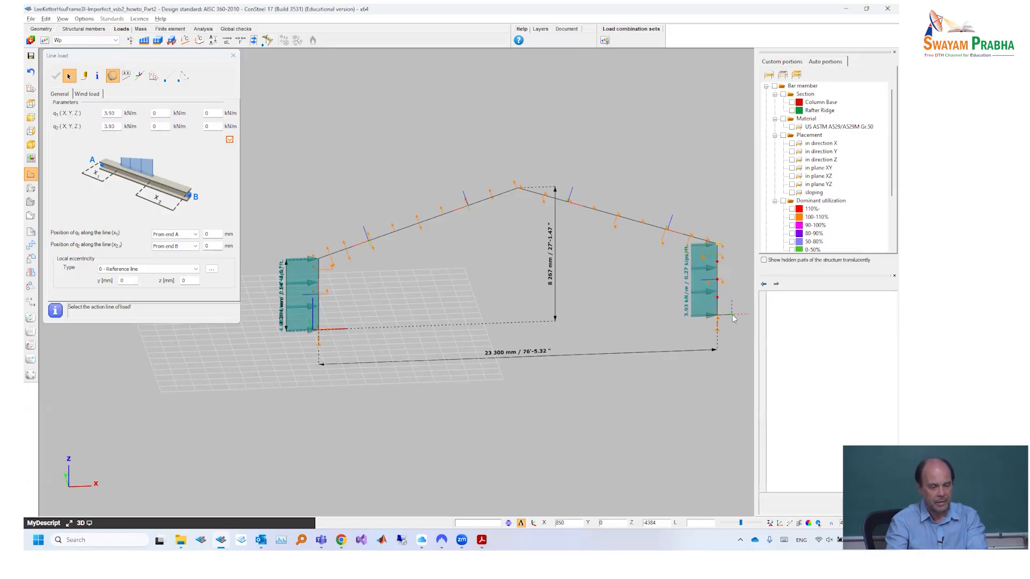
Change the line load to the local coordinate system for the rafter suction and set both its X components to 0
{"action": "left_click", "coordinate": [138, 78]}
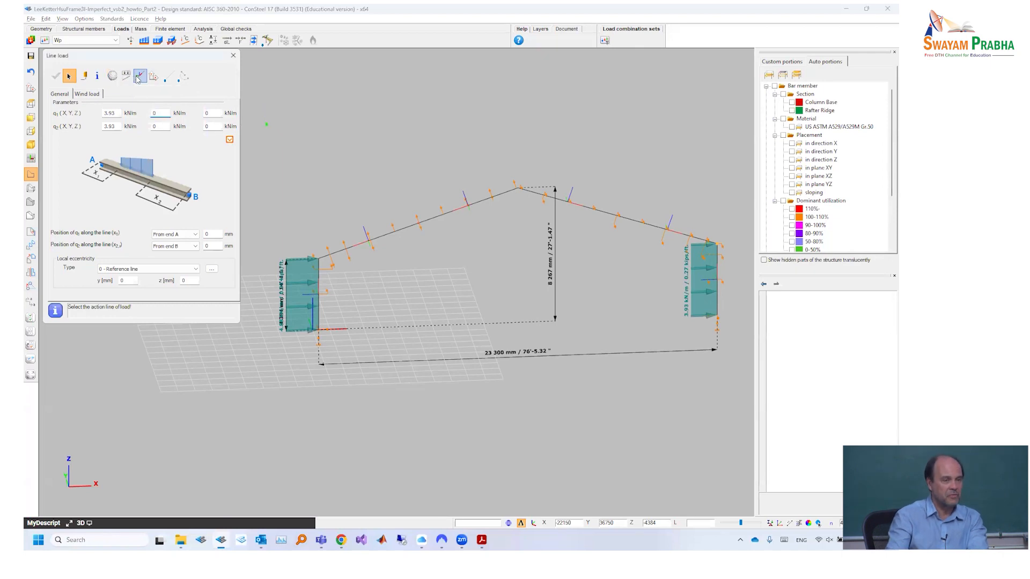
{"action": "key", "text": "alt+Tab"}
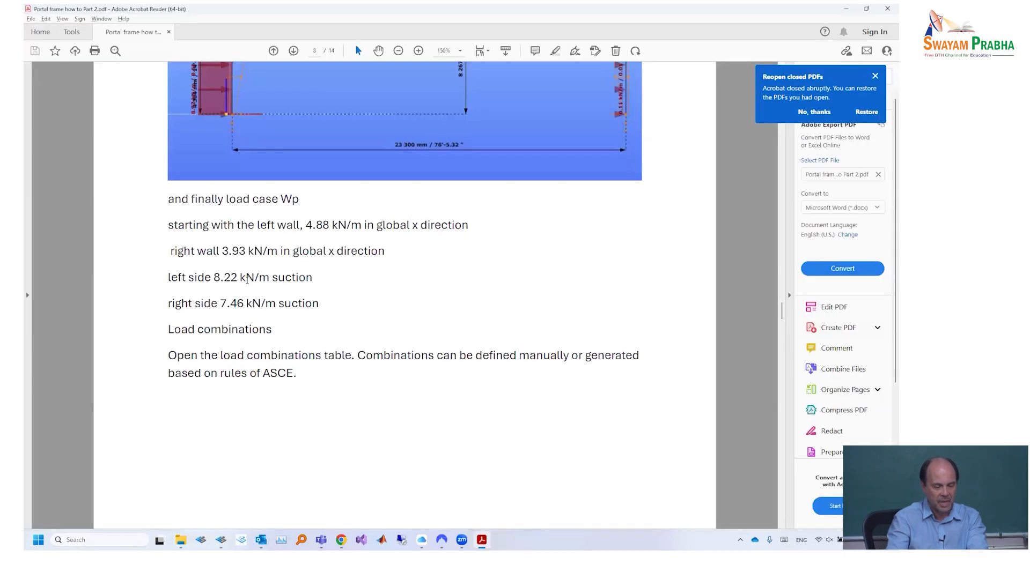
{"action": "key", "text": "alt+Tab"}
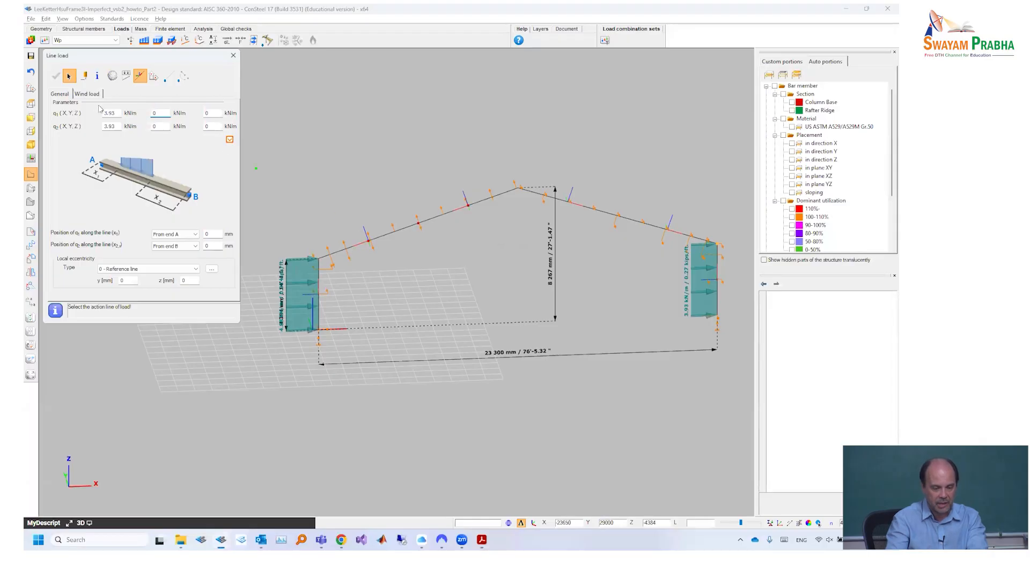
{"action": "scroll", "coordinate": [375, 243], "scroll_direction": "up", "scroll_amount": 1}
{"action": "scroll", "coordinate": [374, 242], "scroll_direction": "up", "scroll_amount": 1}
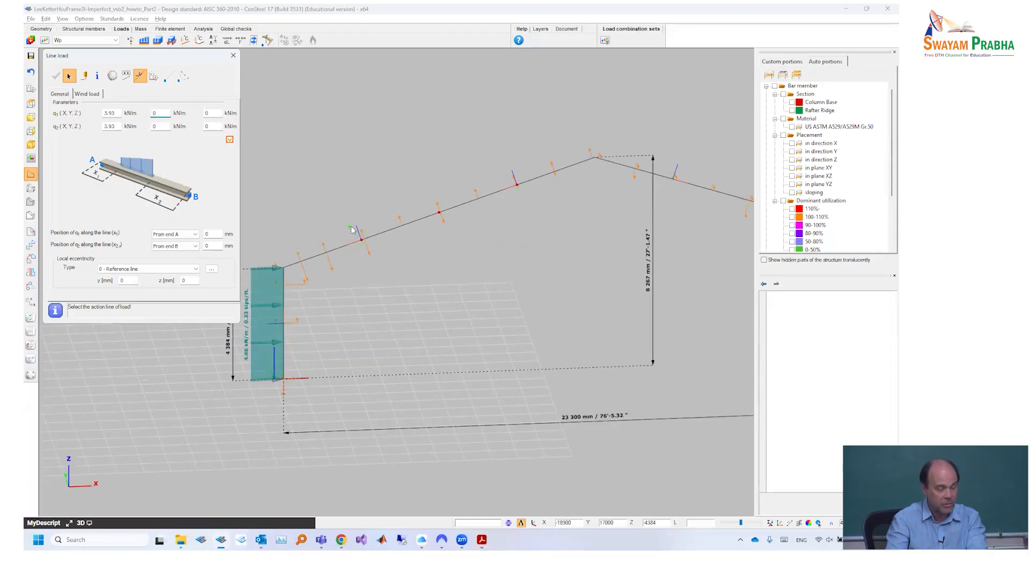
{"action": "scroll", "coordinate": [352, 230], "scroll_direction": "down", "scroll_amount": 2}
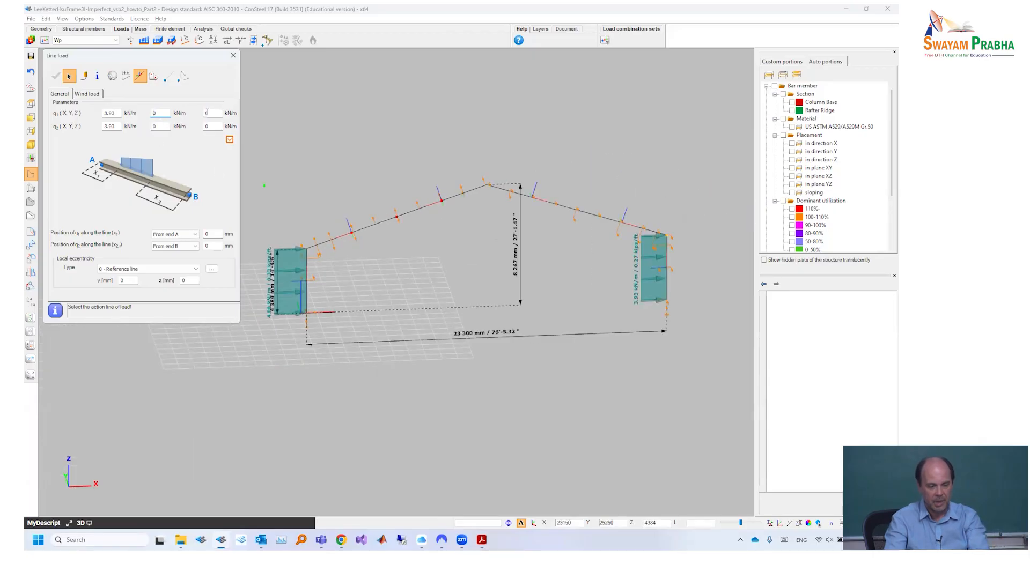
{"action": "key", "text": "shift+Tab"}
{"action": "type", "text": "0"}
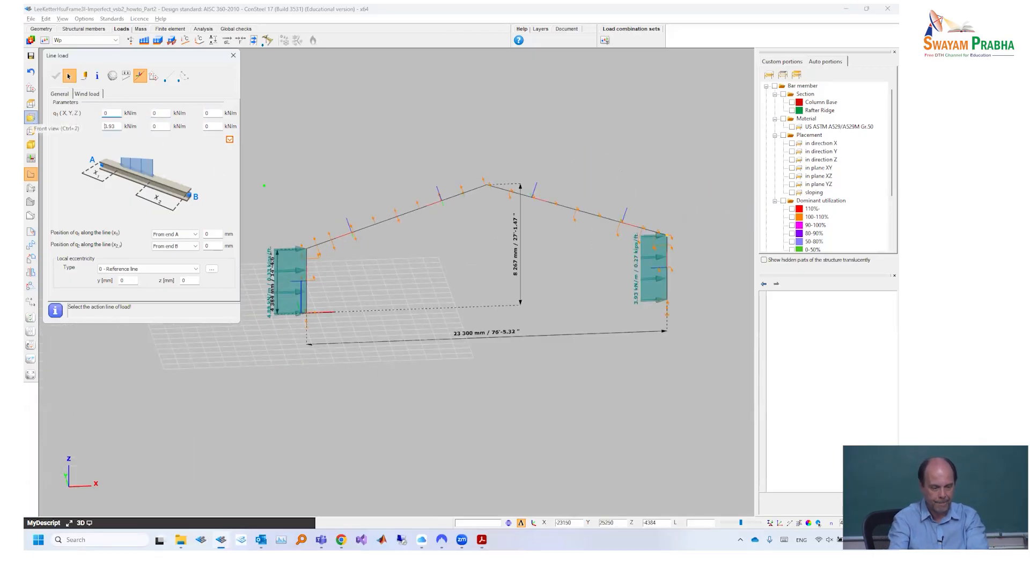
{"action": "double_click", "coordinate": [110, 126]}
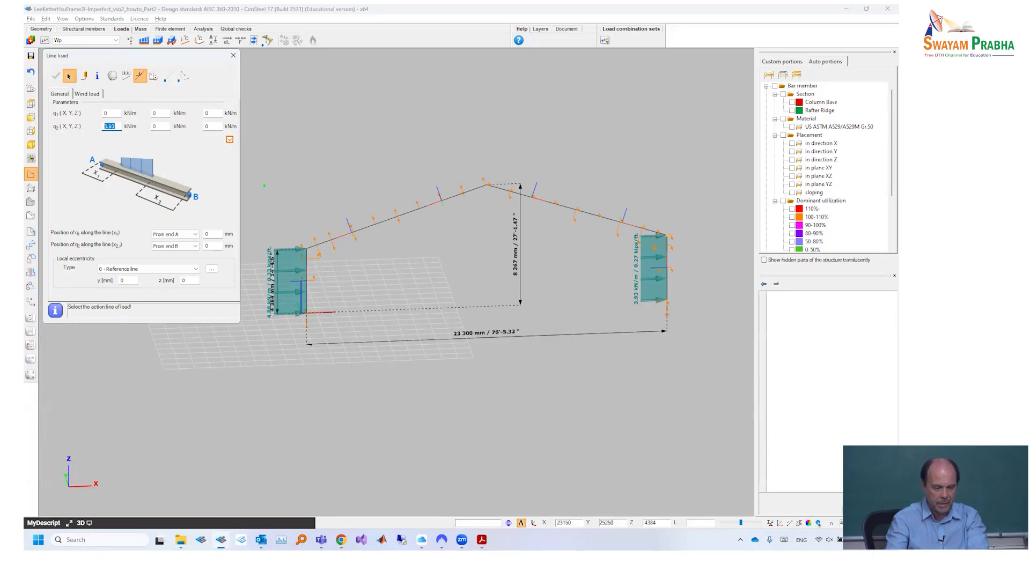
{"action": "type", "text": "0"}
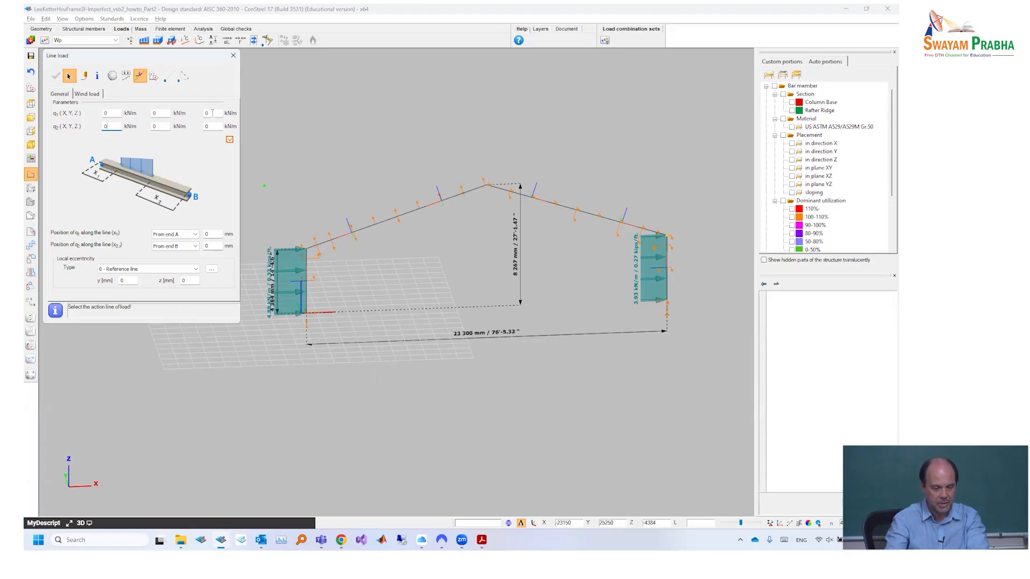
Check the left roof suction in the PDF and place a line load of 8.22 kN/m in local Z on the left rafter
{"action": "key", "text": "alt+Tab"}
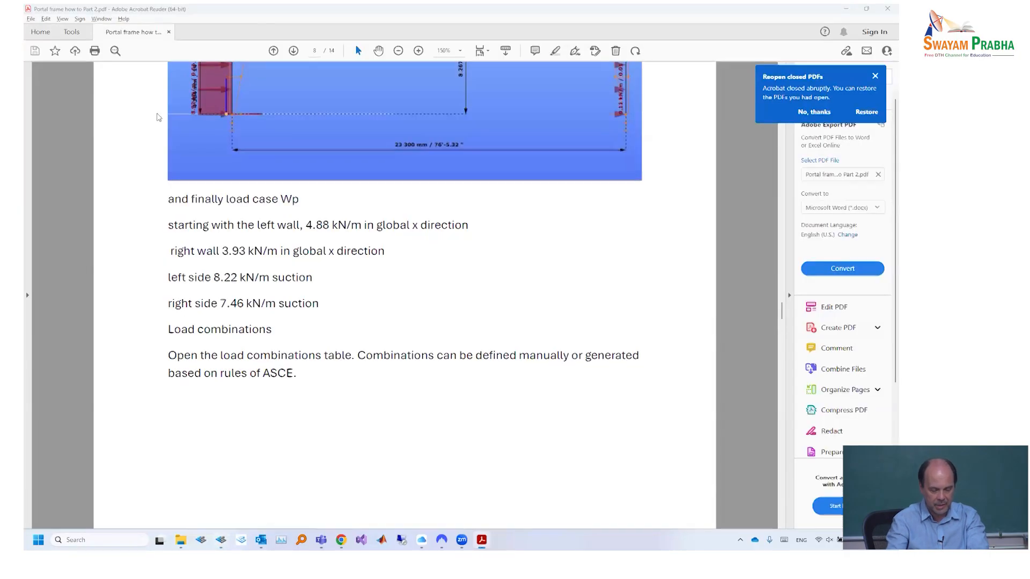
{"action": "key", "text": "alt+Tab"}
{"action": "type", "text": "8.0"}
{"action": "type", "text": "22"}
{"action": "left_click", "coordinate": [213, 126]}
{"action": "double_click", "coordinate": [207, 126]}
{"action": "type", "text": "8"}
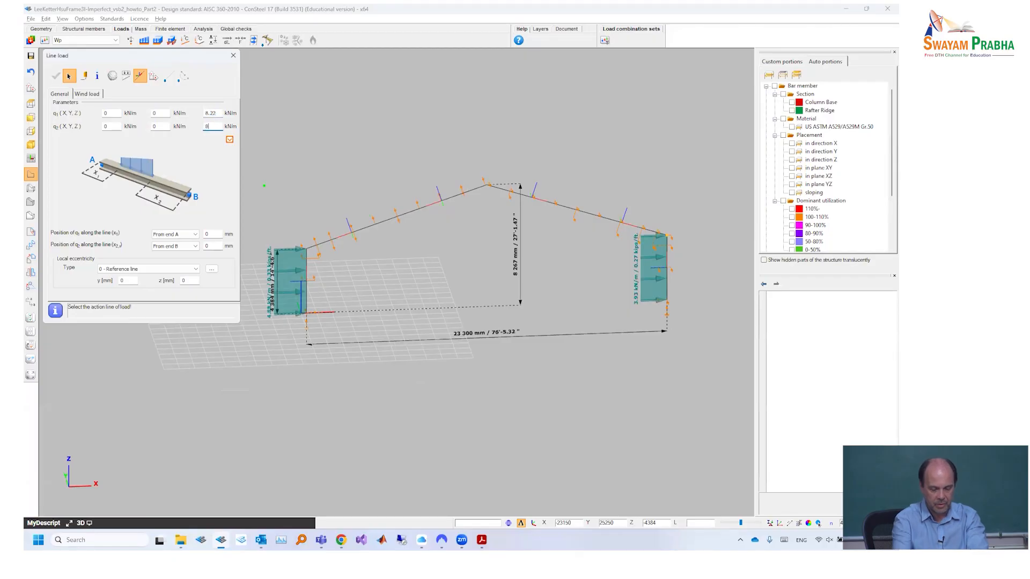
{"action": "type", "text": ".22"}
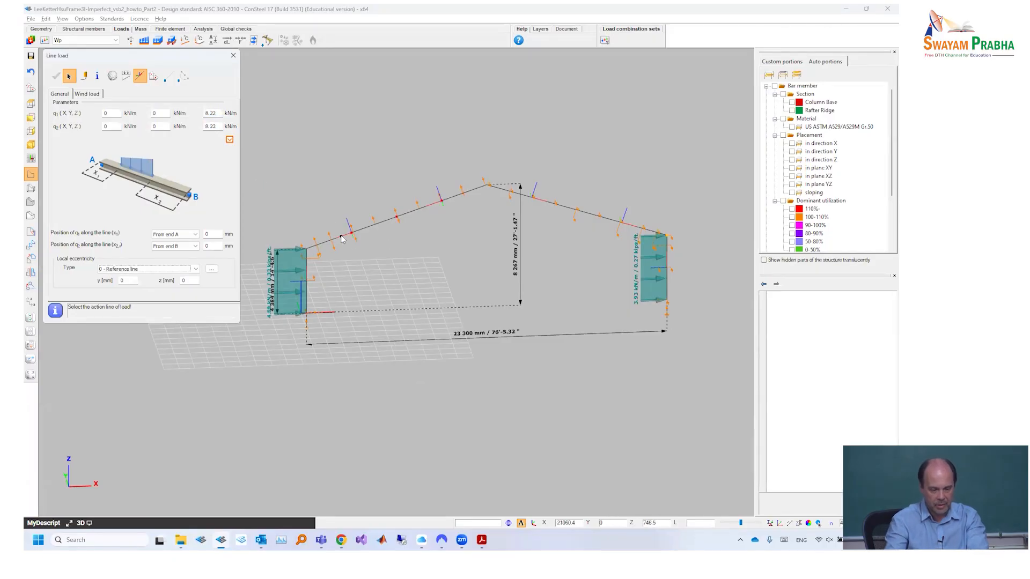
{"action": "left_click", "coordinate": [403, 217]}
{"action": "left_click", "coordinate": [428, 208]}
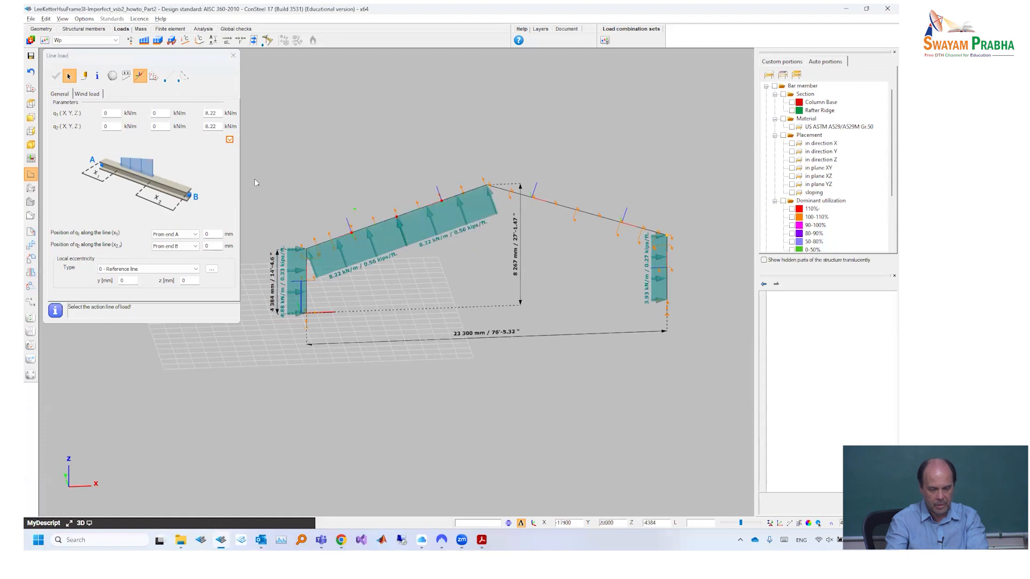
Check the right roof suction in the PDF, place a 7.46 kN/m local Z line load on the right rafter and finish the line load command
{"action": "key", "text": "alt+Tab"}
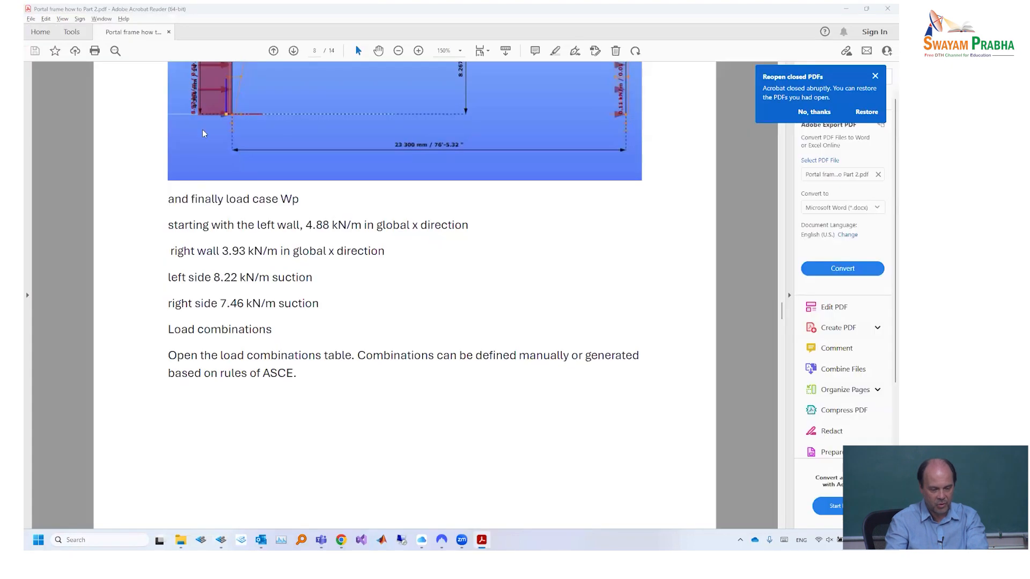
{"action": "key", "text": "alt+Tab"}
{"action": "double_click", "coordinate": [211, 113]}
{"action": "type", "text": "7.46"}
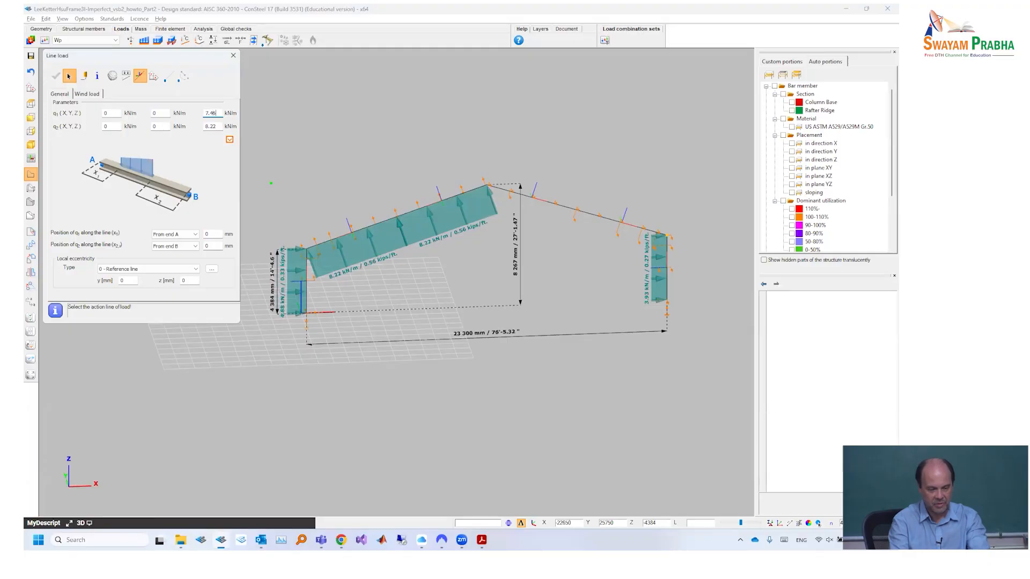
{"action": "left_click_drag", "start_coordinate": [206, 126], "coordinate": [217, 126]}
{"action": "type", "text": "7.46"}
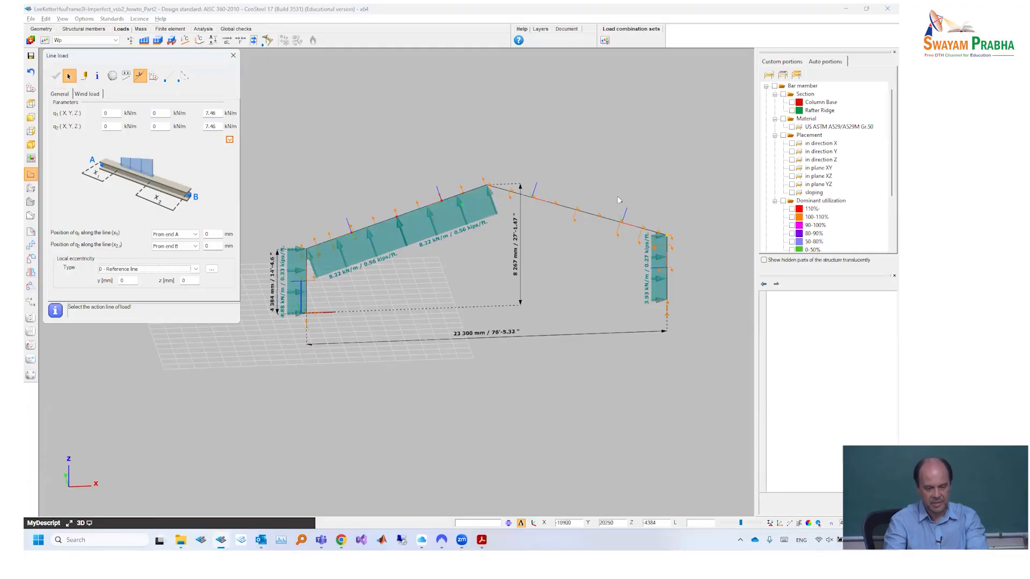
{"action": "left_click", "coordinate": [553, 206]}
{"action": "left_click", "coordinate": [612, 220]}
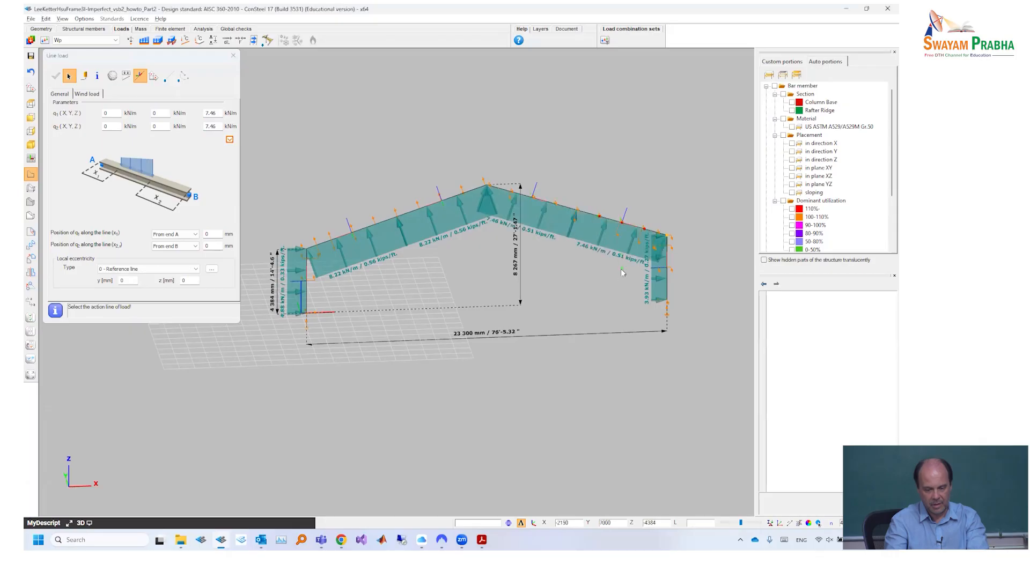
{"action": "key", "text": "Escape"}
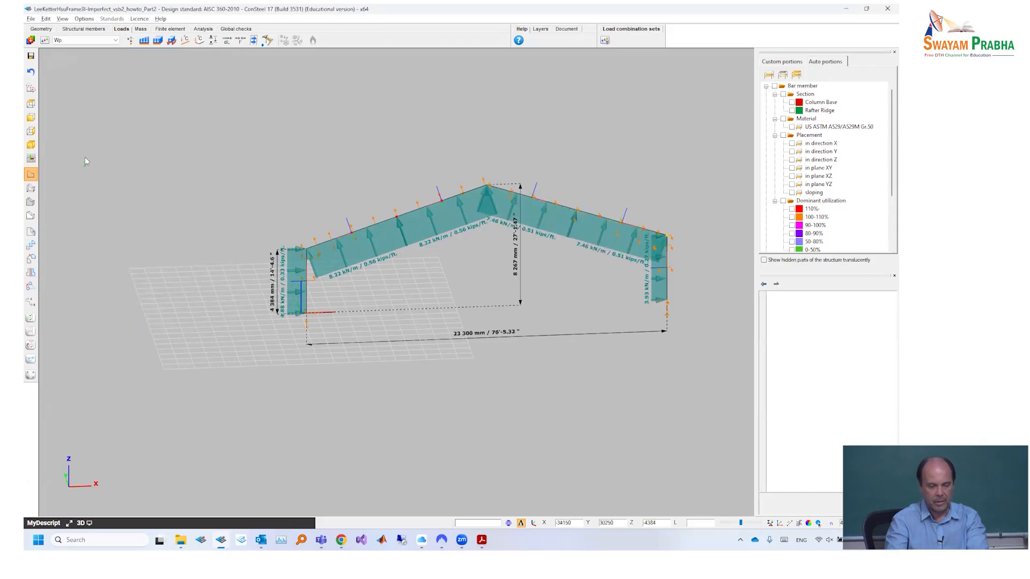
Generate the load combinations automatically from rules 2, 3, 4 and 6 of ASCE 2.3.2
{"action": "left_click", "coordinate": [31, 119]}
{"action": "left_click", "coordinate": [31, 120]}
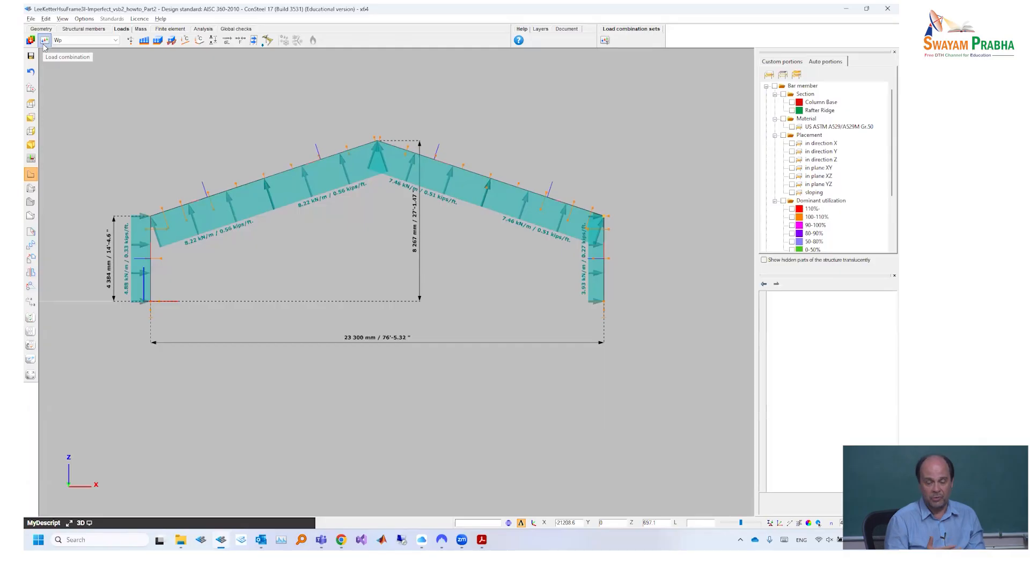
{"action": "left_click", "coordinate": [44, 43]}
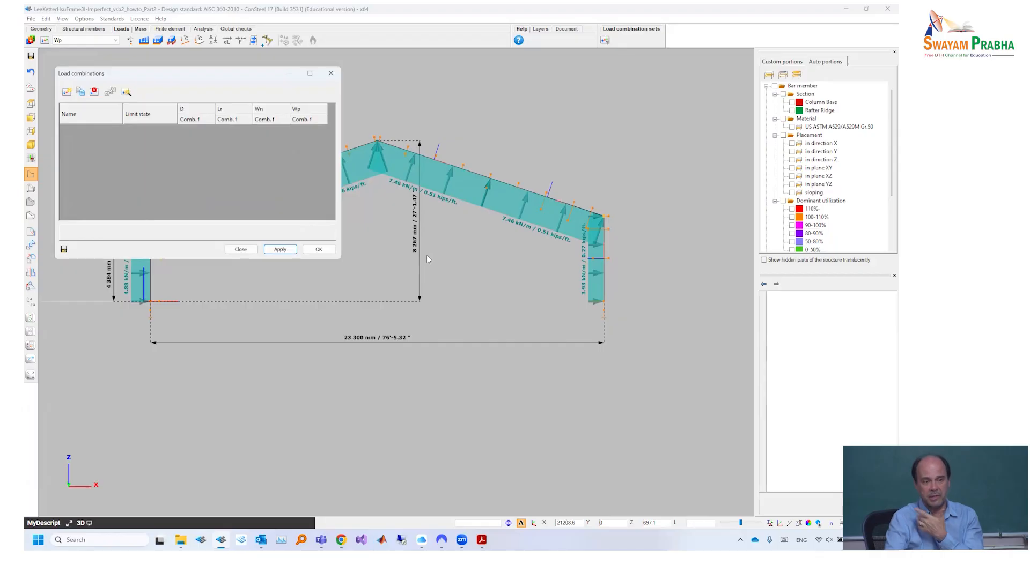
{"action": "left_click", "coordinate": [126, 93]}
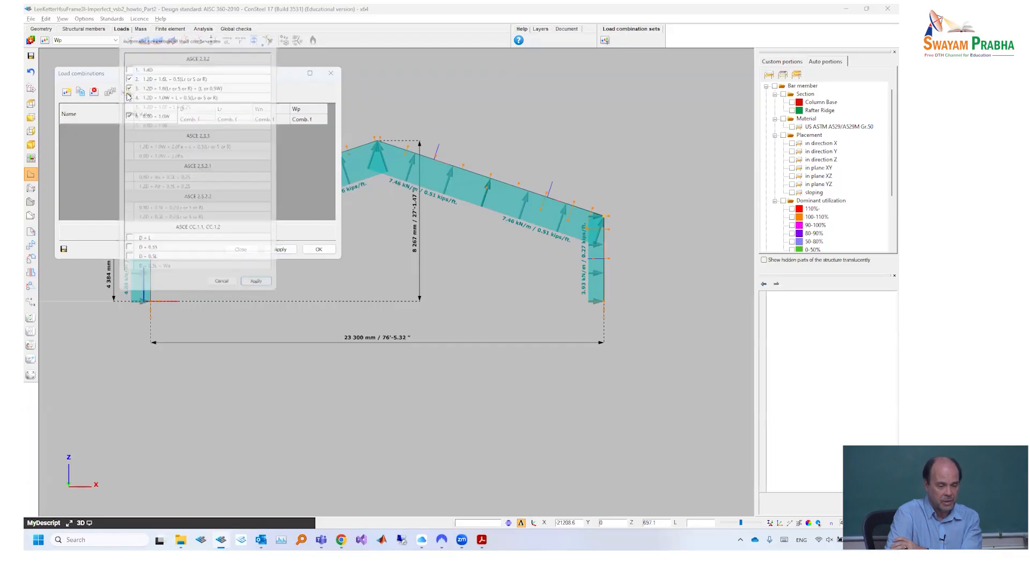
{"action": "left_click_drag", "start_coordinate": [179, 36], "coordinate": [244, 95]}
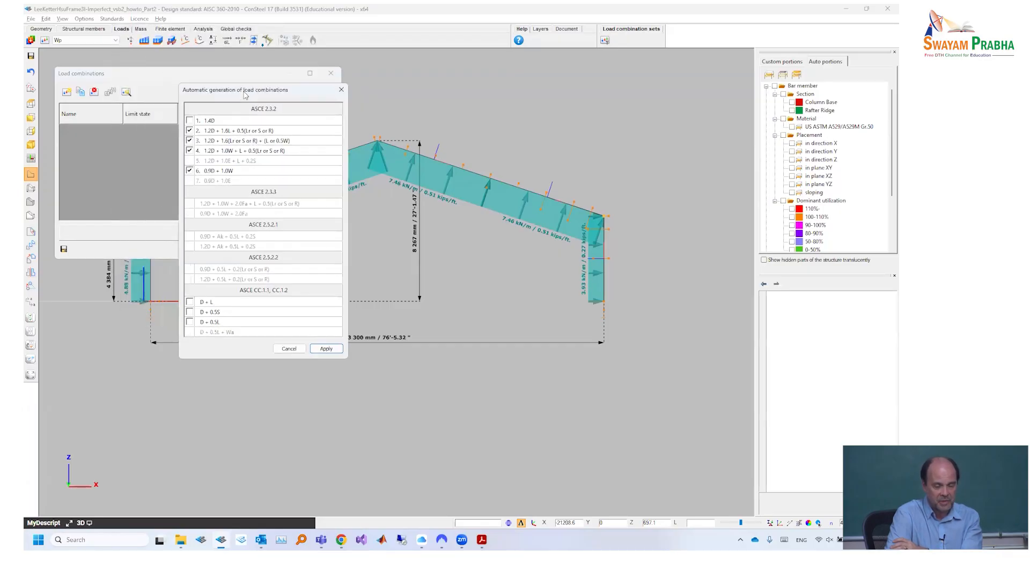
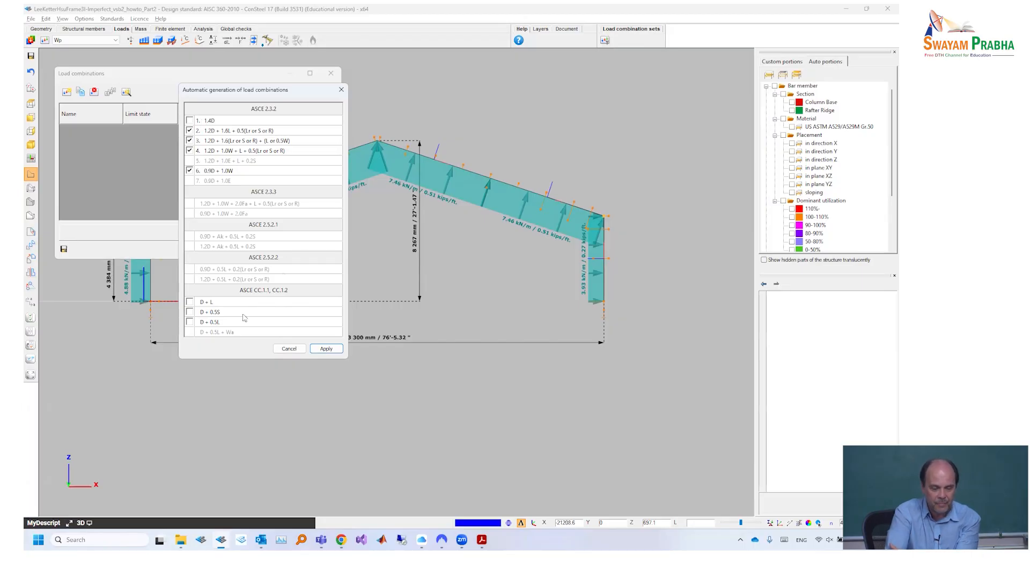
{"action": "left_click", "coordinate": [325, 349]}
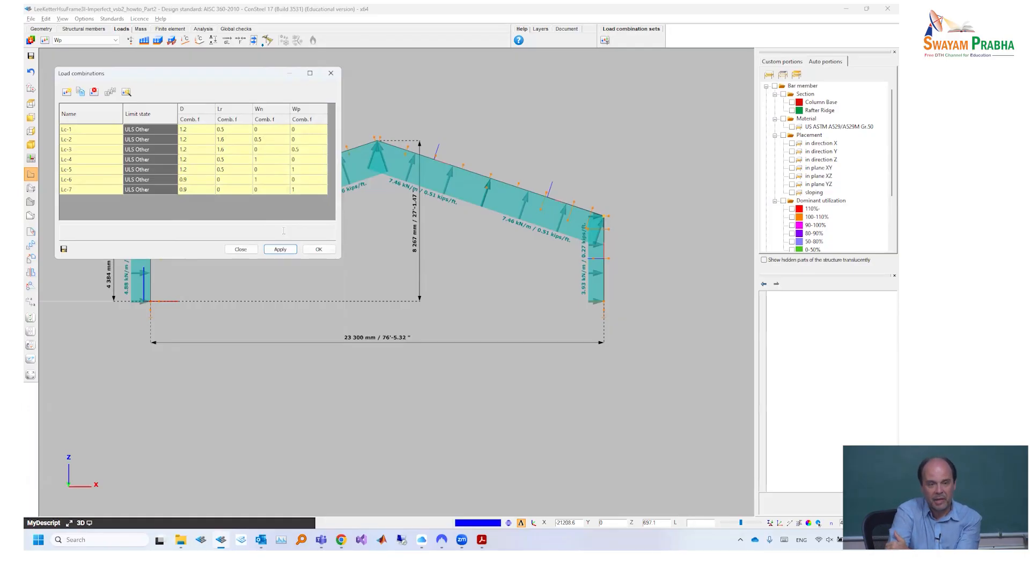
Delete all the automatically generated load combinations, Lc-1 to Lc-7
{"action": "left_click", "coordinate": [88, 130]}
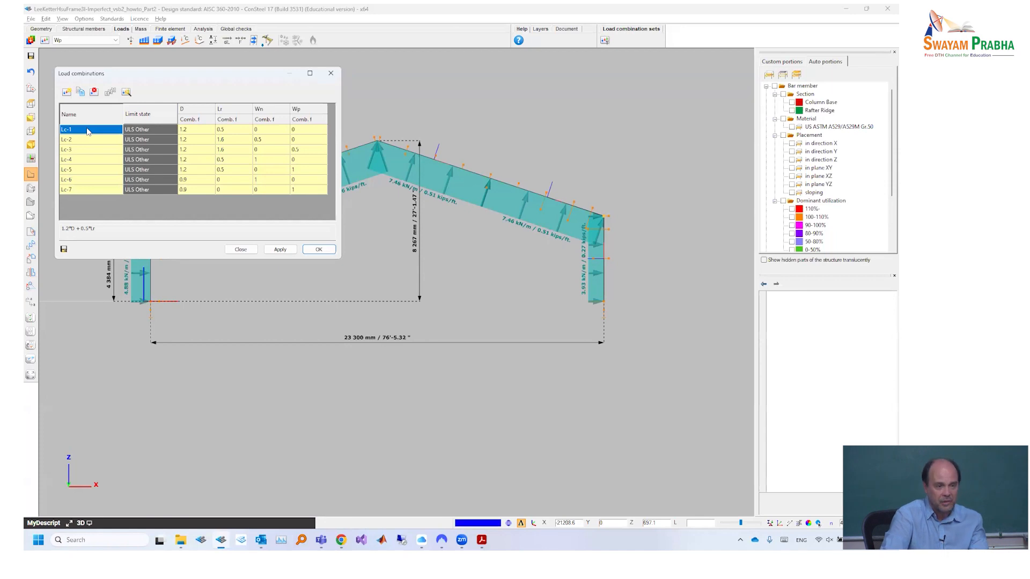
{"action": "left_click", "coordinate": [103, 191], "text": "shift"}
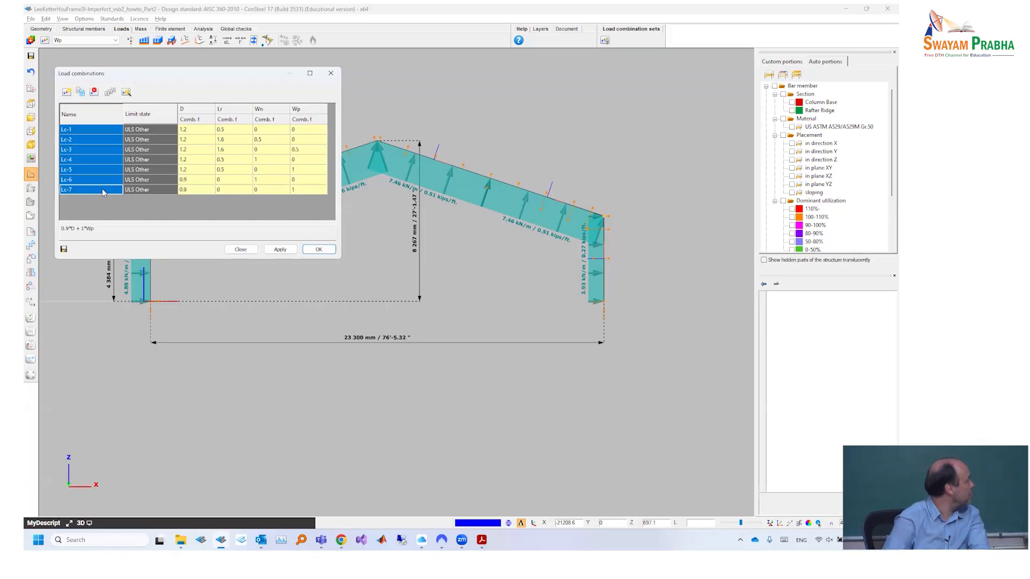
{"action": "left_click", "coordinate": [94, 92]}
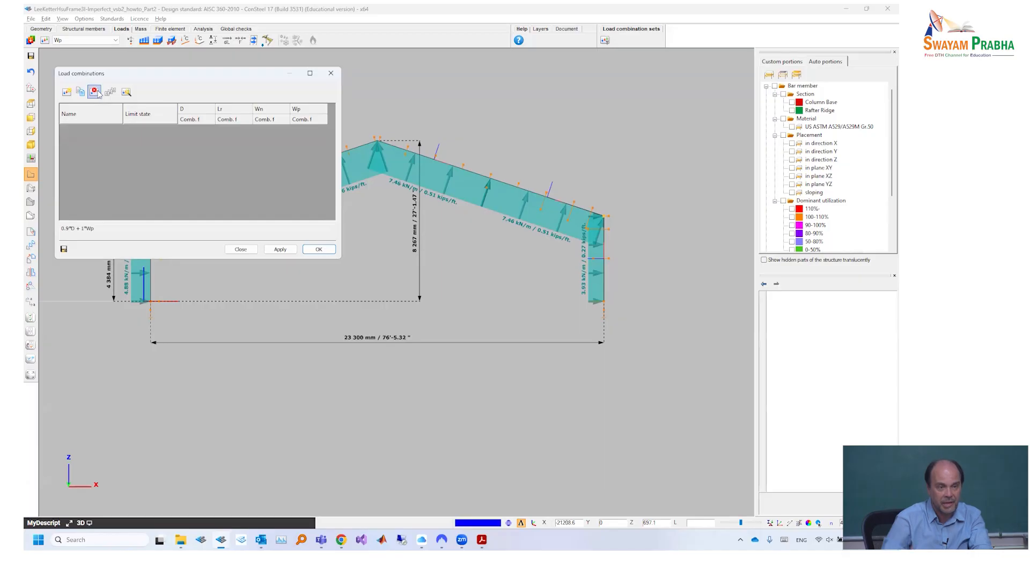
Add a blank load combination to the table and choose ULS Other as its limit state
{"action": "left_click", "coordinate": [65, 93]}
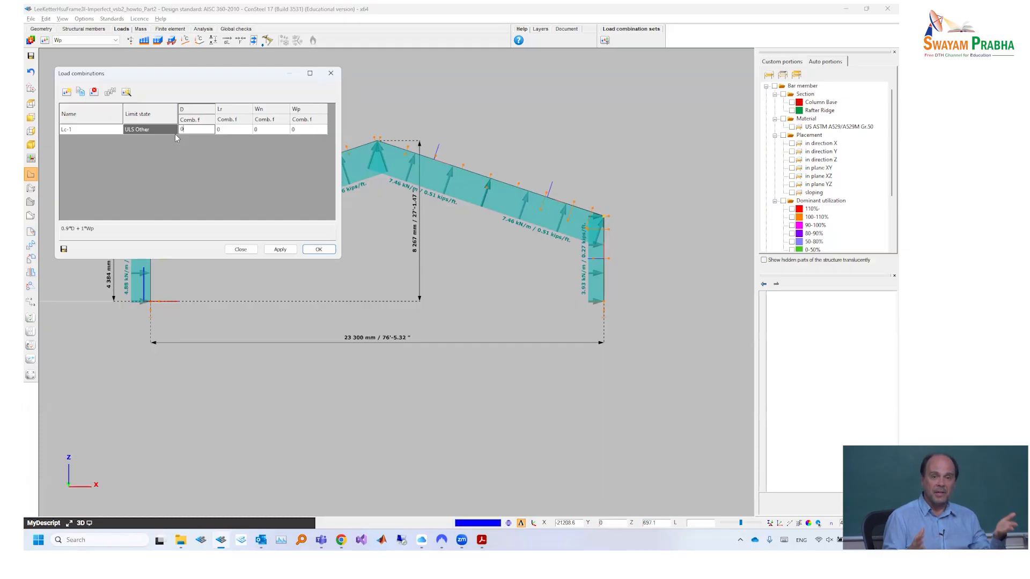
{"action": "left_click", "coordinate": [163, 133]}
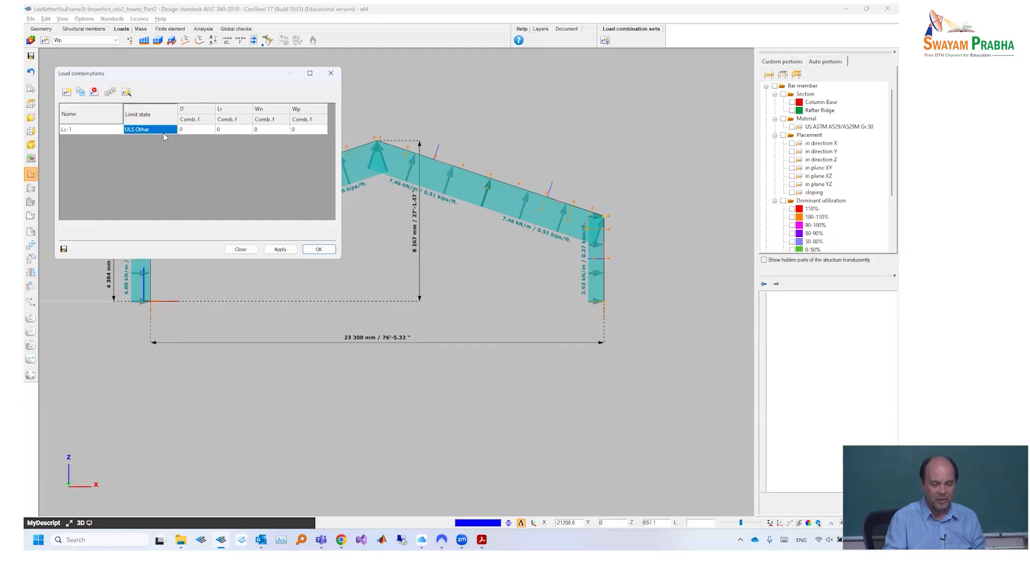
{"action": "left_click", "coordinate": [163, 133]}
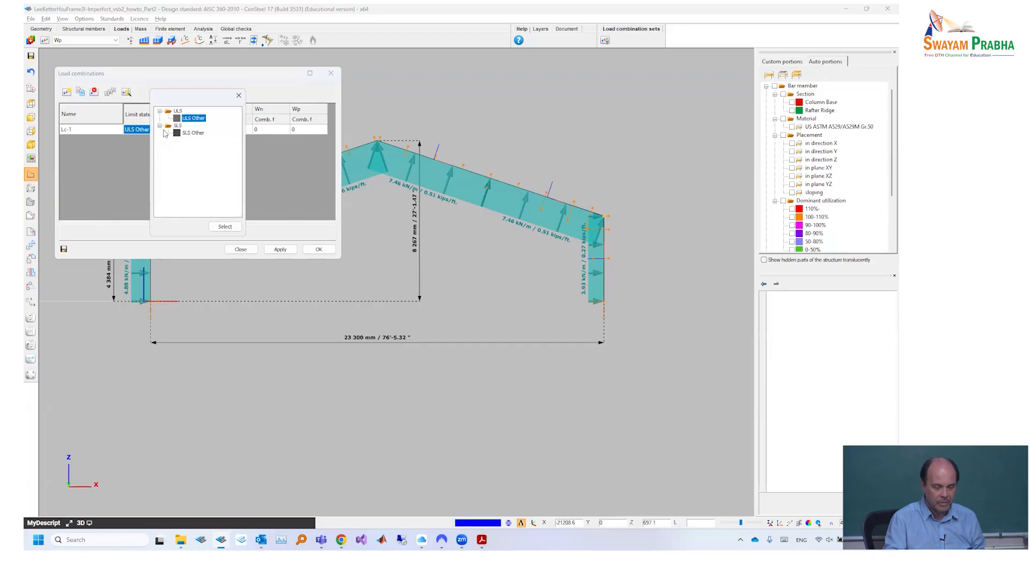
{"action": "left_click", "coordinate": [224, 226]}
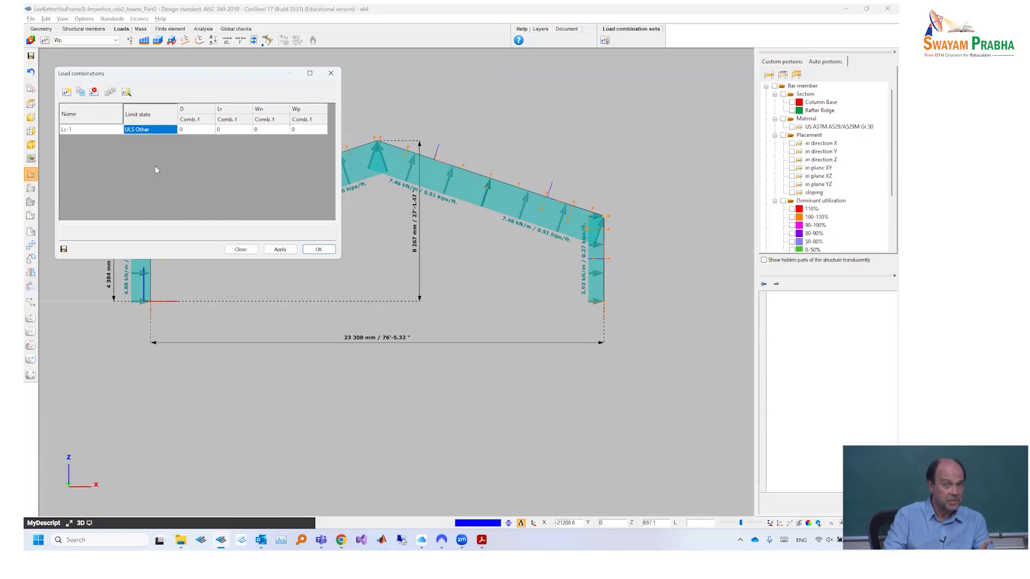
Consult the manual combination table in the PDF and set the first combination's factors to 1.2 for D and 1.6 for Lr
{"action": "key", "text": "alt+Tab"}
{"action": "scroll", "coordinate": [322, 343], "scroll_direction": "down", "scroll_amount": 3}
{"action": "scroll", "coordinate": [322, 344], "scroll_direction": "down", "scroll_amount": 15}
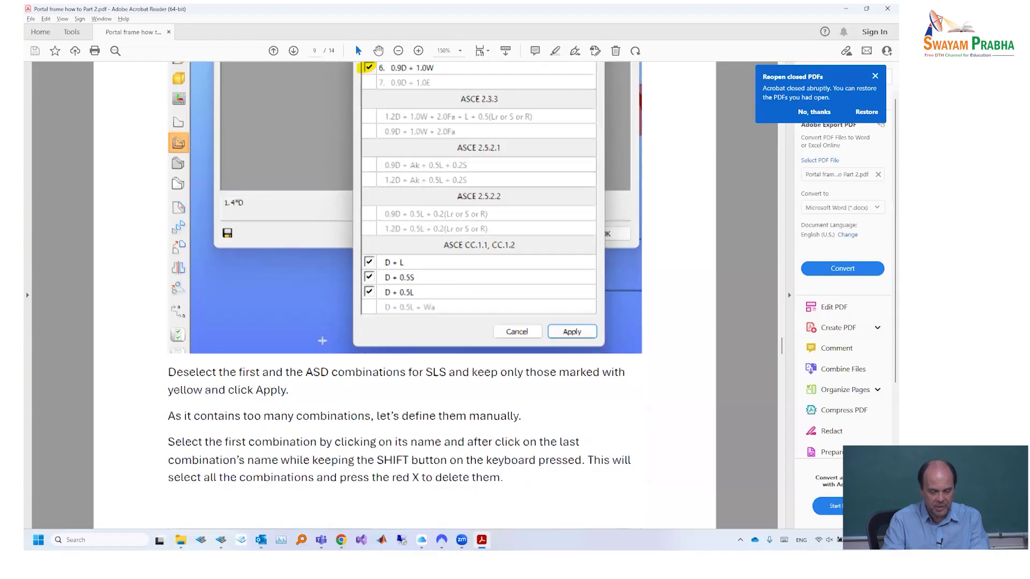
{"action": "scroll", "coordinate": [323, 341], "scroll_direction": "down", "scroll_amount": 5}
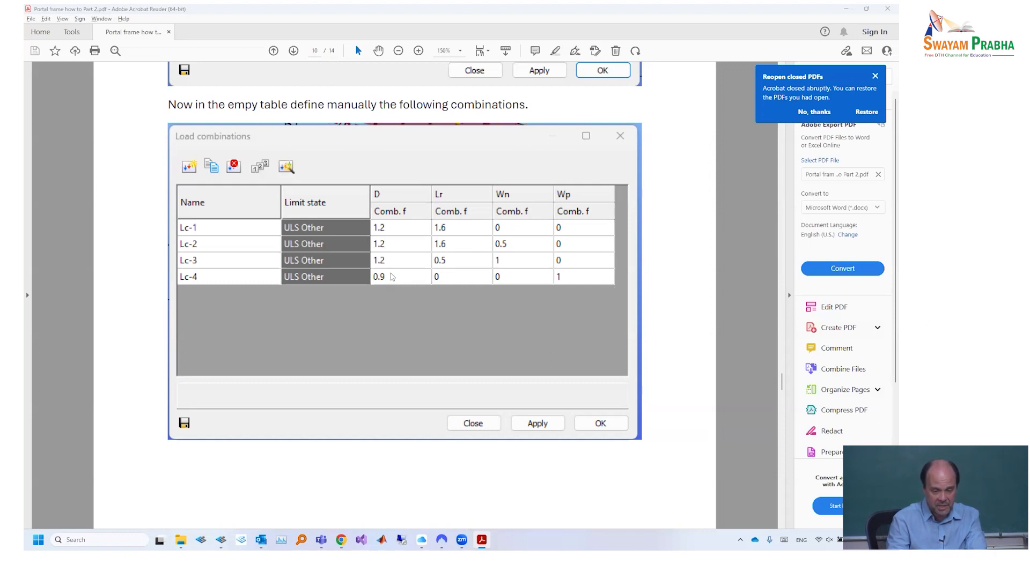
{"action": "key", "text": "alt+Tab"}
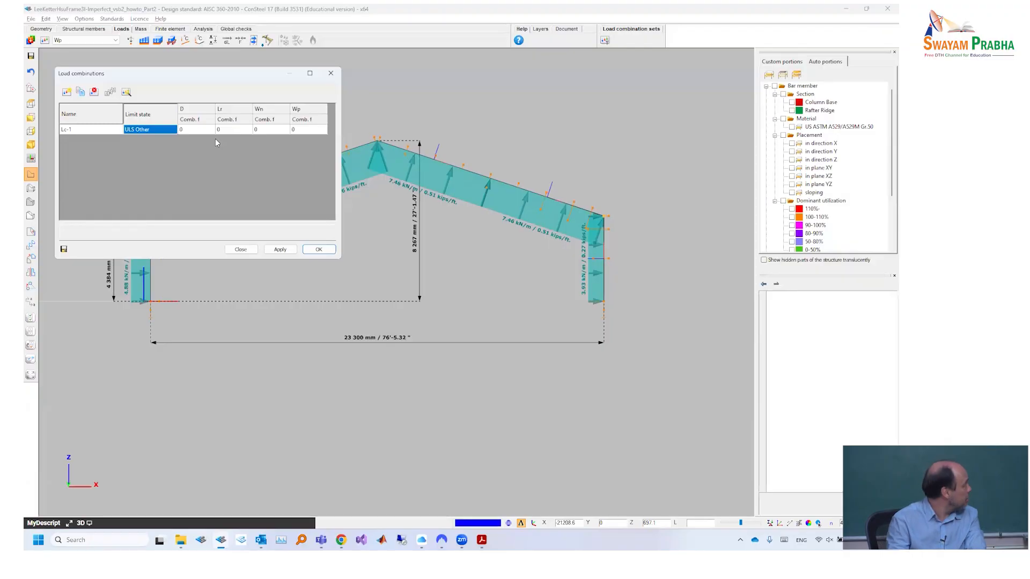
{"action": "left_click", "coordinate": [187, 130]}
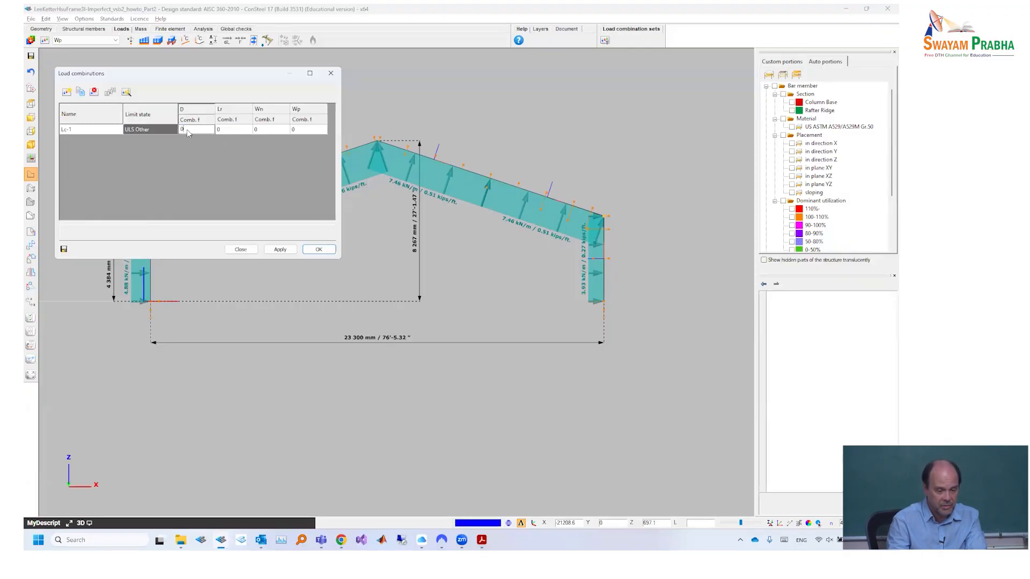
{"action": "key", "text": "Return"}
{"action": "key", "text": "alt+Tab"}
{"action": "key", "text": "alt+Tab"}
{"action": "key", "text": "Tab"}
{"action": "type", "text": "1.6"}
{"action": "key", "text": "Return"}
{"action": "key", "text": "alt+Tab"}
{"action": "key", "text": "alt+Tab"}
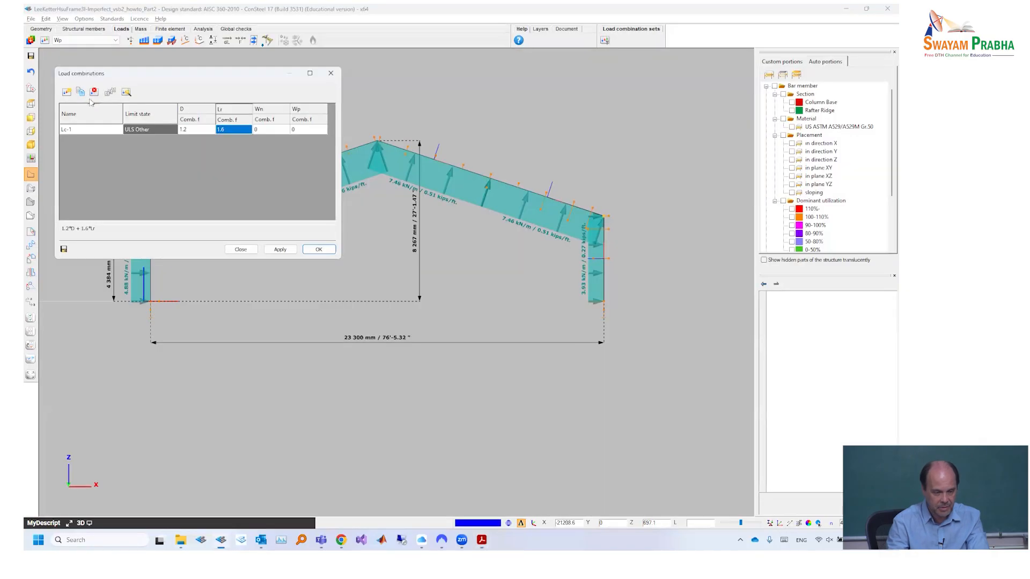
Add a second load combination and set its D factor to 1.2, following the PDF table
{"action": "left_click", "coordinate": [67, 92]}
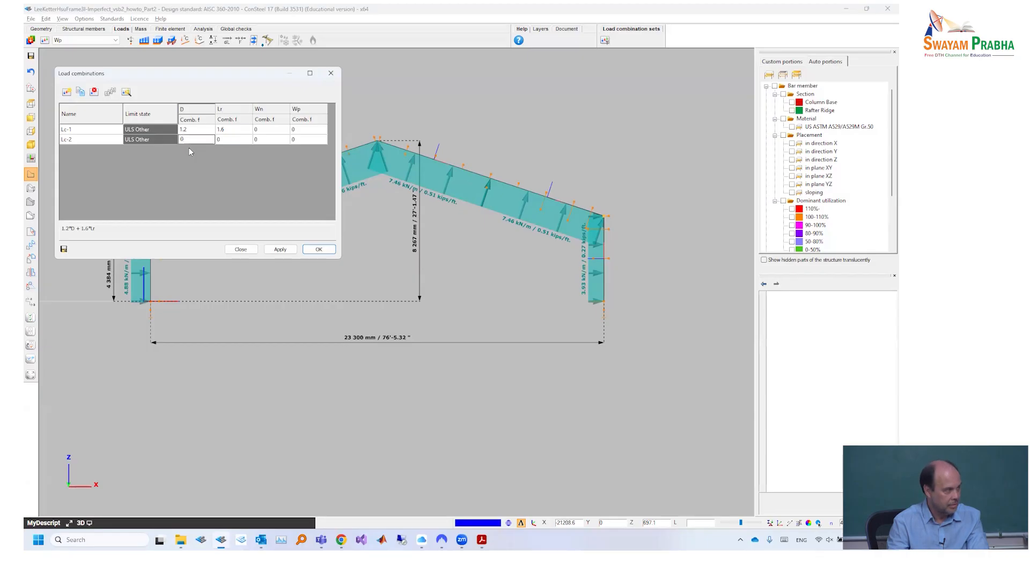
{"action": "key", "text": "alt+Tab"}
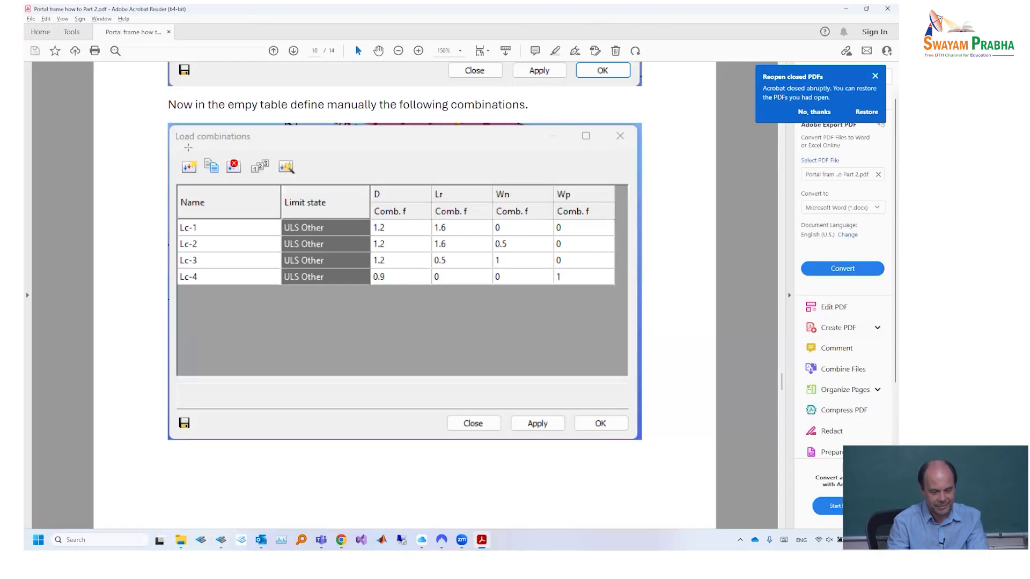
{"action": "key", "text": "alt+Tab"}
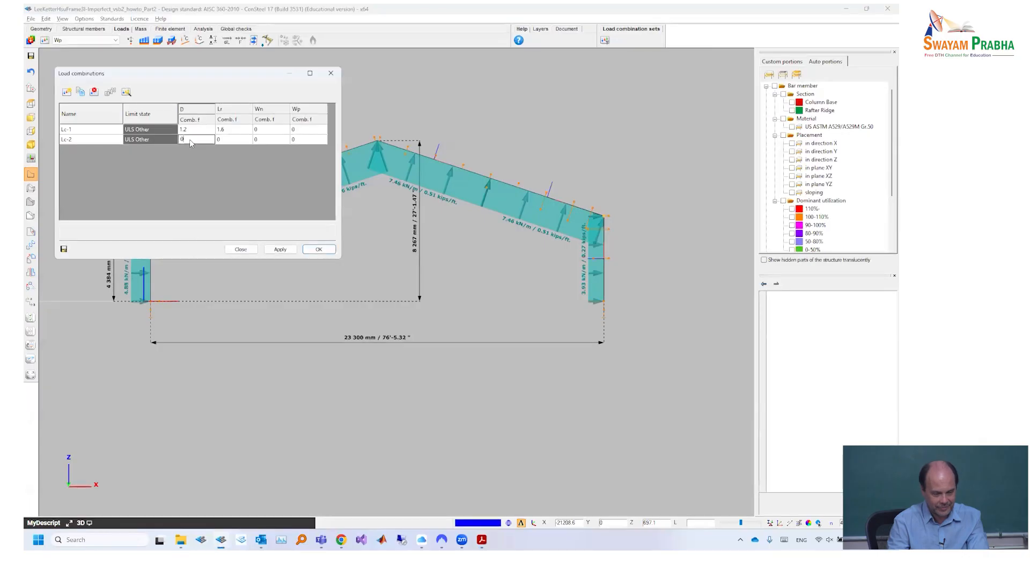
{"action": "key", "text": "BackSpace"}
{"action": "type", "text": "1.2"}
{"action": "key", "text": "Return"}
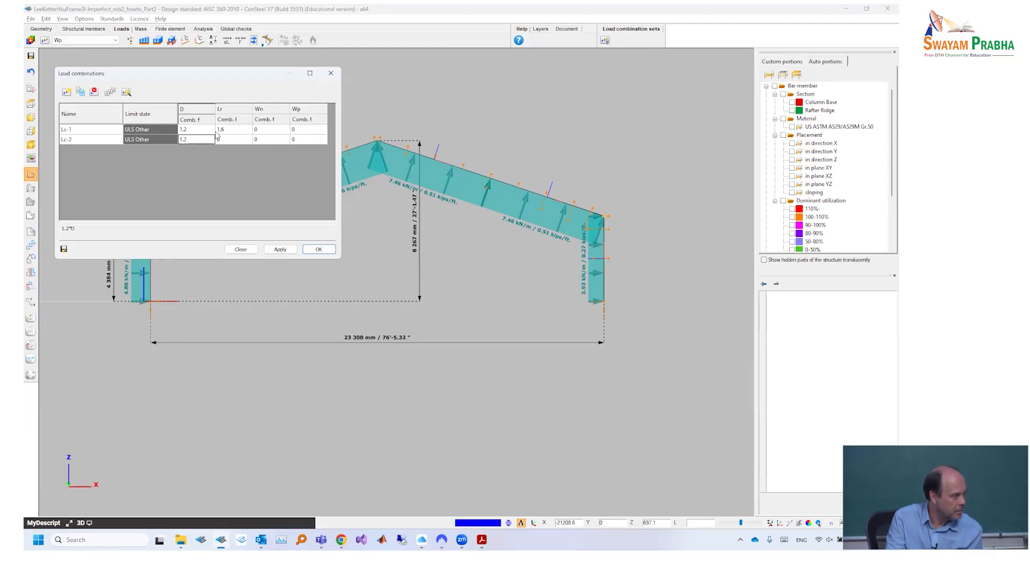
Set the second combination's factors to 1.6 for Lr and 0.5 for Wn, following the PDF table
{"action": "left_click", "coordinate": [234, 140]}
{"action": "left_click", "coordinate": [233, 141]}
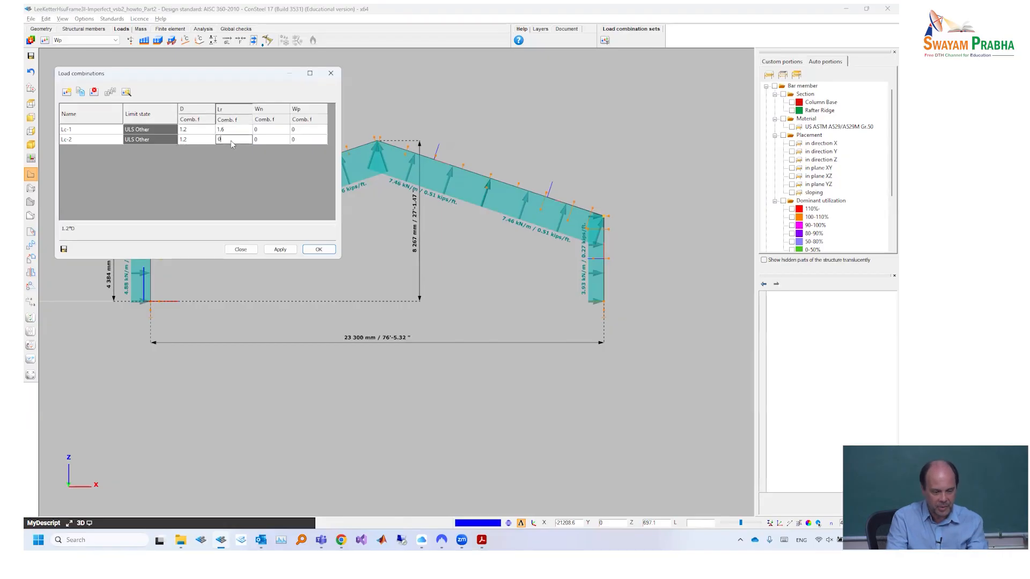
{"action": "type", "text": "1.6"}
{"action": "key", "text": "Return"}
{"action": "key", "text": "alt+Tab"}
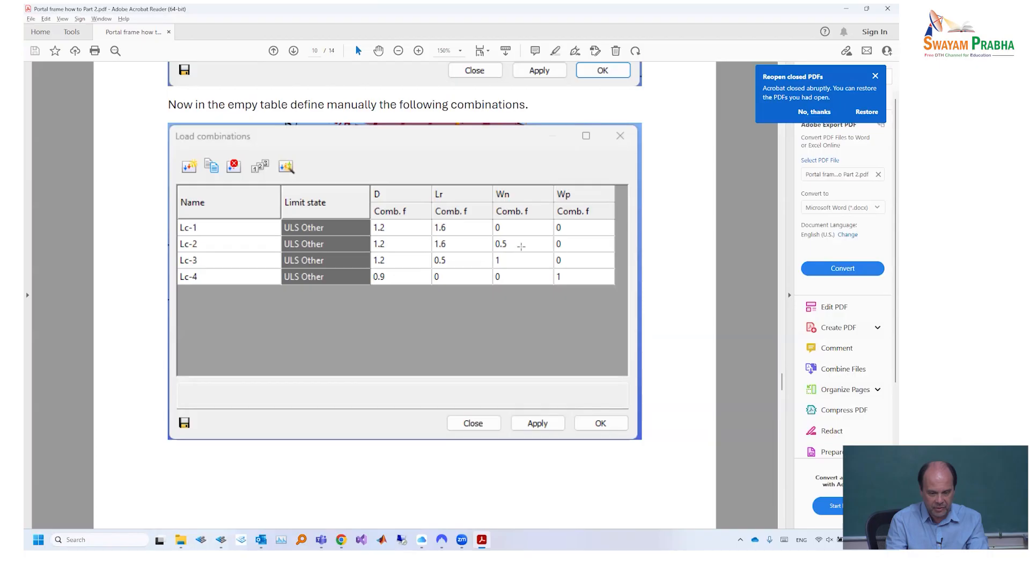
{"action": "key", "text": "alt+Tab"}
{"action": "left_click", "coordinate": [278, 143]}
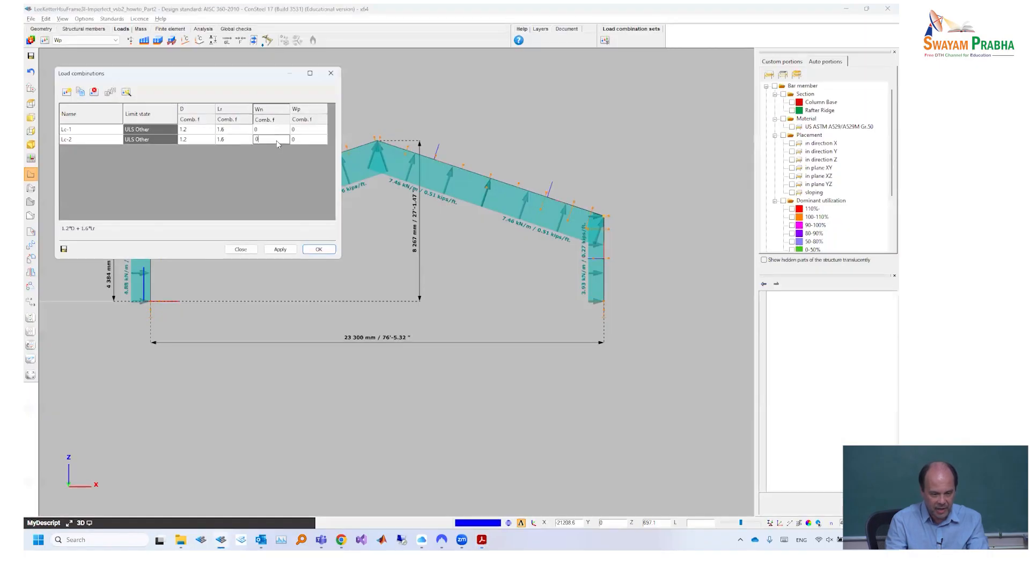
{"action": "type", "text": ".5"}
{"action": "key", "text": "Return"}
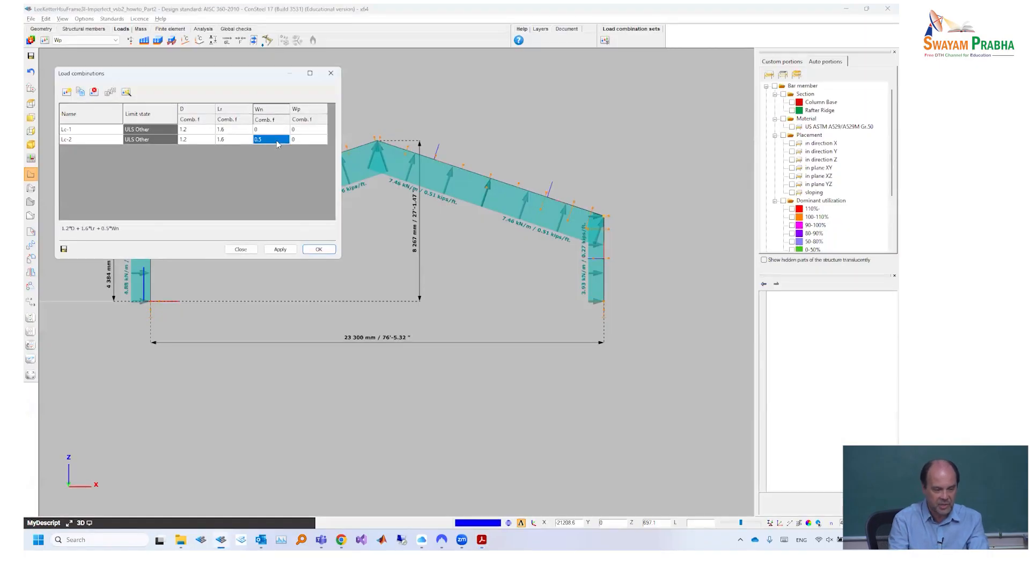
Add a third load combination following the PDF table, with factors of 1.2 for D and 0.5 for Lr
{"action": "key", "text": "alt+Tab"}
{"action": "key", "text": "alt+Tab"}
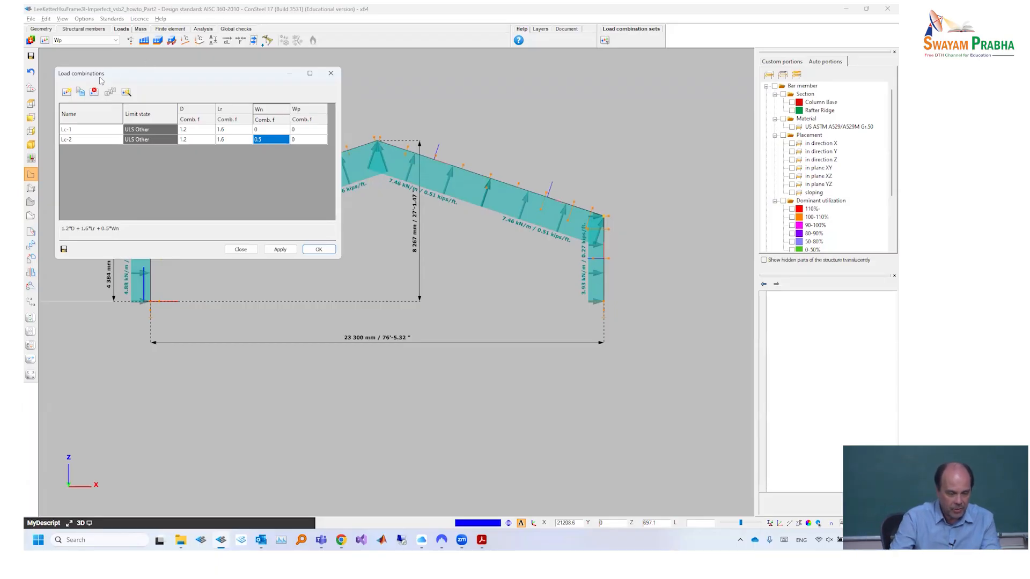
{"action": "left_click", "coordinate": [68, 93]}
{"action": "key", "text": "alt+Tab"}
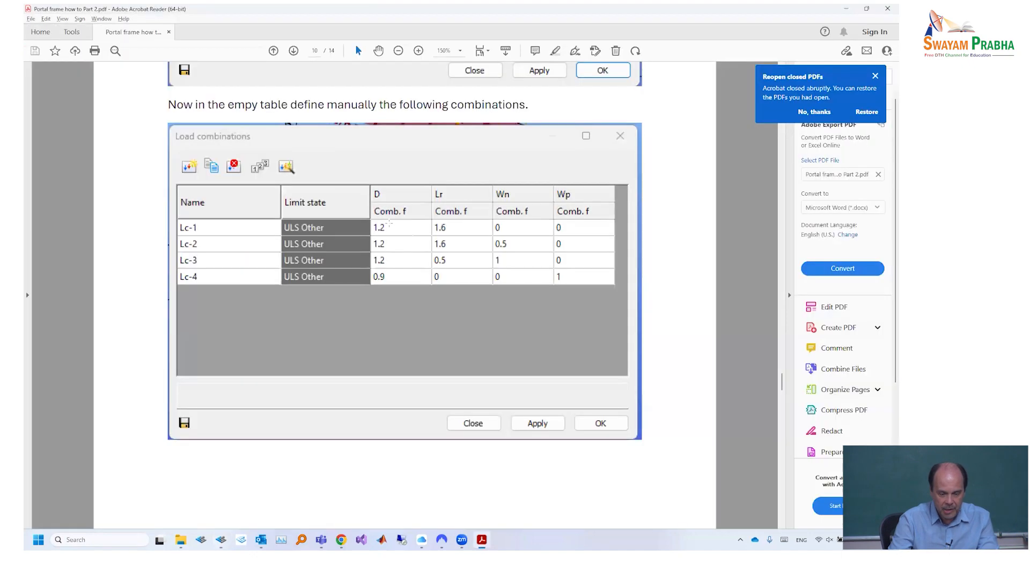
{"action": "key", "text": "alt+Tab"}
{"action": "left_click", "coordinate": [185, 149]}
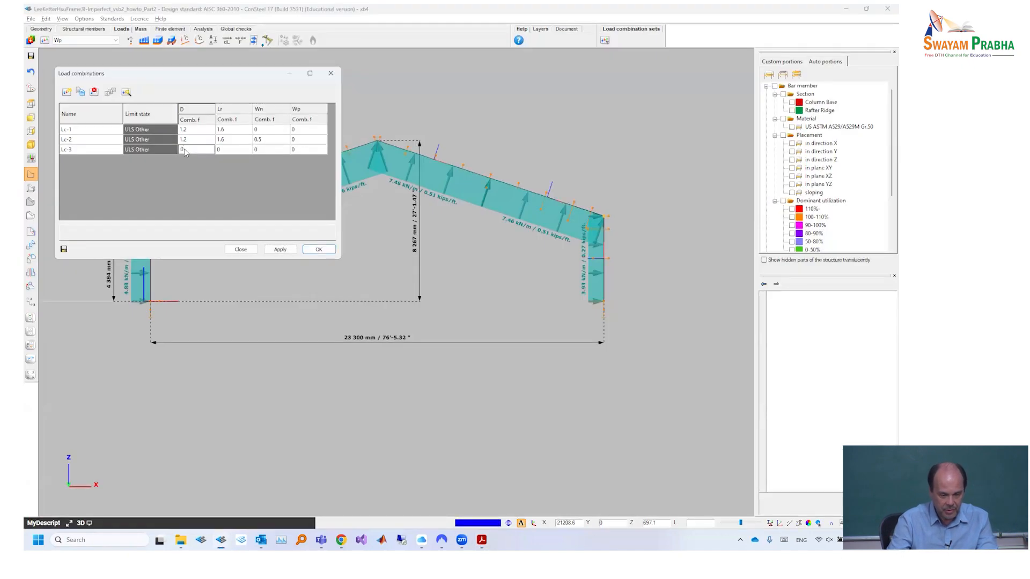
{"action": "type", "text": "1.2"}
{"action": "left_click", "coordinate": [225, 152]}
{"action": "type", "text": ".5"}
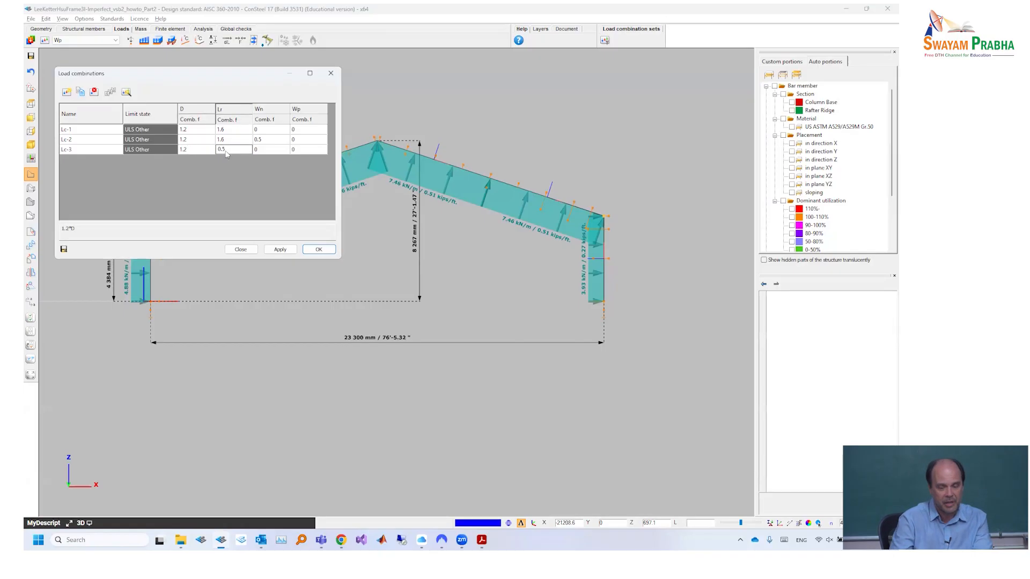
Set the third combination's Wn factor to 1 as given in the PDF and review its Lr factor against Lc-2
{"action": "key", "text": "alt+Tab"}
{"action": "key", "text": "alt+Tab"}
{"action": "left_click", "coordinate": [267, 150]}
{"action": "key", "text": "Return"}
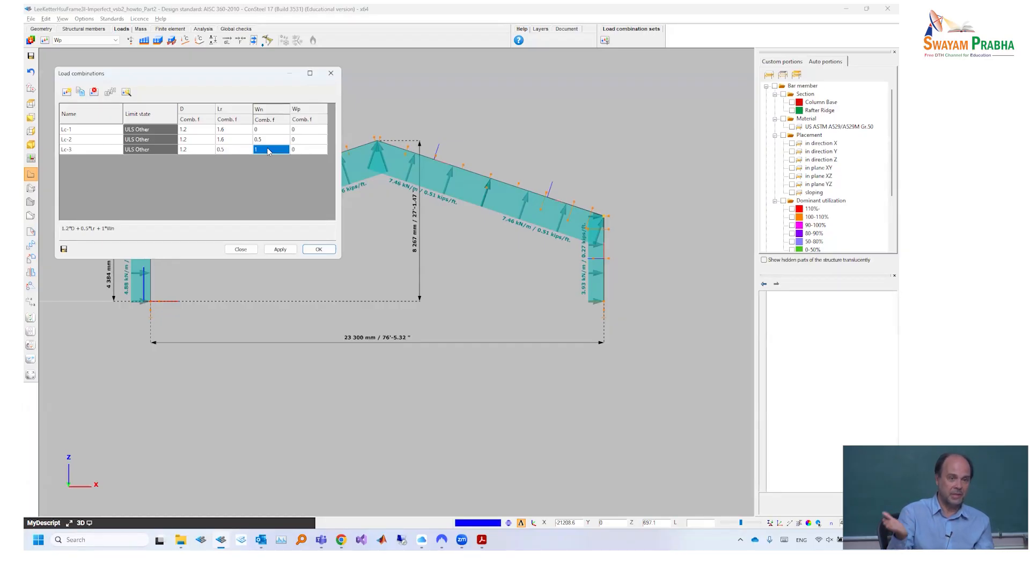
{"action": "left_click", "coordinate": [234, 151]}
{"action": "left_click", "coordinate": [228, 141]}
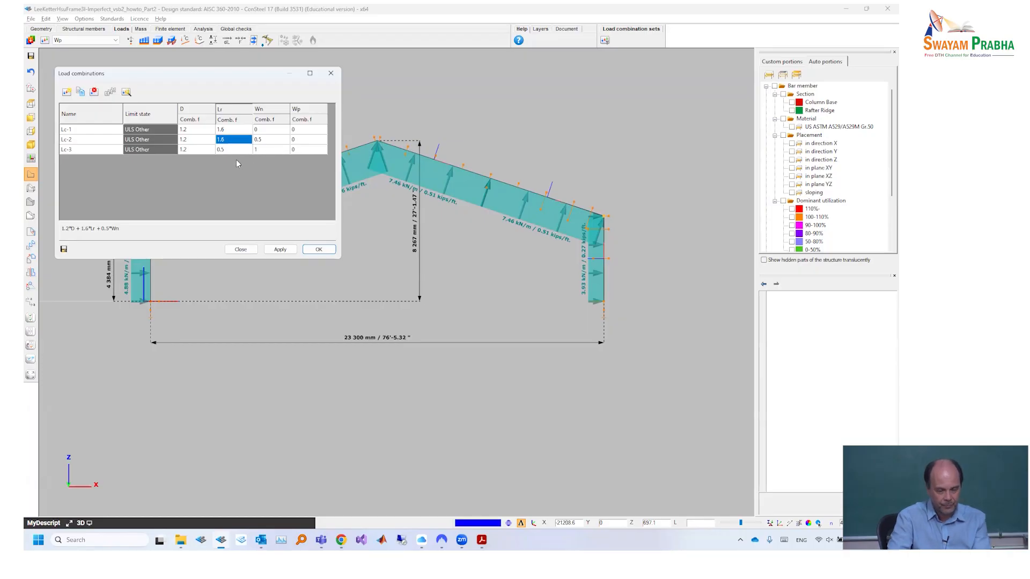
Add a fourth load combination following the PDF table, with factors of 0.9 for D and 1 for Wp
{"action": "key", "text": "alt+Tab"}
{"action": "key", "text": "alt+Tab"}
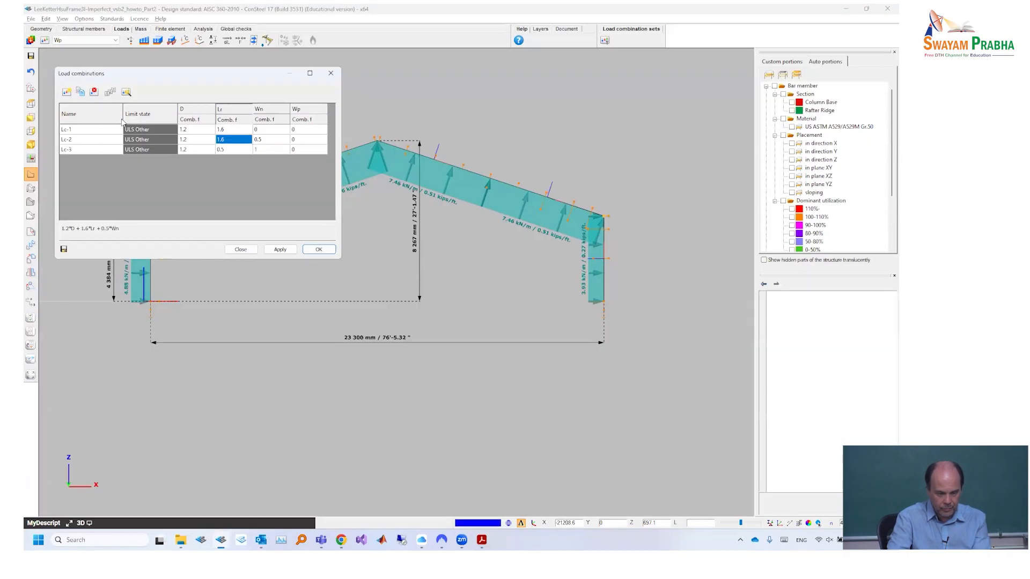
{"action": "left_click", "coordinate": [66, 92]}
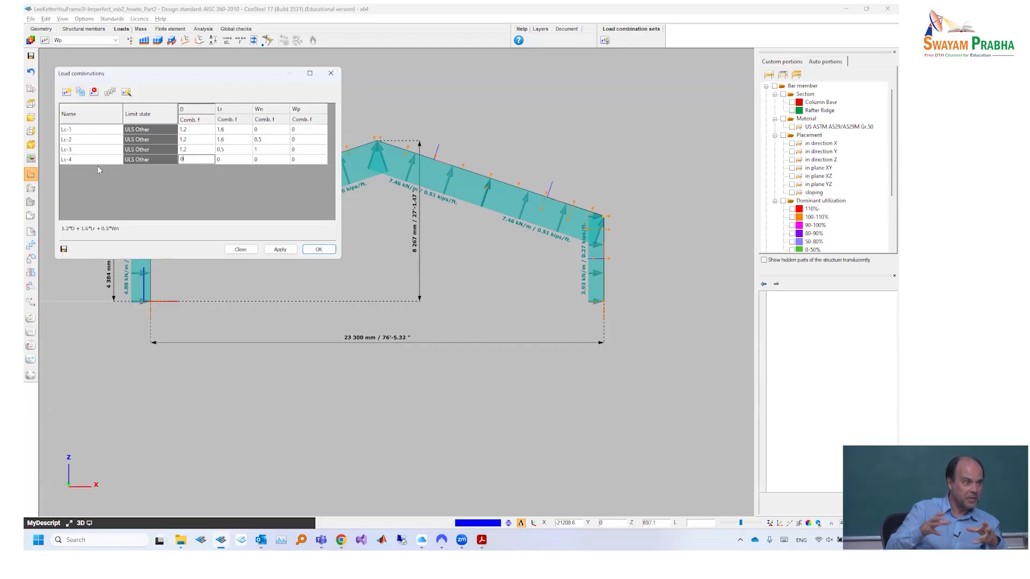
{"action": "key", "text": "alt+Tab"}
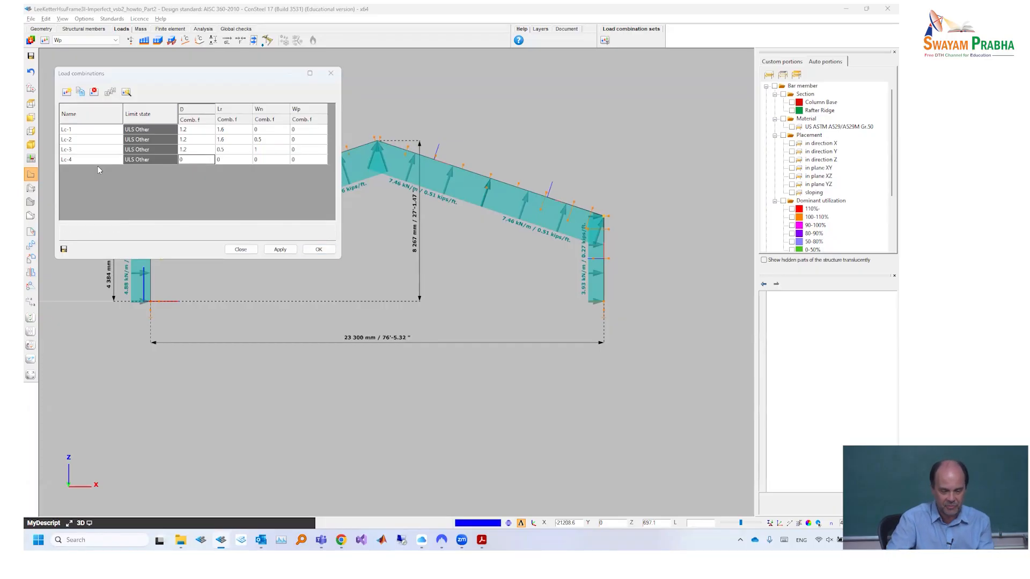
{"action": "key", "text": "alt+Tab"}
{"action": "left_click", "coordinate": [188, 159]}
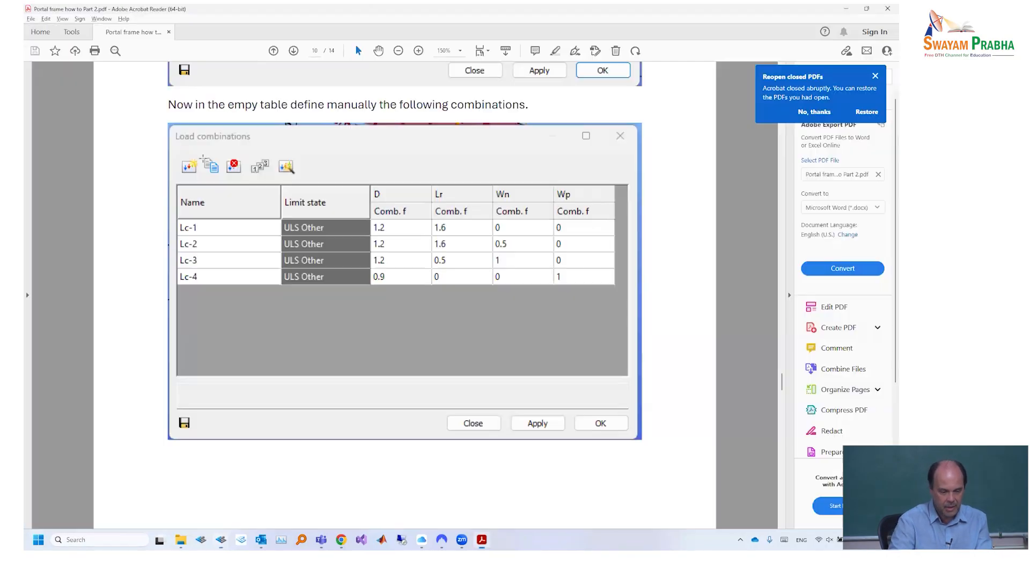
{"action": "key", "text": "alt+Tab"}
{"action": "key", "text": "alt+Tab"}
{"action": "left_click", "coordinate": [314, 160]}
{"action": "type", "text": "1"}
{"action": "key", "text": "Return"}
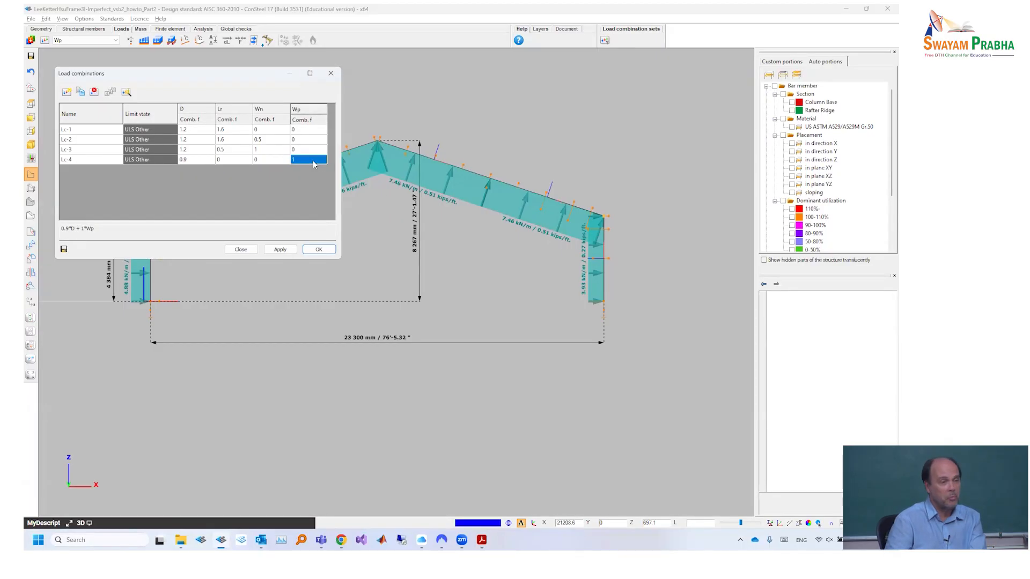
Accept the four load combinations and save the model
{"action": "left_click", "coordinate": [319, 250]}
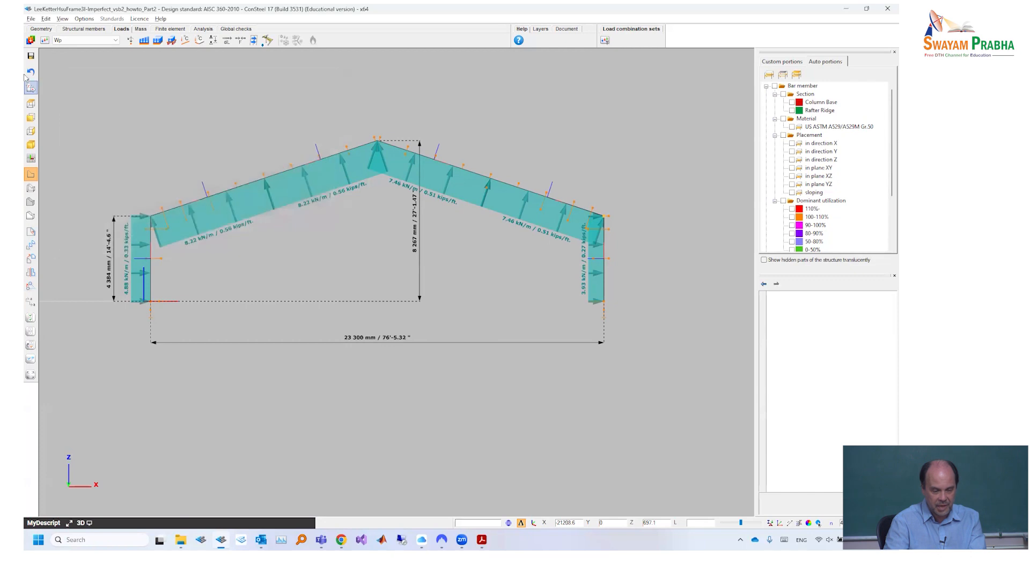
{"action": "left_click", "coordinate": [31, 19]}
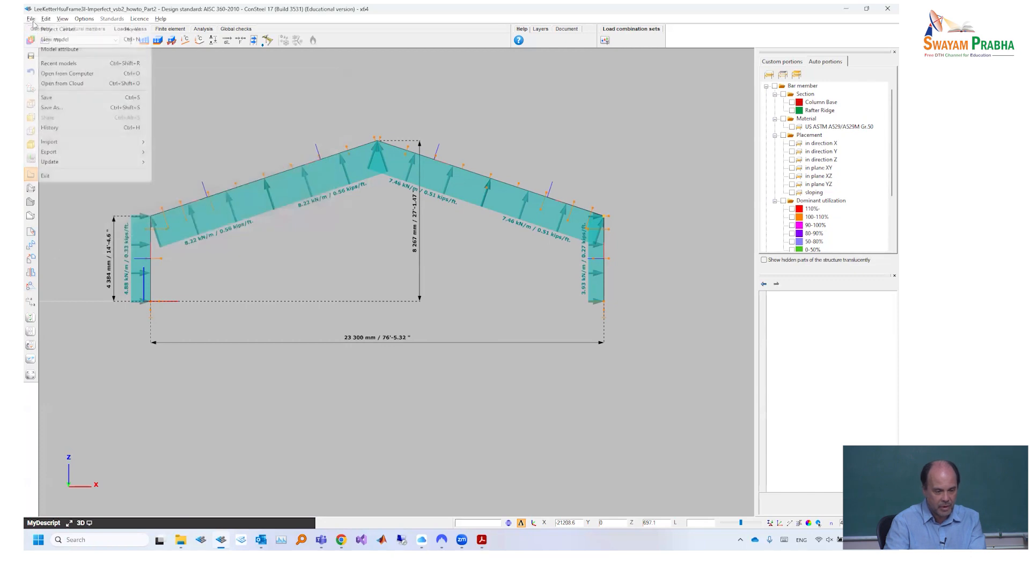
{"action": "left_click", "coordinate": [51, 97]}
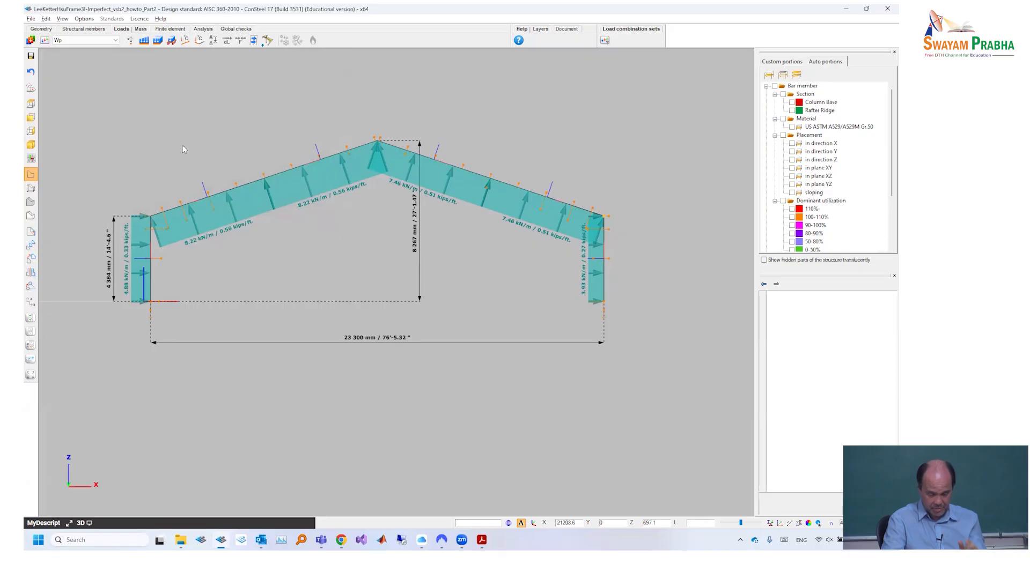
{"action": "scroll", "coordinate": [184, 148], "scroll_direction": "down", "scroll_amount": 5}
{"action": "mouse_move", "coordinate": [184, 148]}
{"action": "middle_mouse_down"}
{"action": "mouse_move", "coordinate": [238, 179]}
{"action": "mouse_move", "coordinate": [302, 187]}
{"action": "mouse_move", "coordinate": [194, 161]}
{"action": "middle_mouse_up"}
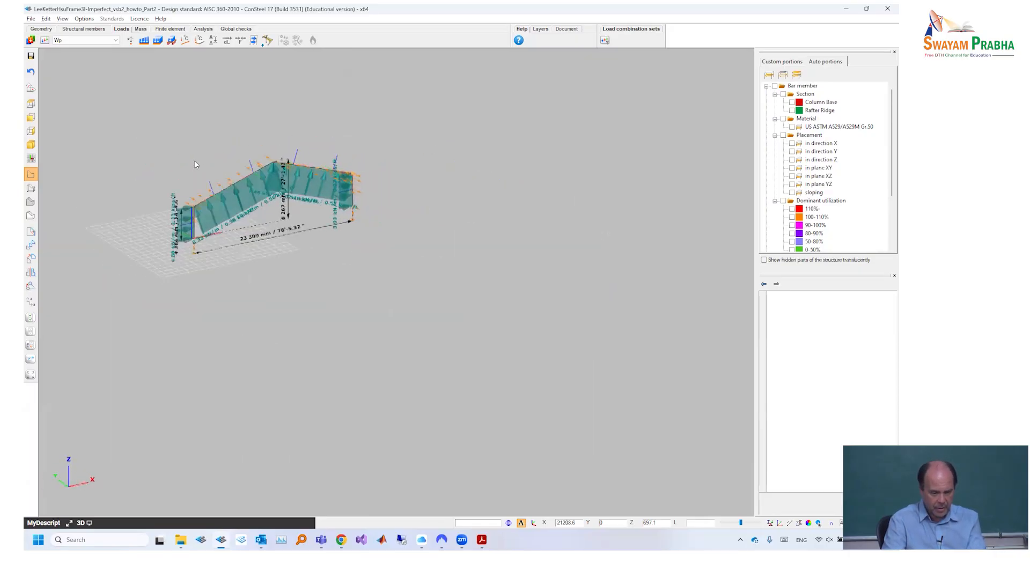
{"action": "scroll", "coordinate": [195, 161], "scroll_direction": "up", "scroll_amount": 5}
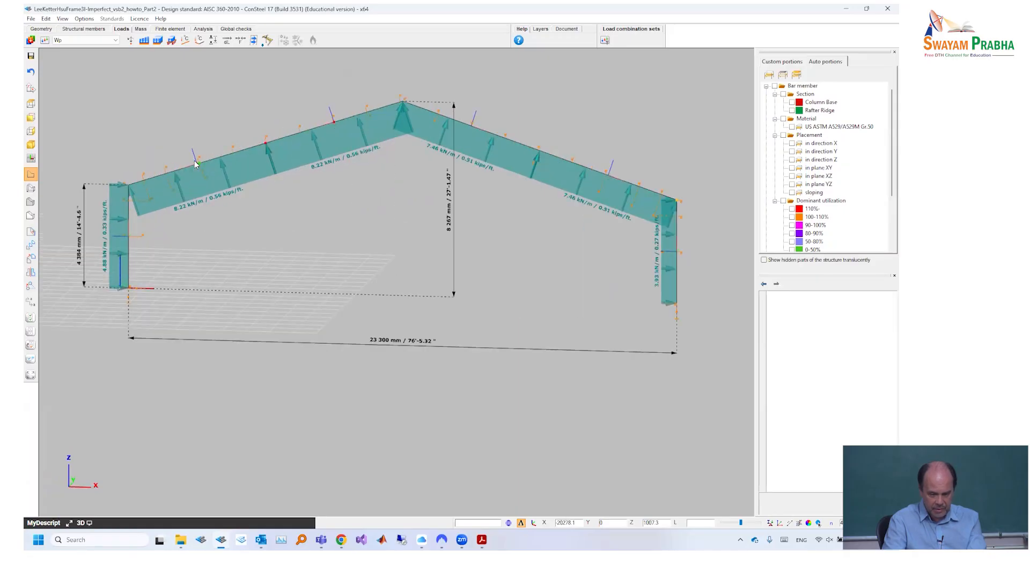